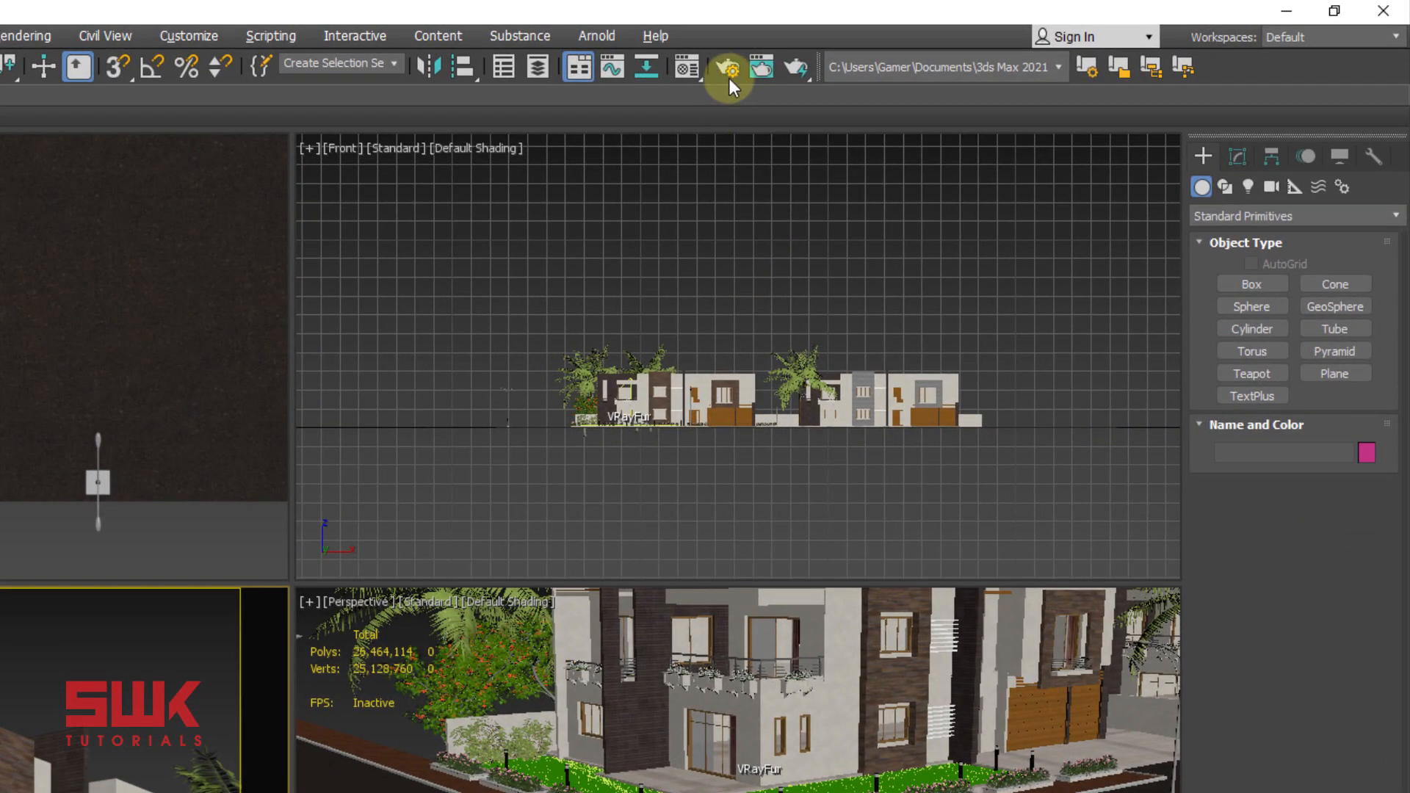
Enable the material override in the V-Ray global switches of the render setup and assign a VRayMtl to it
{"action": "left_click", "coordinate": [728, 76]}
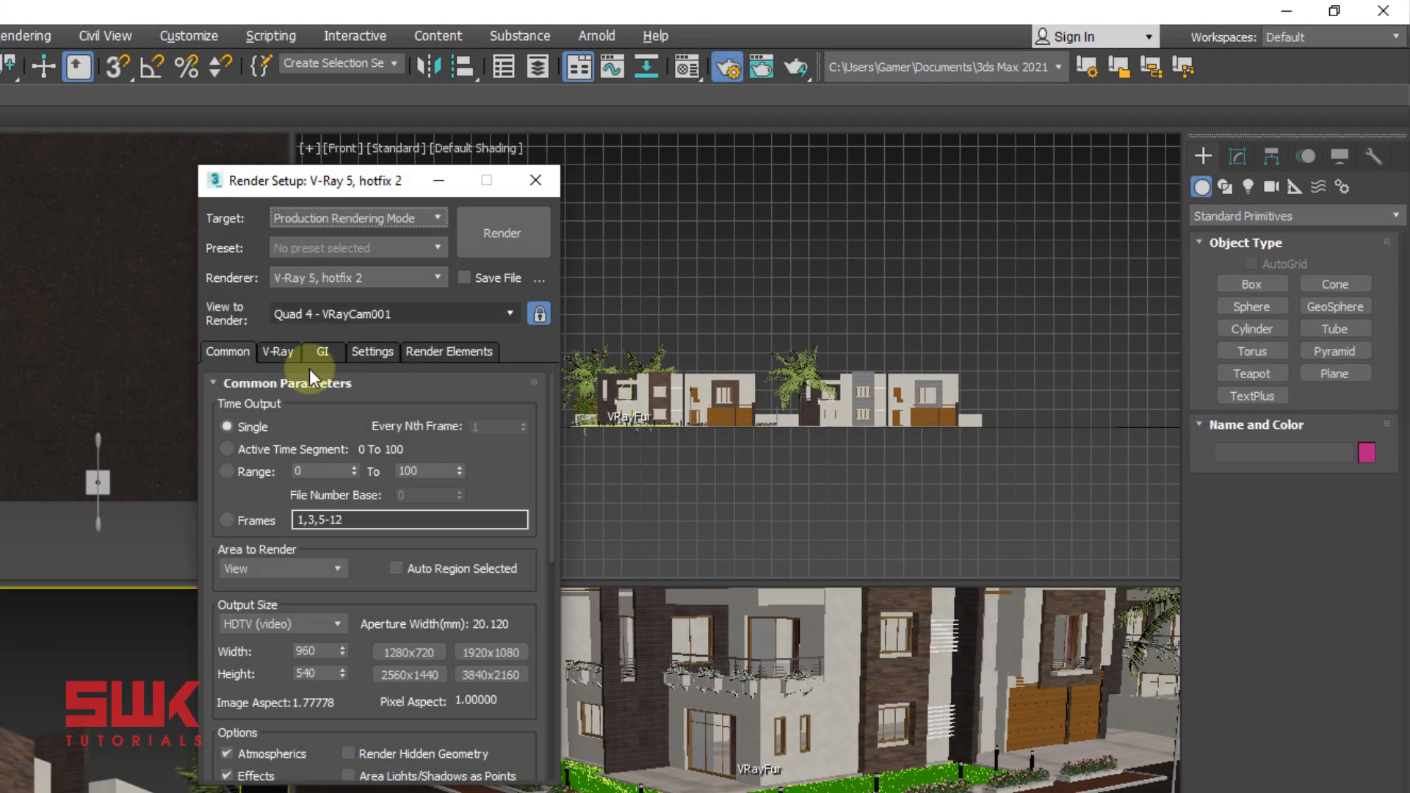
{"action": "left_click", "coordinate": [272, 351]}
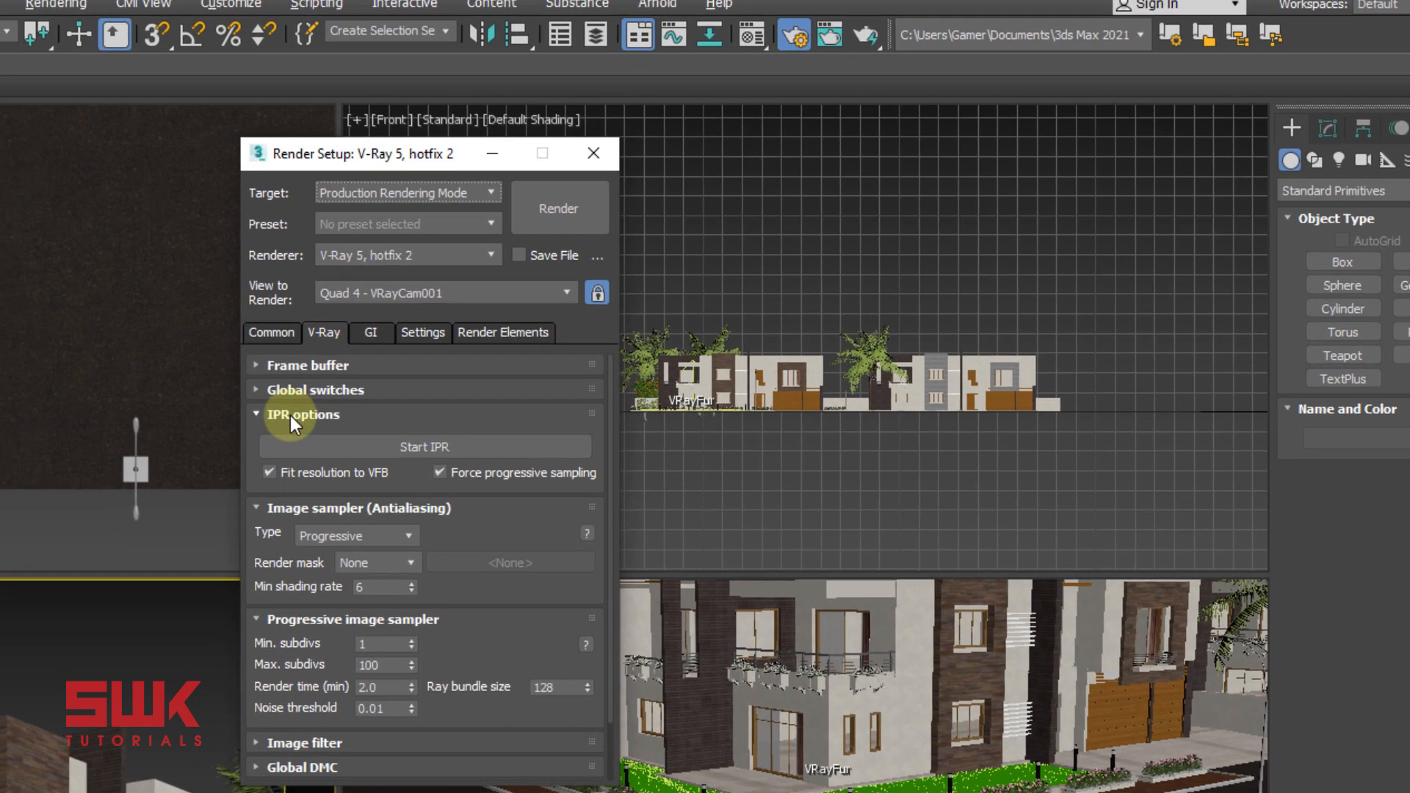
{"action": "left_click", "coordinate": [250, 430]}
{"action": "left_click", "coordinate": [235, 519]}
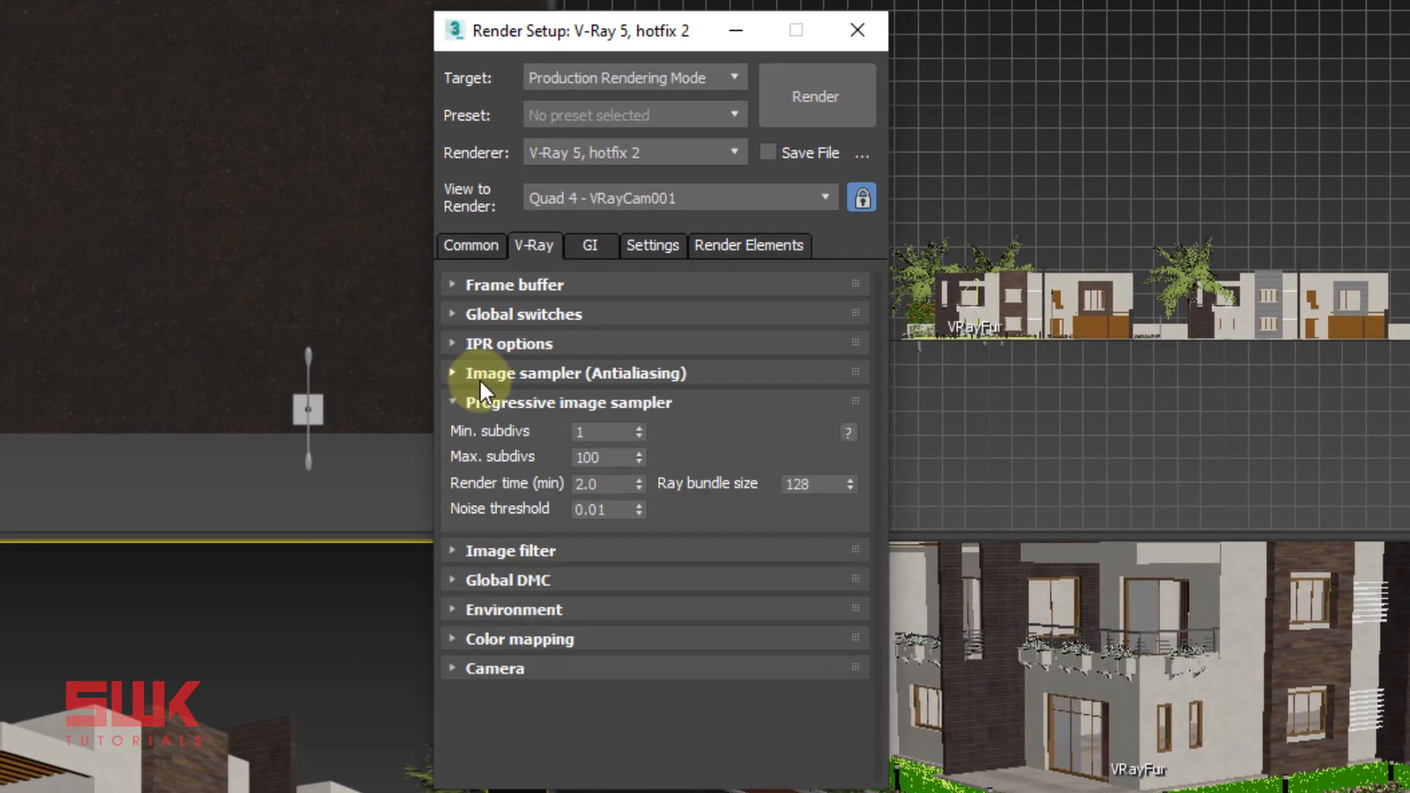
{"action": "left_click", "coordinate": [469, 401]}
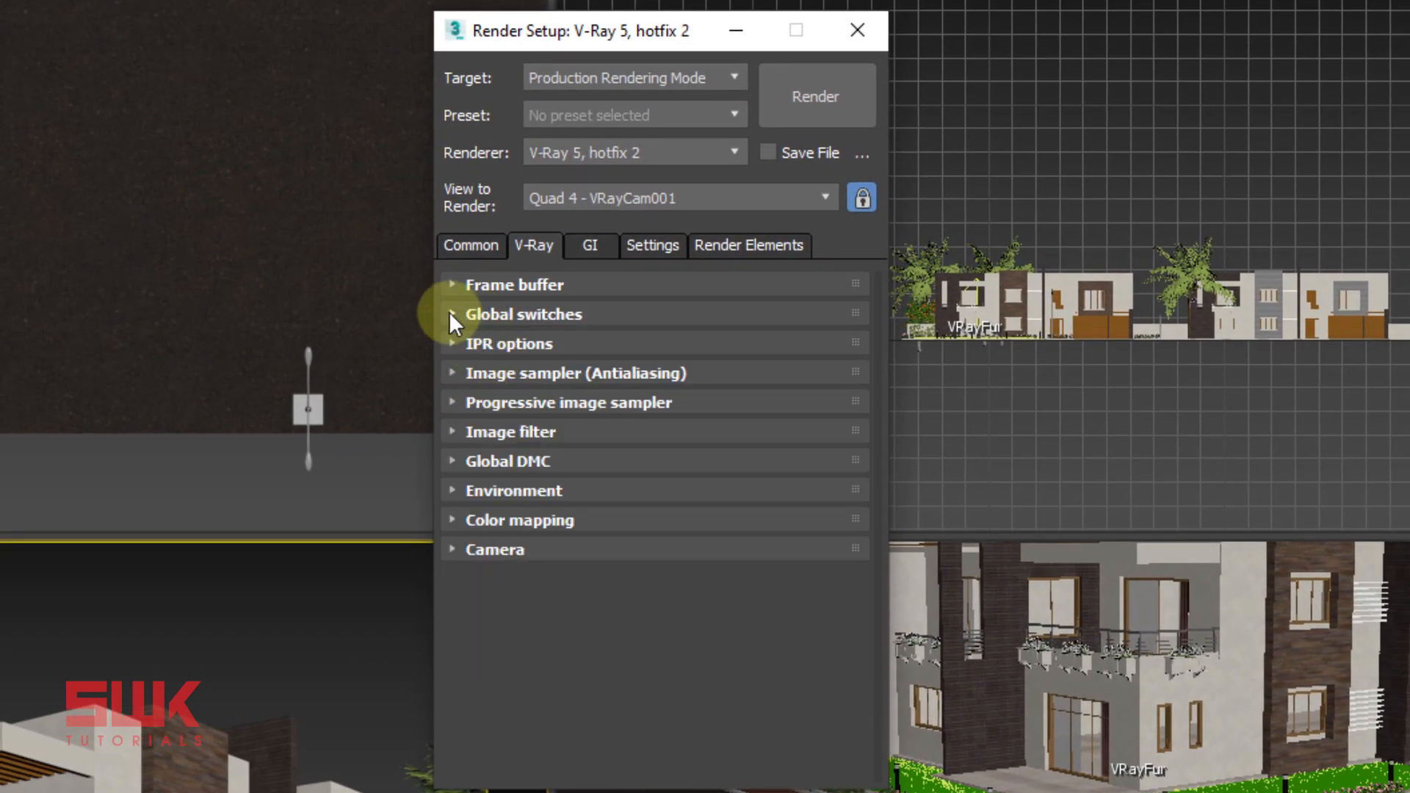
{"action": "left_click", "coordinate": [453, 315]}
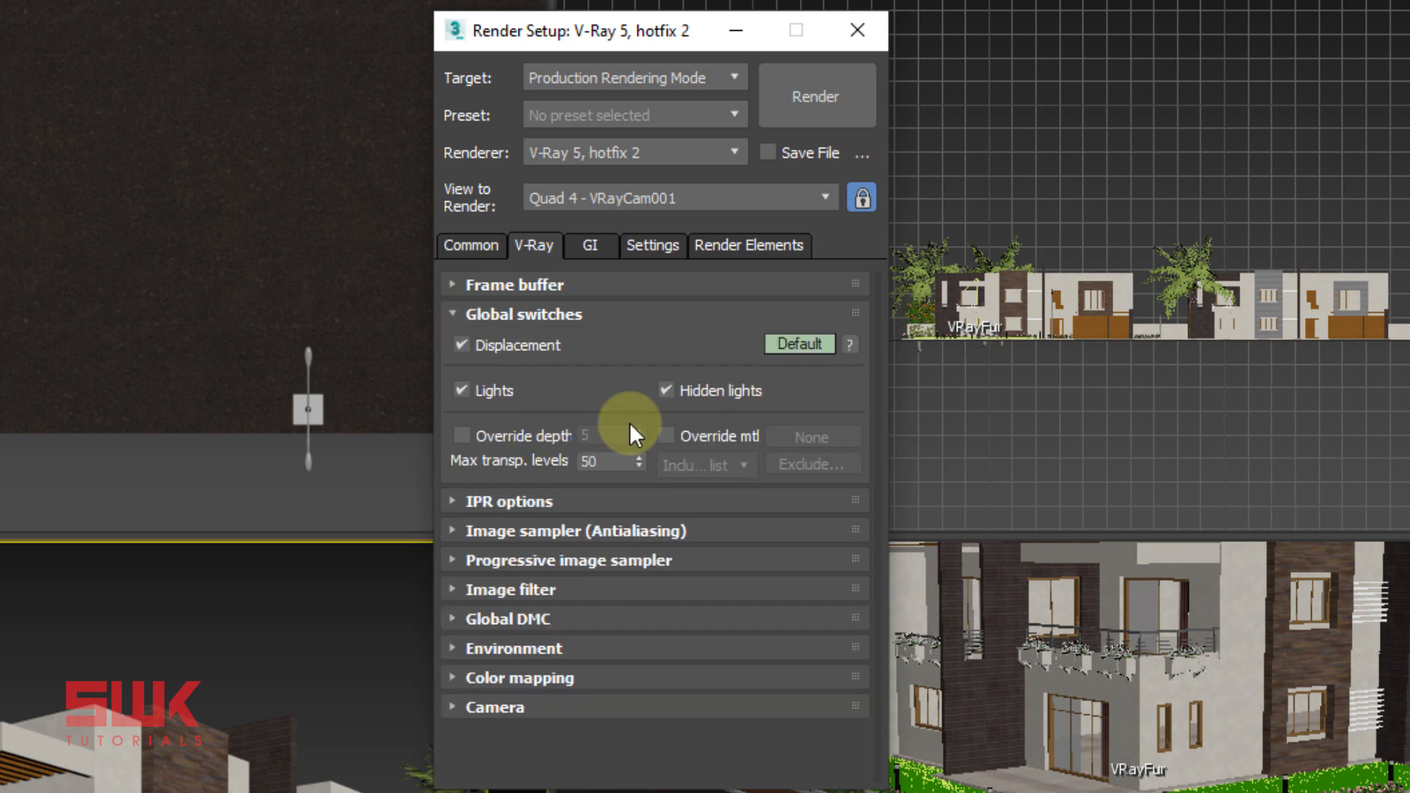
{"action": "left_click", "coordinate": [666, 436]}
{"action": "left_click", "coordinate": [780, 438]}
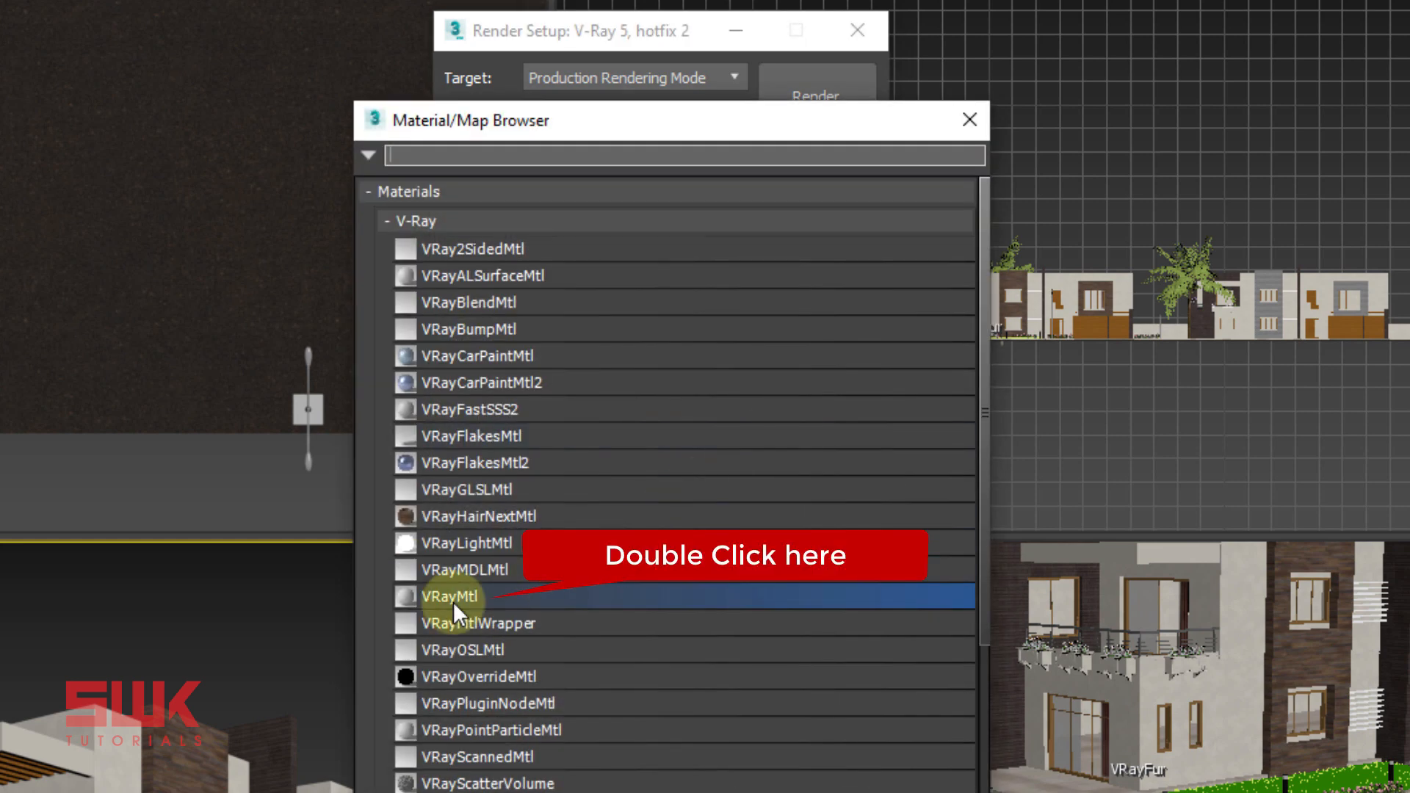
{"action": "double_click", "coordinate": [452, 602]}
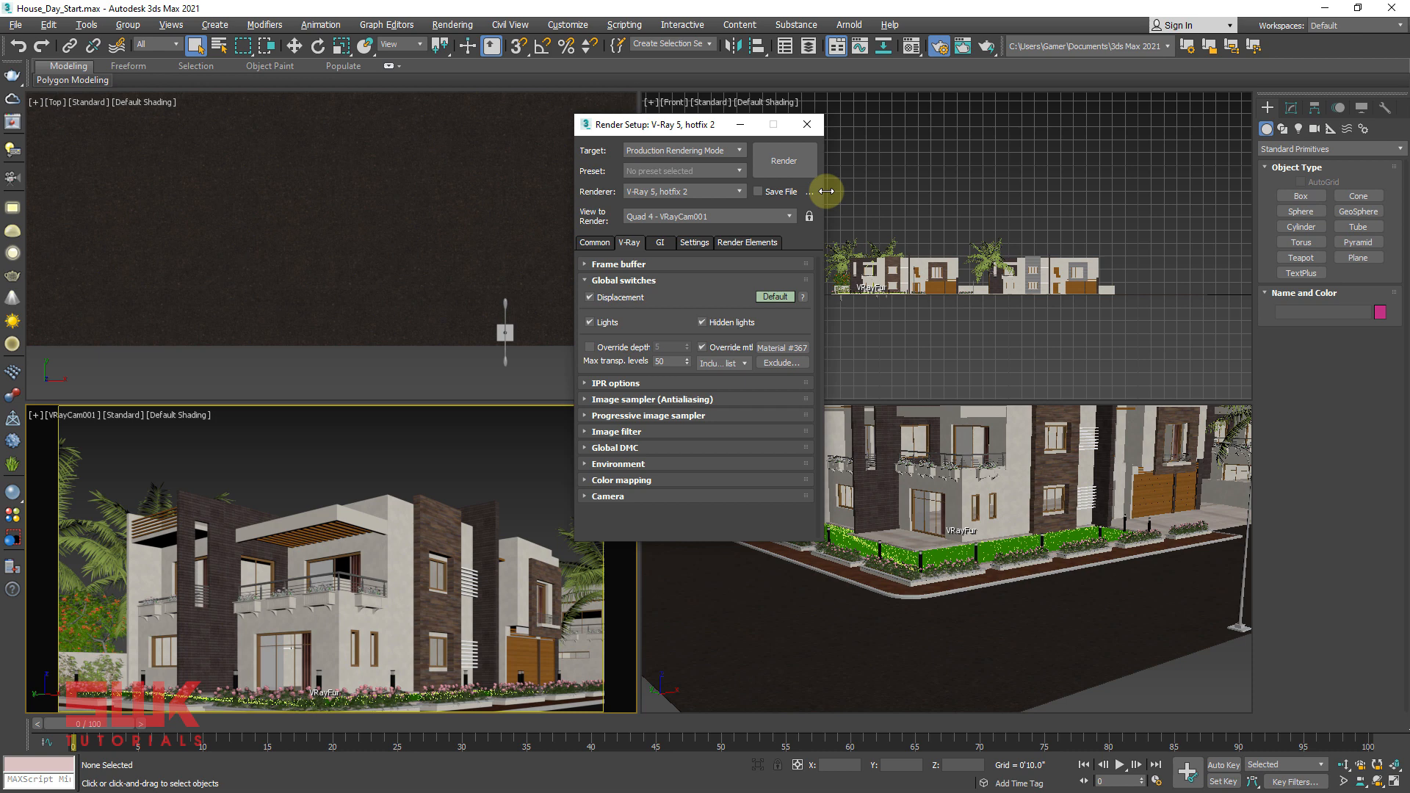
{"action": "left_click", "coordinate": [806, 124]}
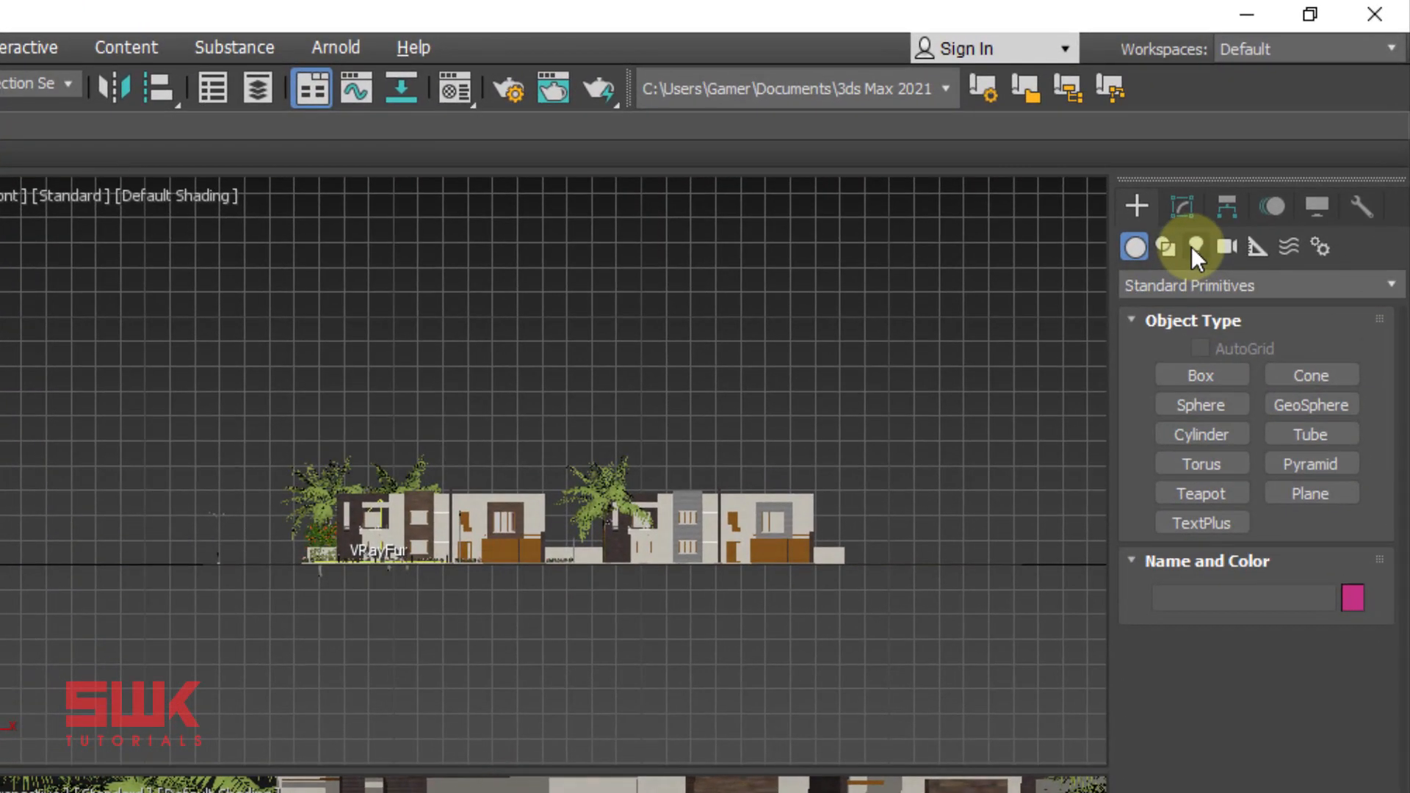
Place a VRayLight of type Dome in the Top viewport and maximize the Perspective viewport
{"action": "left_click", "coordinate": [1194, 247]}
{"action": "left_click", "coordinate": [1194, 286]}
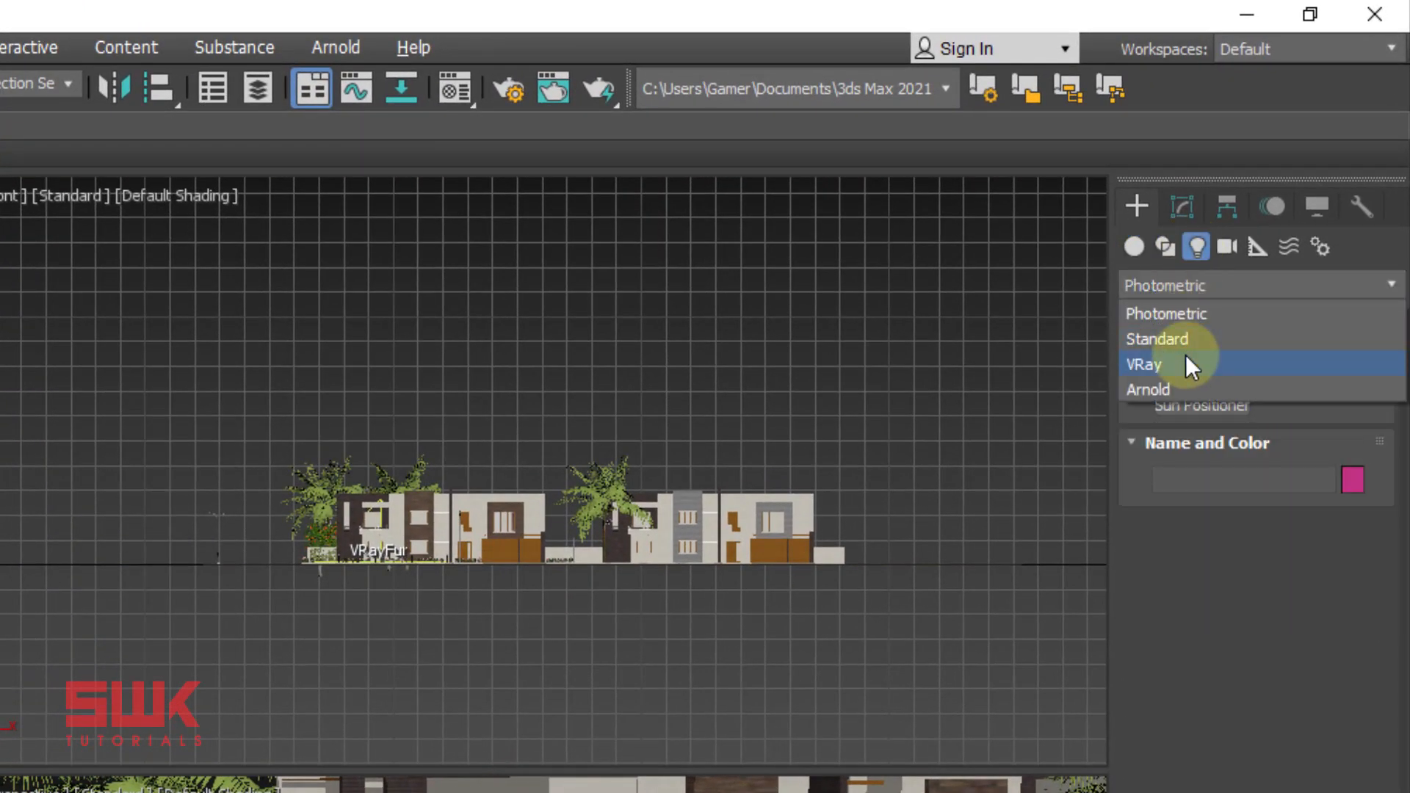
{"action": "left_click", "coordinate": [1190, 365]}
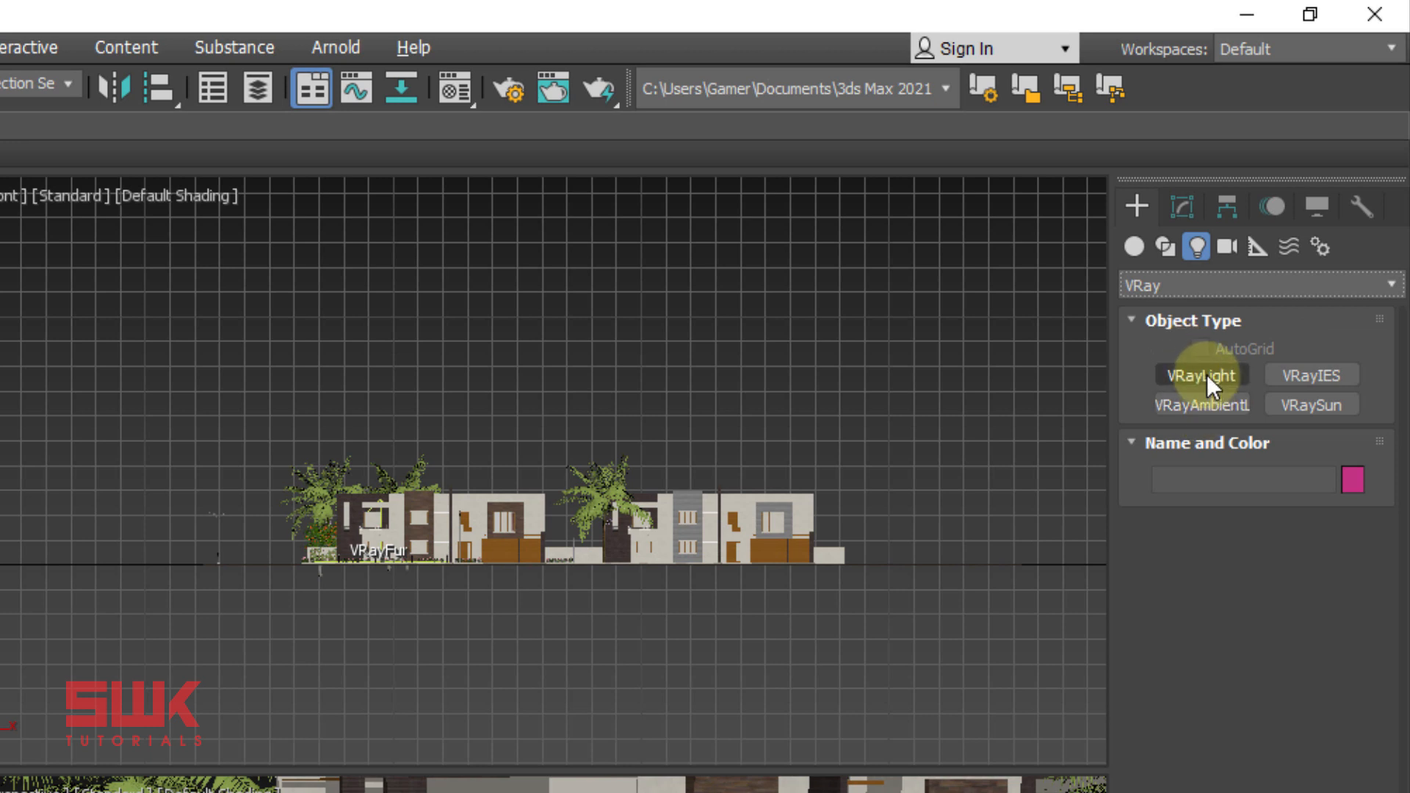
{"action": "left_click", "coordinate": [1204, 376]}
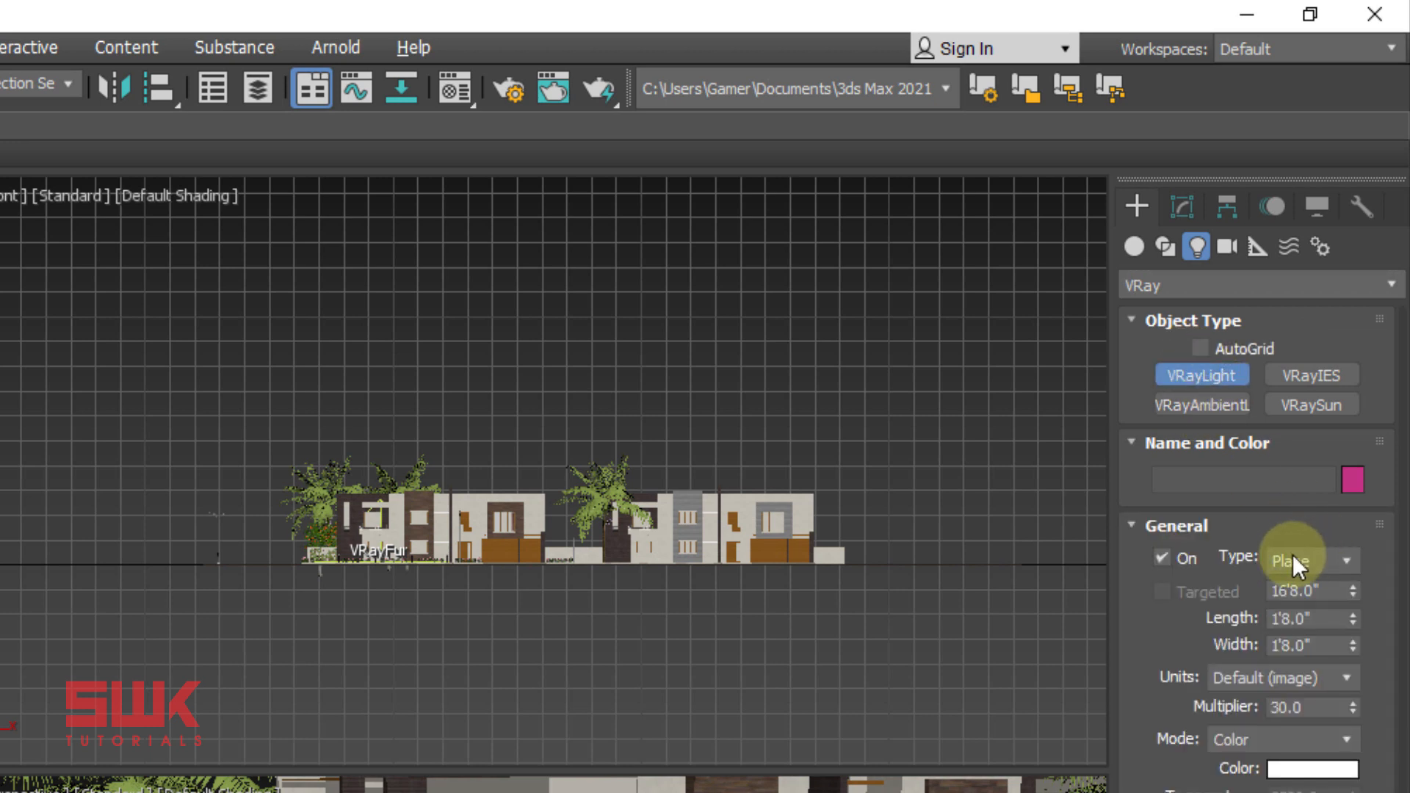
{"action": "left_click", "coordinate": [1311, 562]}
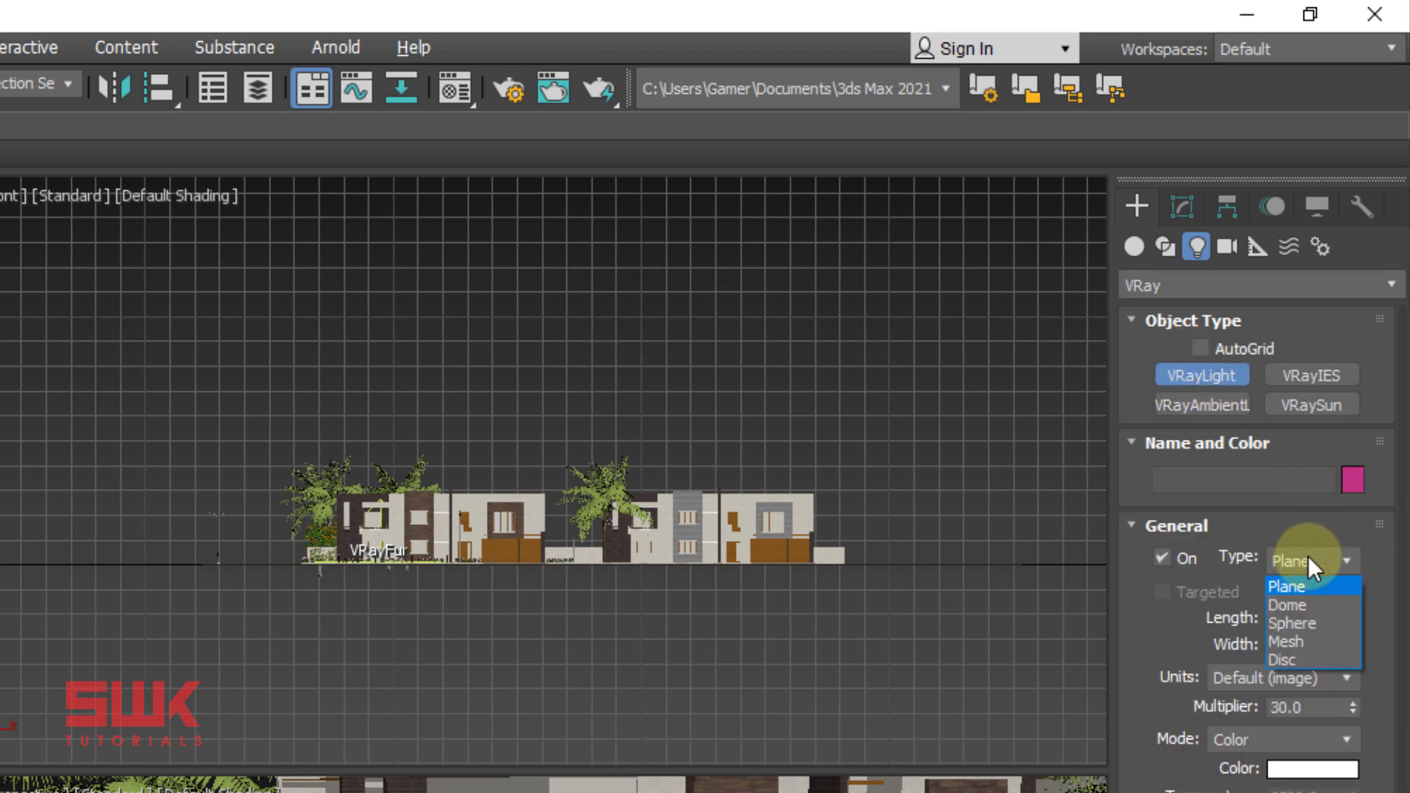
{"action": "left_click", "coordinate": [1315, 605]}
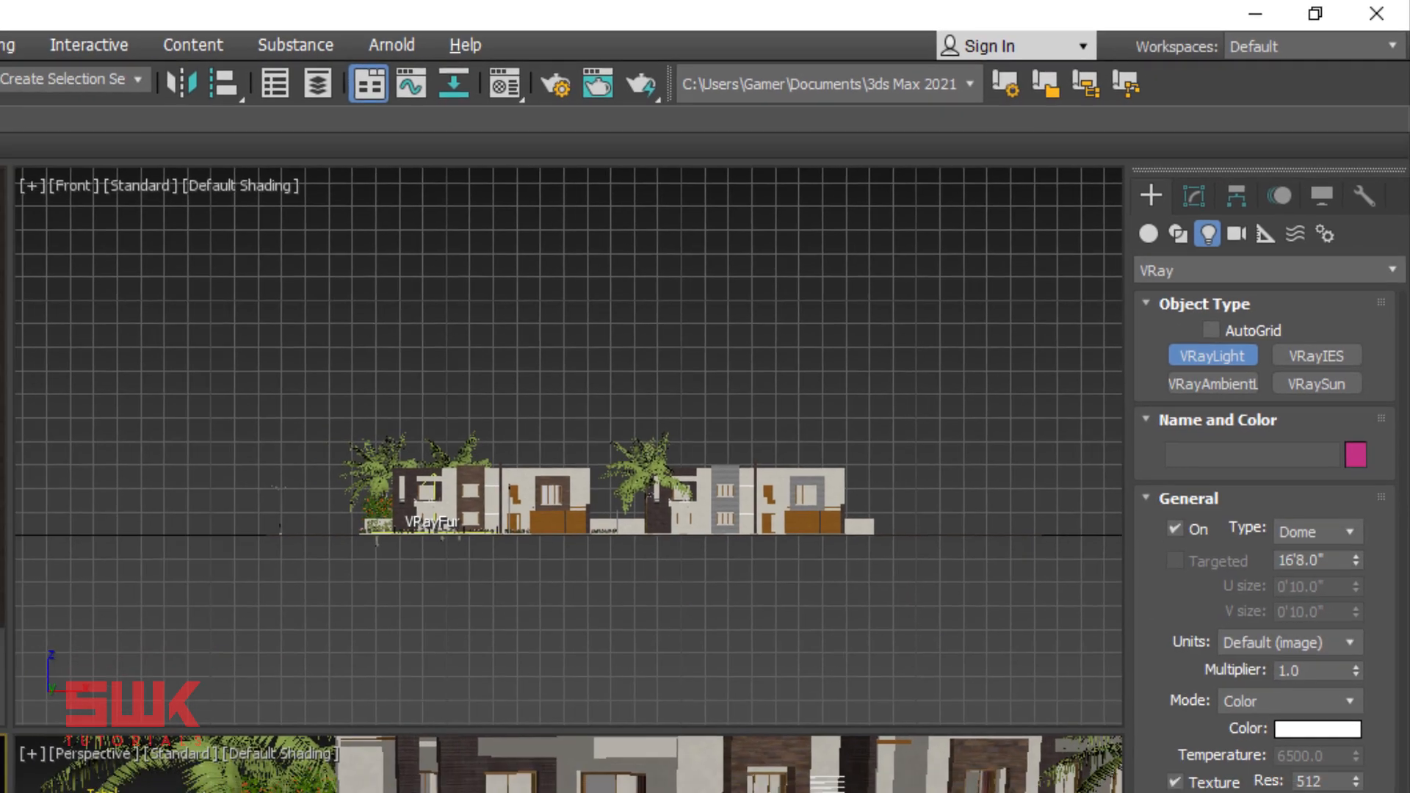
{"action": "left_click", "coordinate": [135, 337]}
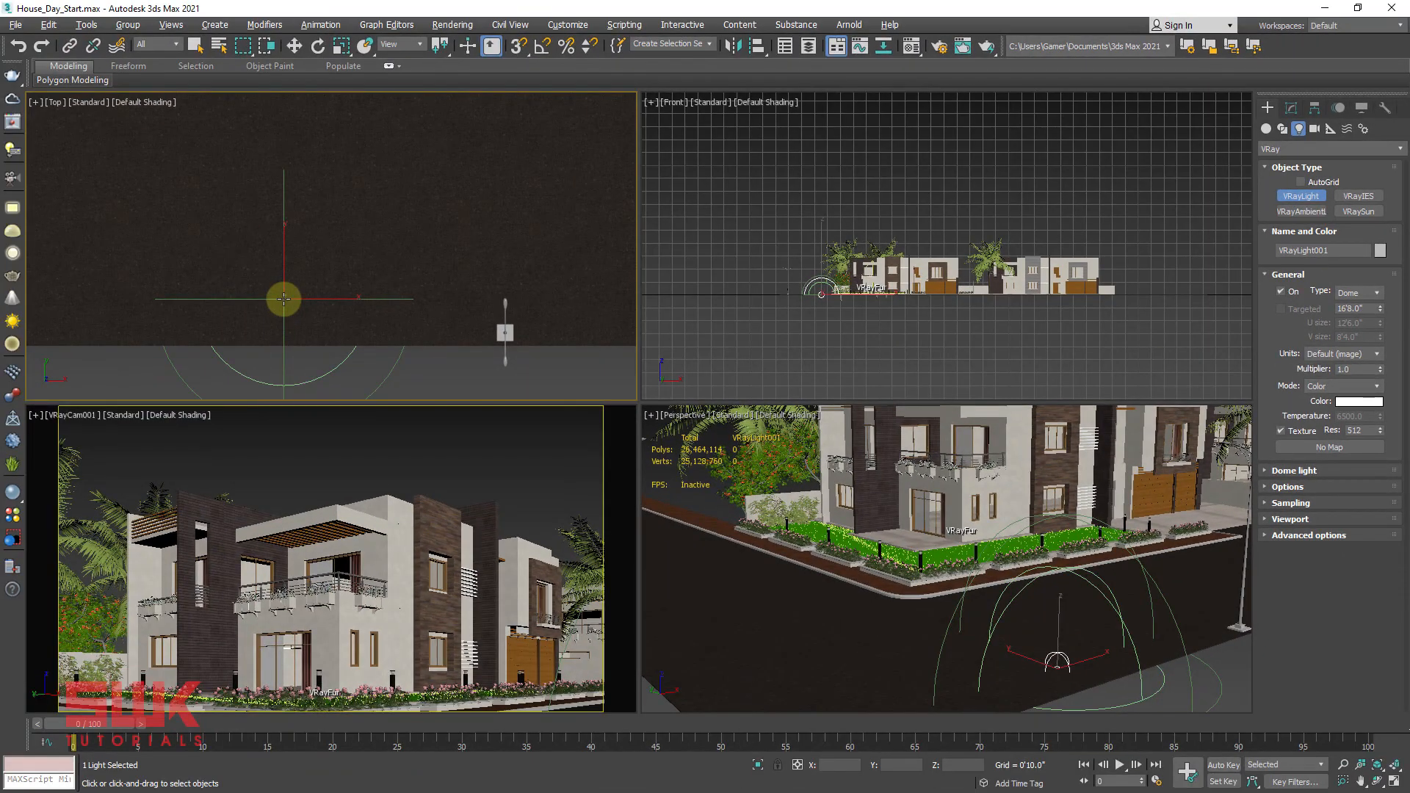
{"action": "right_click", "coordinate": [283, 299]}
{"action": "right_click", "coordinate": [698, 467]}
{"action": "key", "text": "alt+w"}
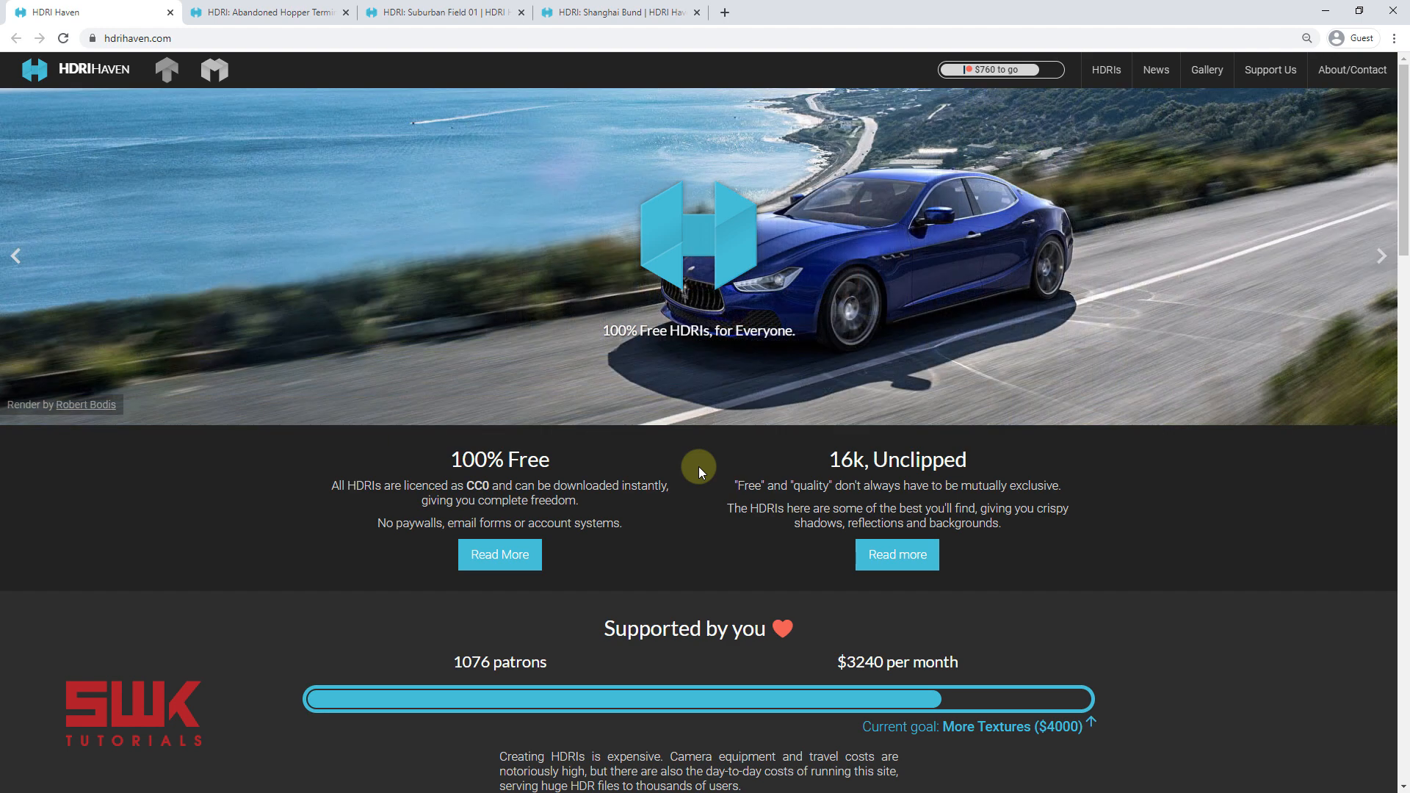
Switch to the browser and examine the HDRI Haven pages for Abandoned Hopper Terminal 04, Suburban Field 01 and Shanghai Bund
{"action": "left_click", "coordinate": [302, 9]}
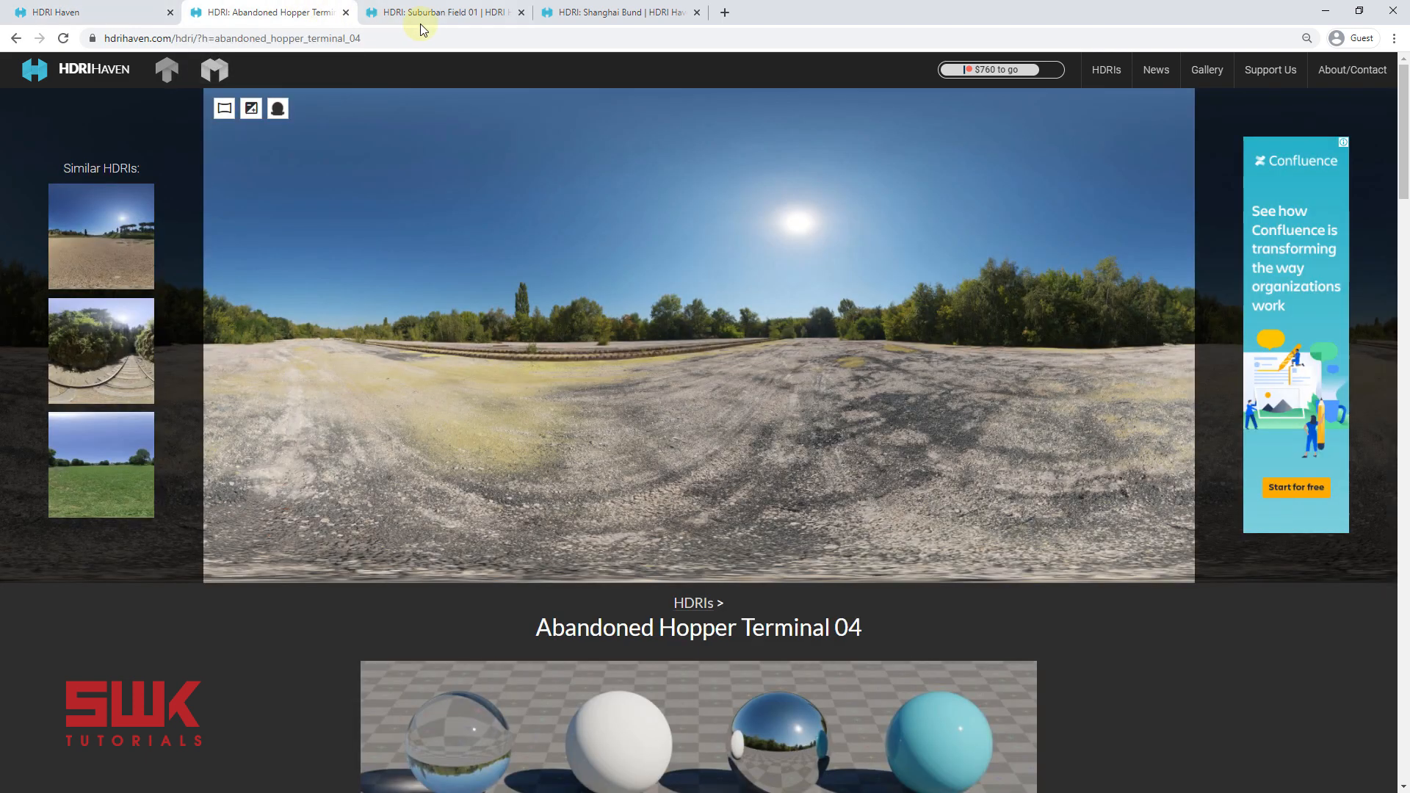
{"action": "left_click", "coordinate": [467, 15]}
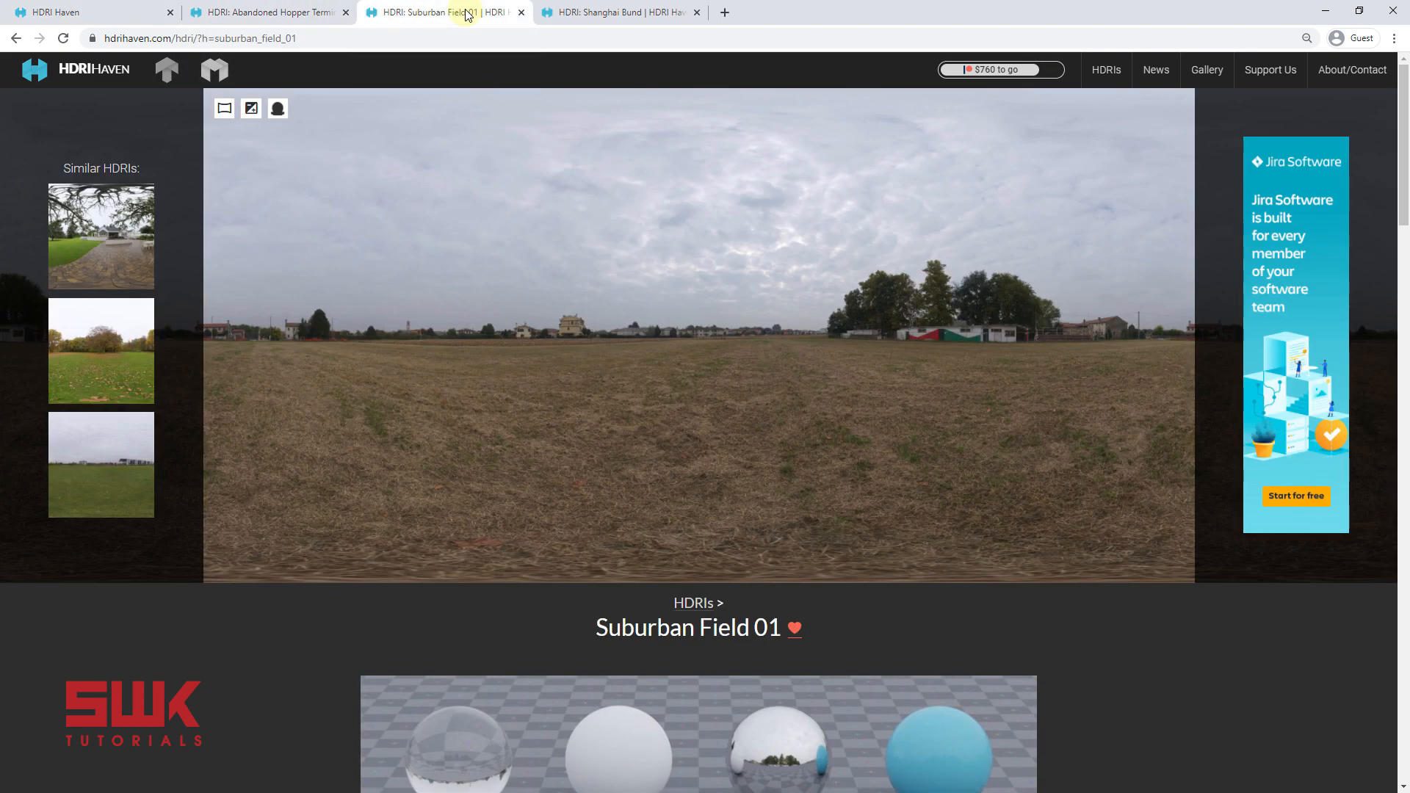
{"action": "left_click", "coordinate": [577, 12]}
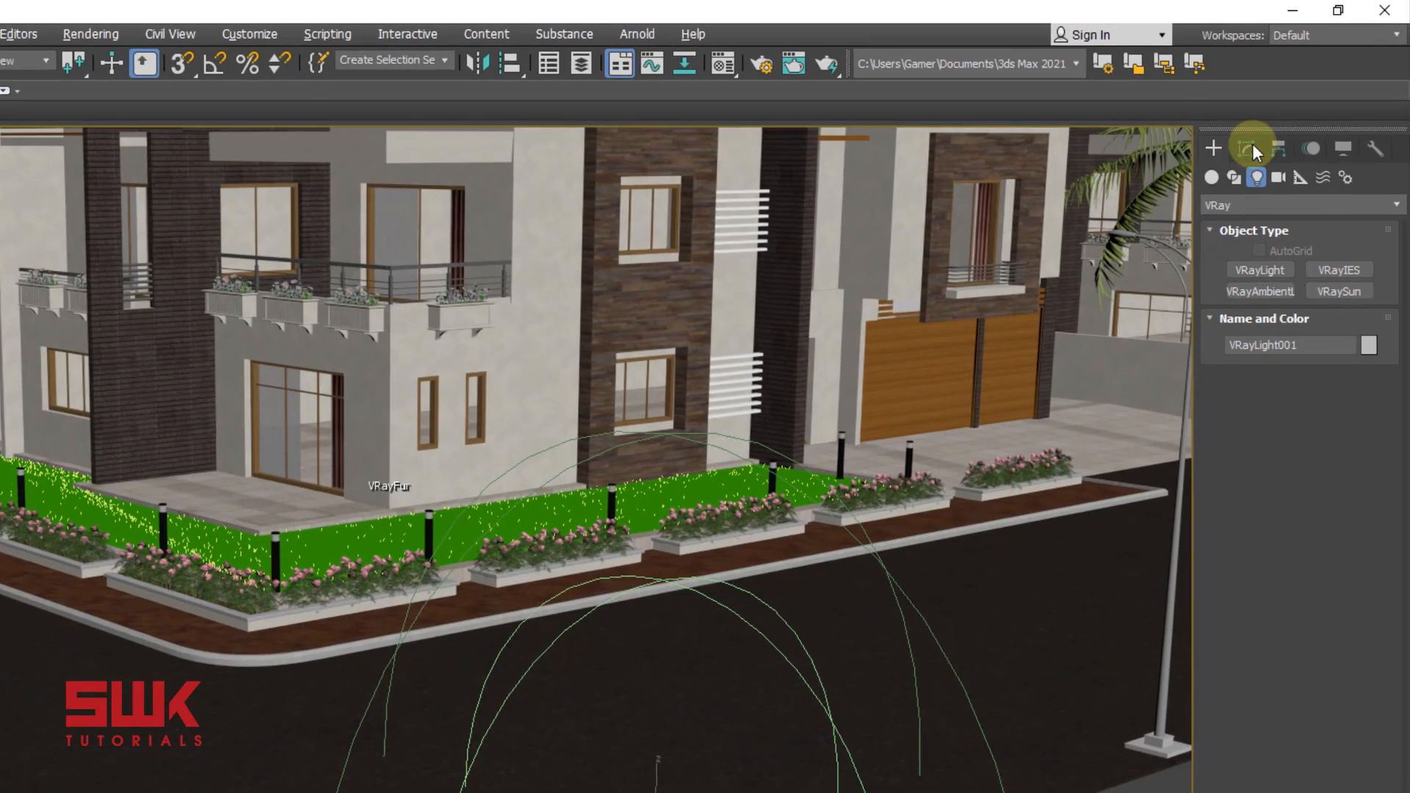
Assign a VRayBitmap to the dome light's texture and load the Abandoned Hopper Terminal 04 HDR image into it
{"action": "left_click", "coordinate": [1292, 108]}
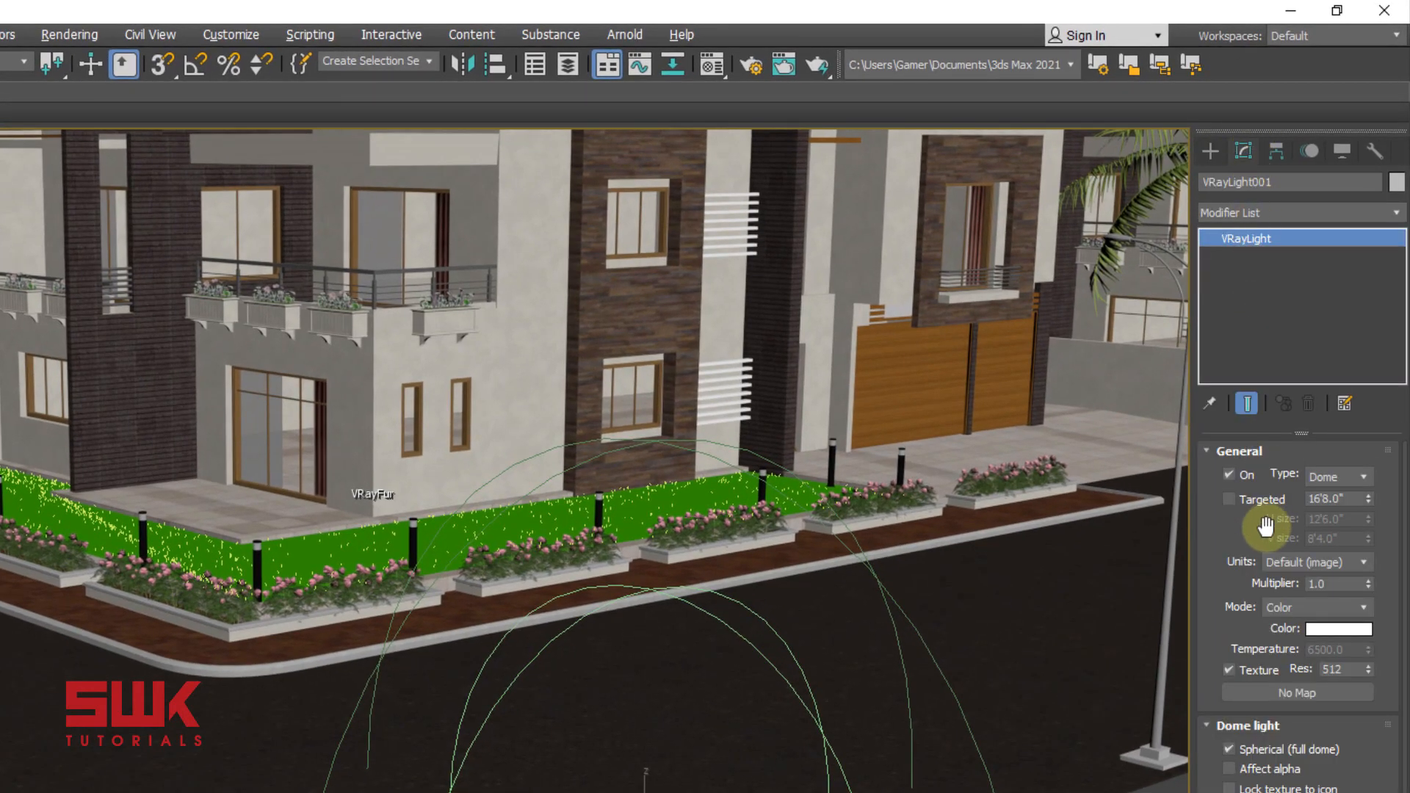
{"action": "left_click", "coordinate": [1273, 696]}
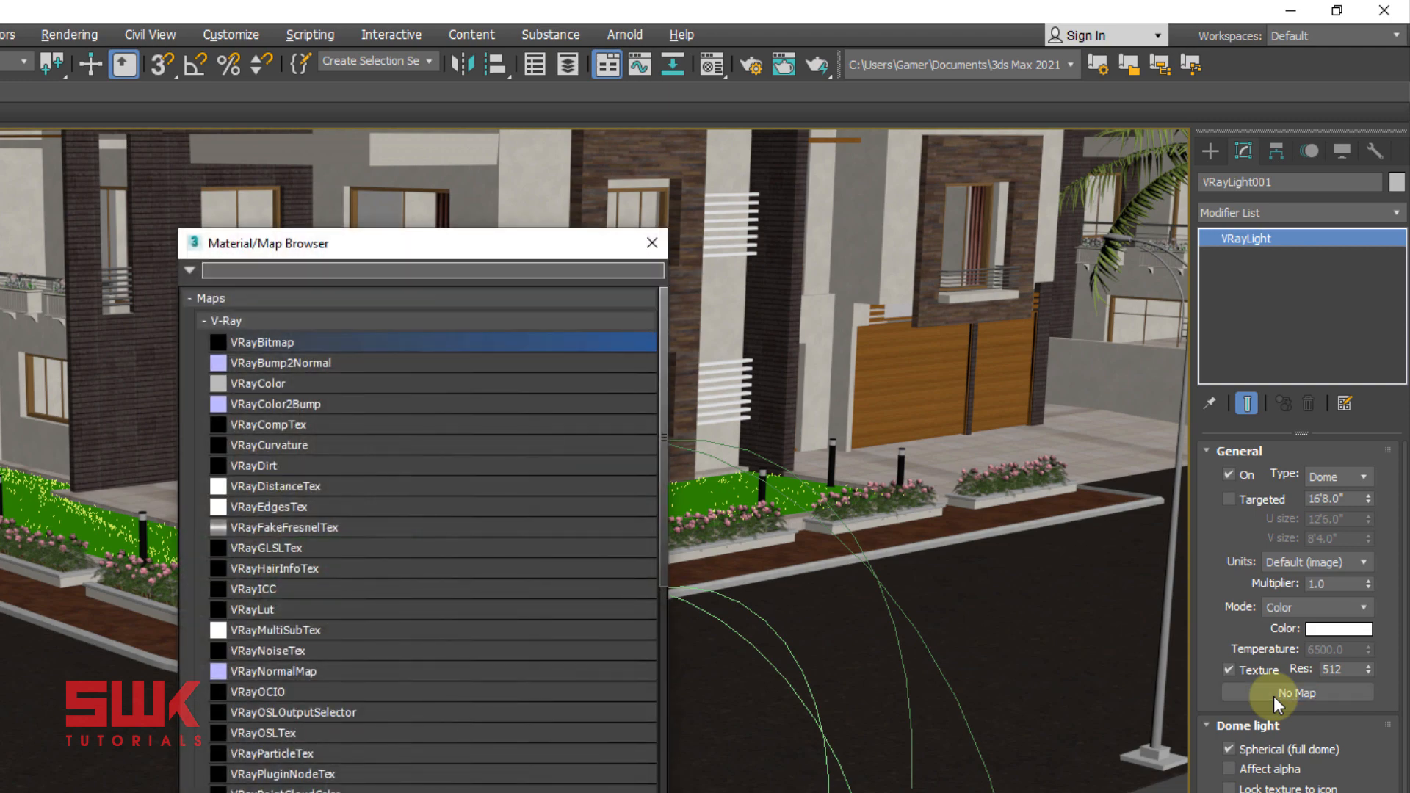
{"action": "double_click", "coordinate": [330, 342]}
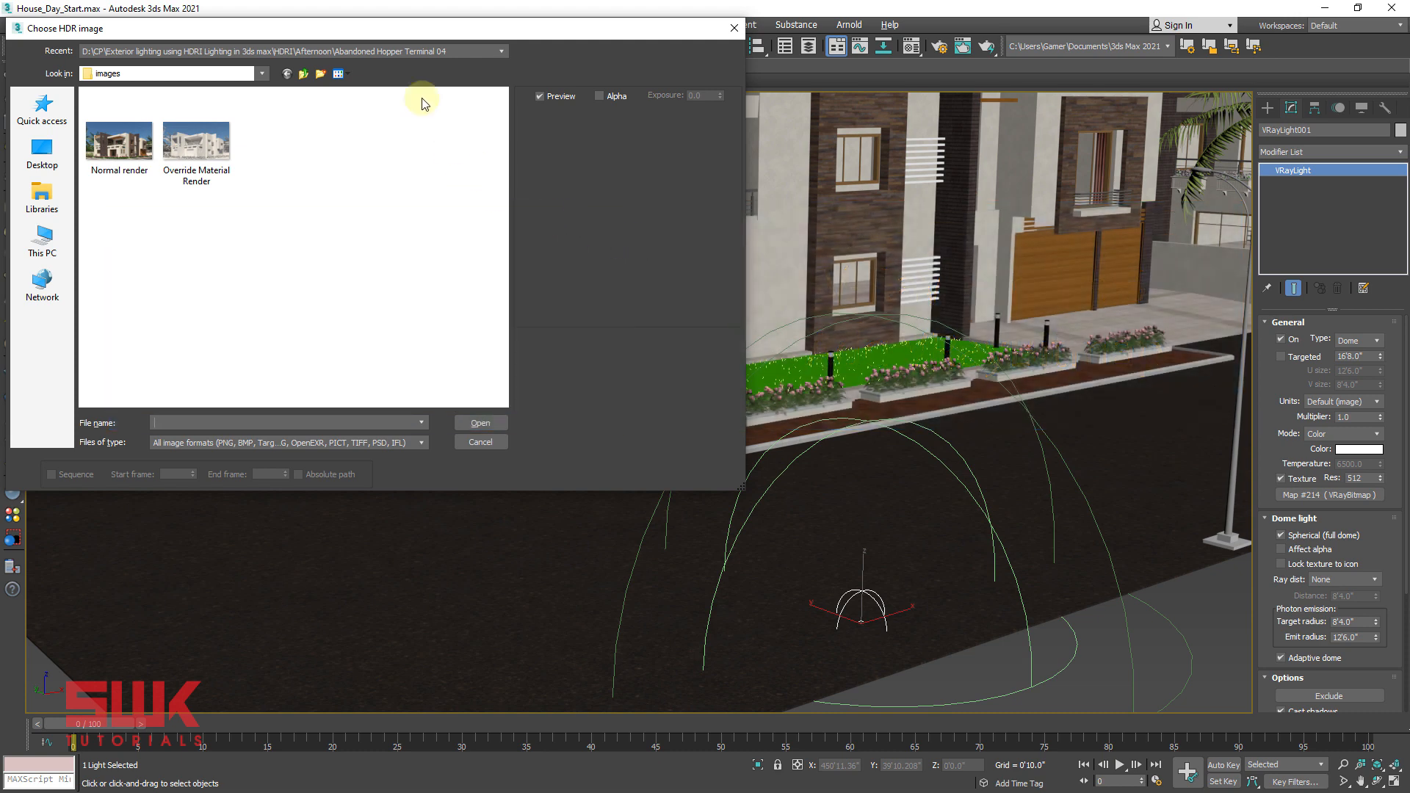
{"action": "left_click", "coordinate": [305, 72]}
{"action": "double_click", "coordinate": [134, 111]}
{"action": "double_click", "coordinate": [135, 113]}
{"action": "double_click", "coordinate": [138, 116]}
{"action": "double_click", "coordinate": [200, 131]}
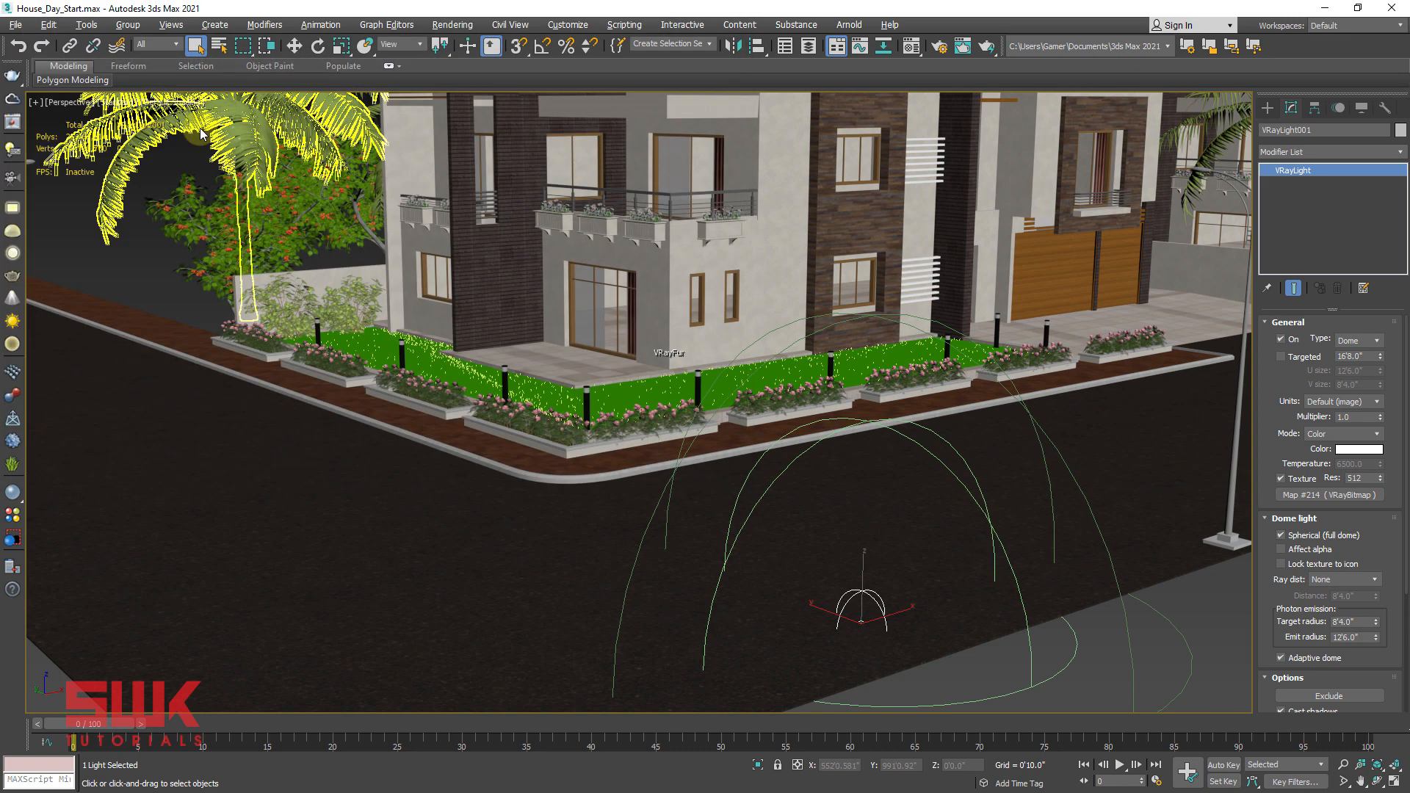
Render the VRayCam001 view to test the dome light with its HDR texture
{"action": "left_click", "coordinate": [988, 49]}
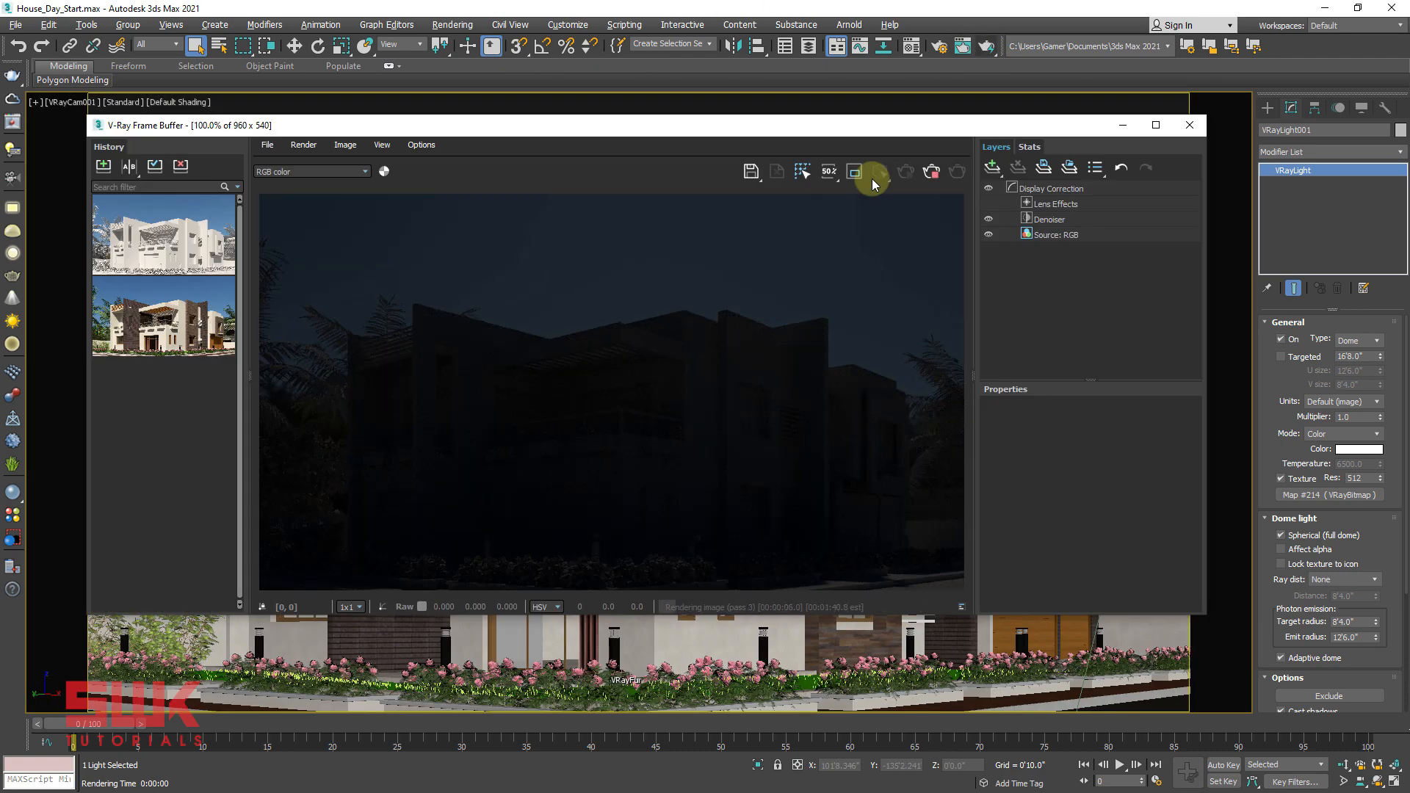
{"action": "left_click_drag", "start_coordinate": [867, 136], "coordinate": [820, 110]}
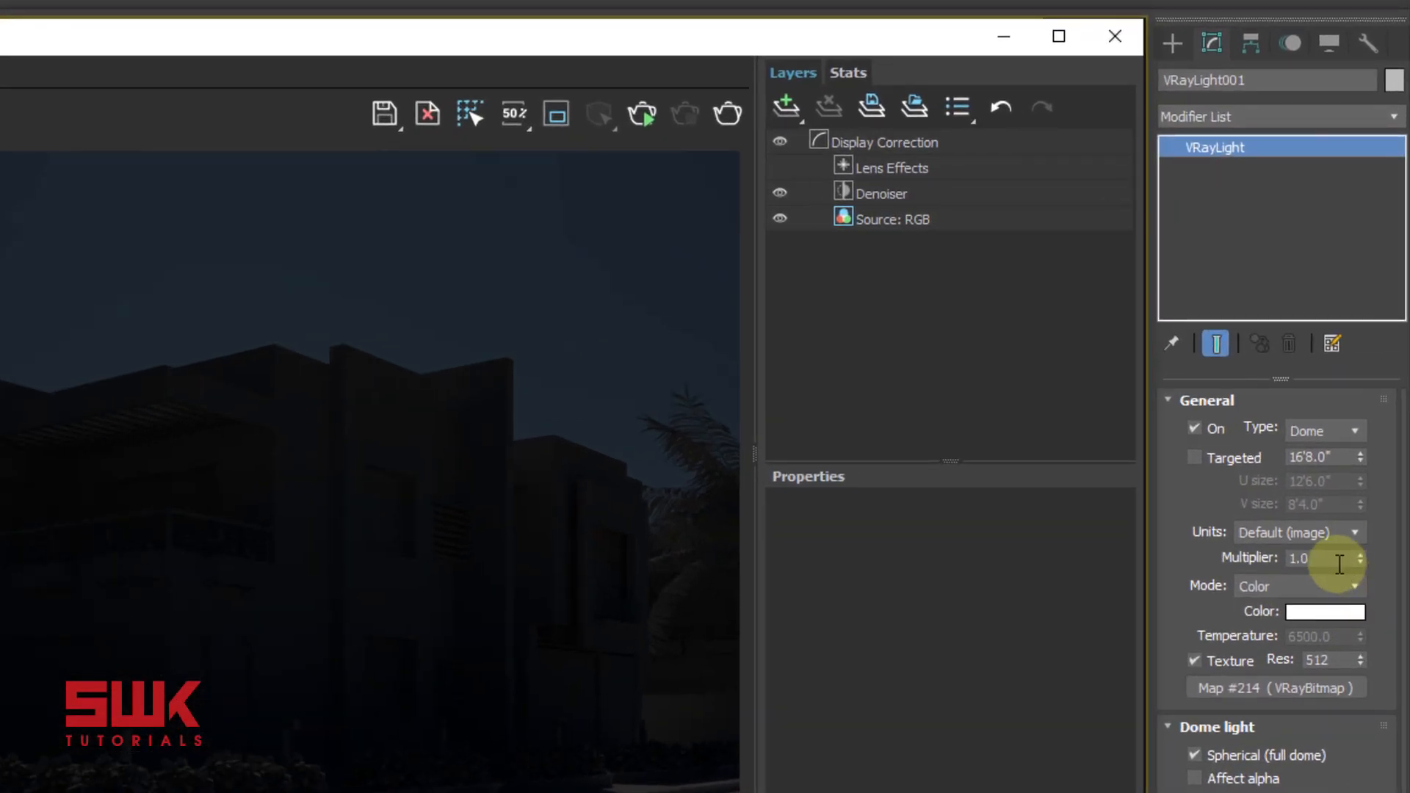
Set the dome light's multiplier to 35 and render the camera view again
{"action": "left_click", "coordinate": [1278, 560]}
{"action": "type", "text": "35"}
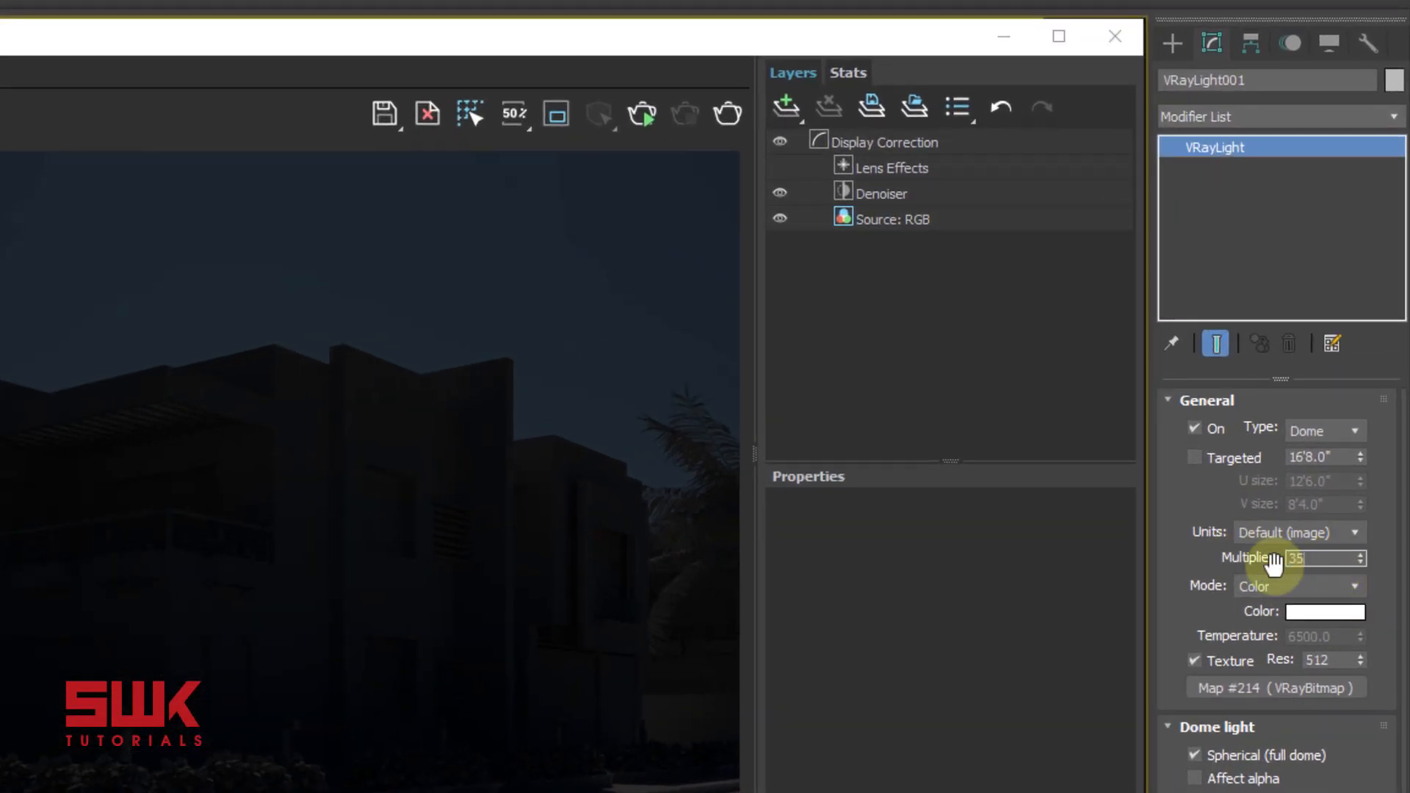
{"action": "key", "text": "Return"}
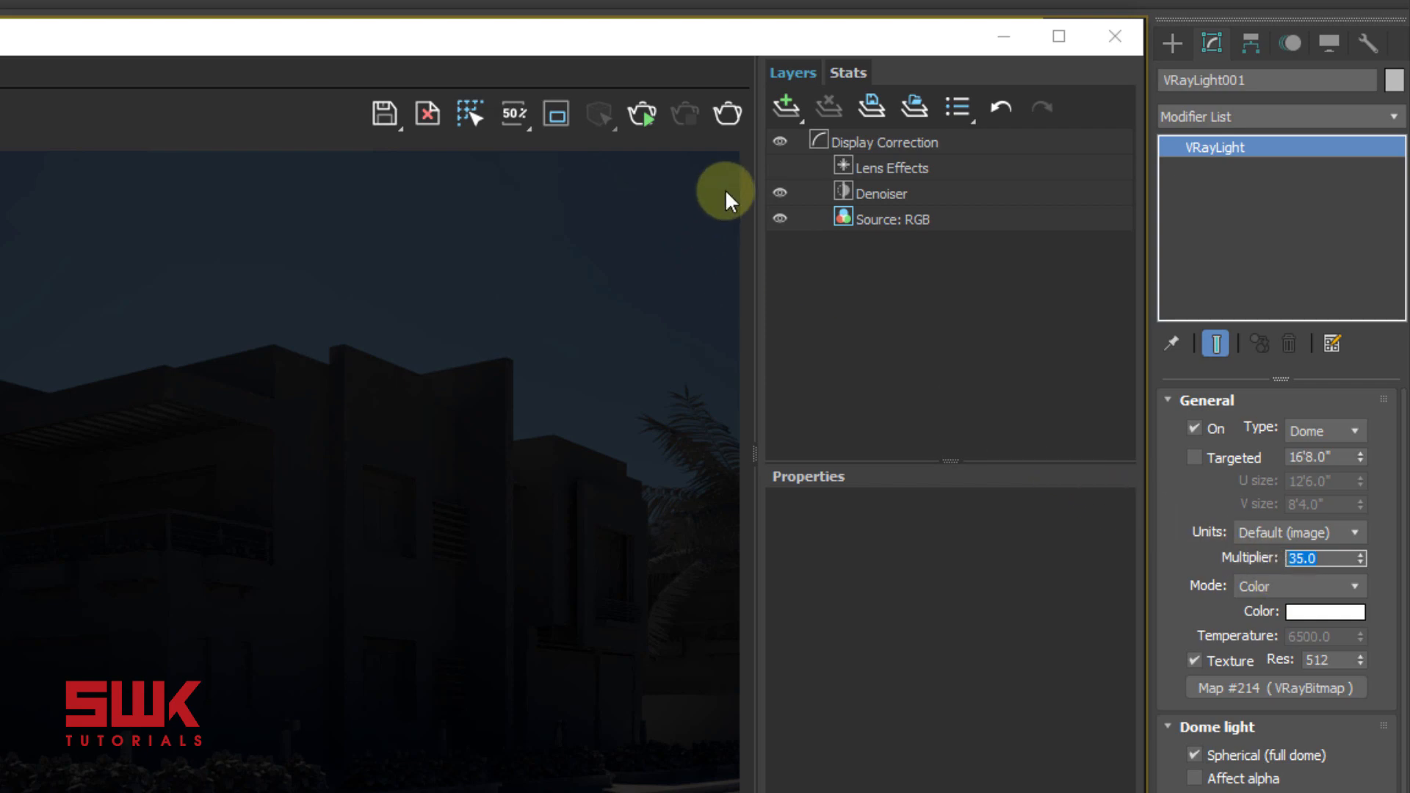
{"action": "left_click", "coordinate": [727, 113]}
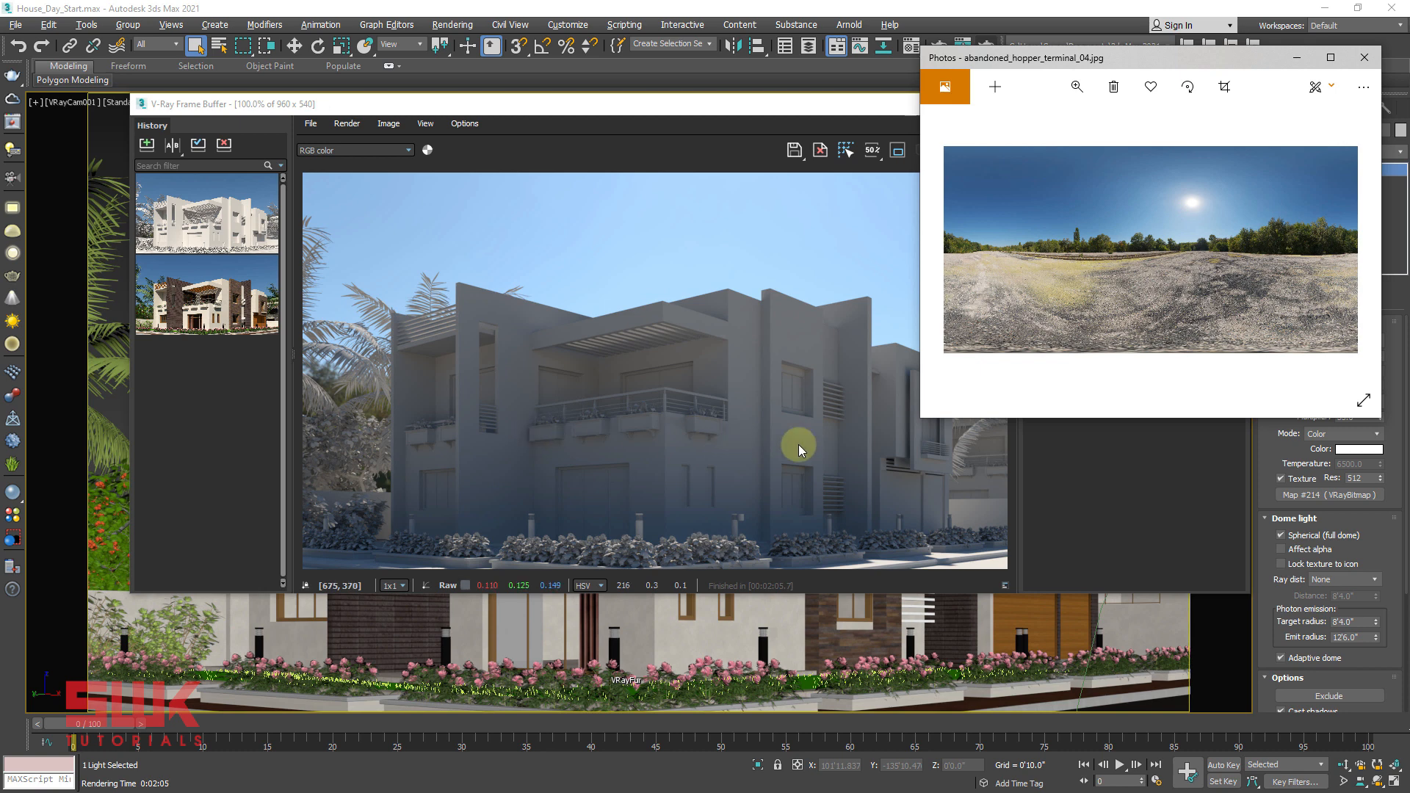
Rotate the dome light to -45 degrees about Z, using a wireframe Top viewport, and start a render
{"action": "left_click", "coordinate": [680, 248]}
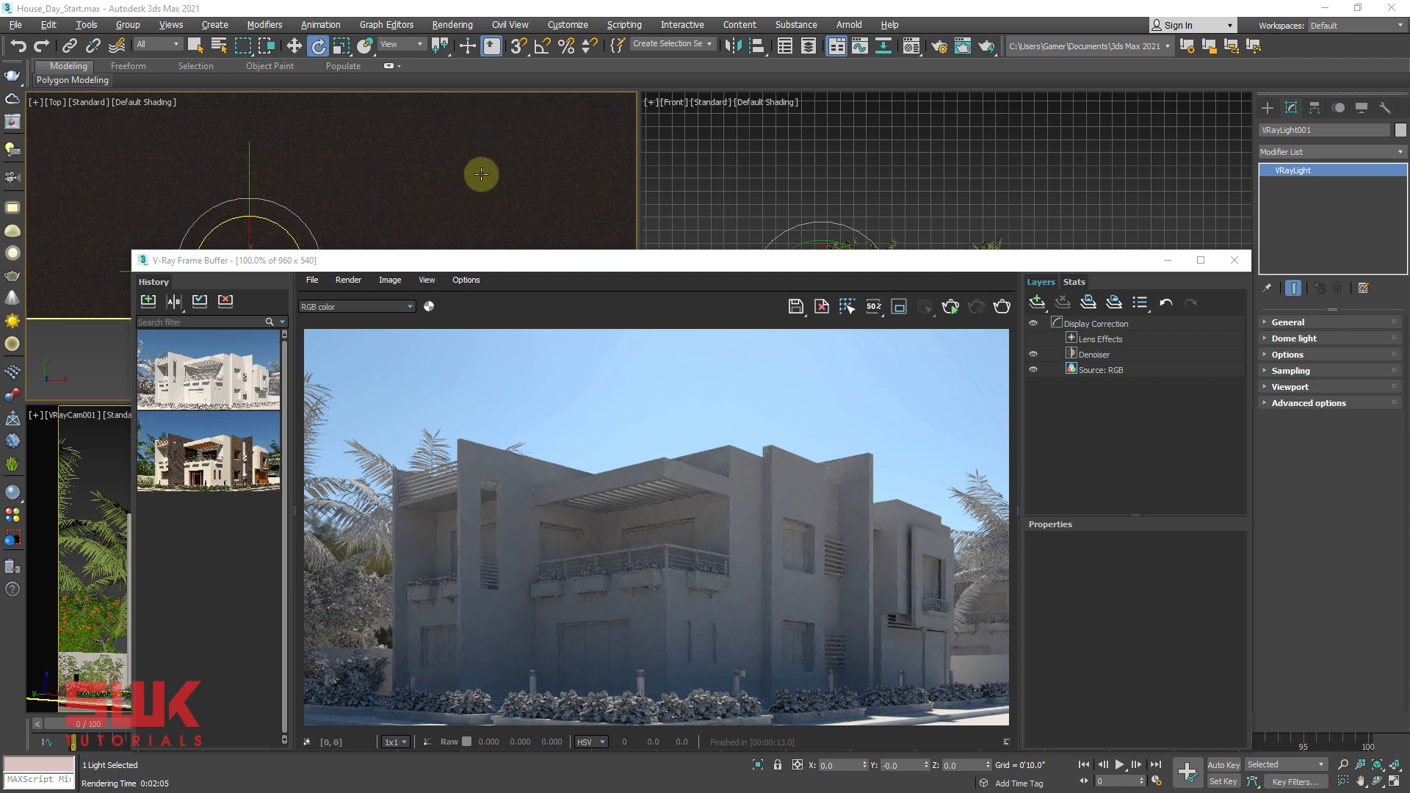
{"action": "mouse_move", "coordinate": [427, 189]}
{"action": "middle_mouse_down"}
{"action": "mouse_move", "coordinate": [525, 104]}
{"action": "mouse_move", "coordinate": [535, 126]}
{"action": "mouse_move", "coordinate": [554, 125]}
{"action": "mouse_move", "coordinate": [519, 161]}
{"action": "mouse_move", "coordinate": [466, 157]}
{"action": "middle_mouse_up"}
{"action": "key", "text": "F3"}
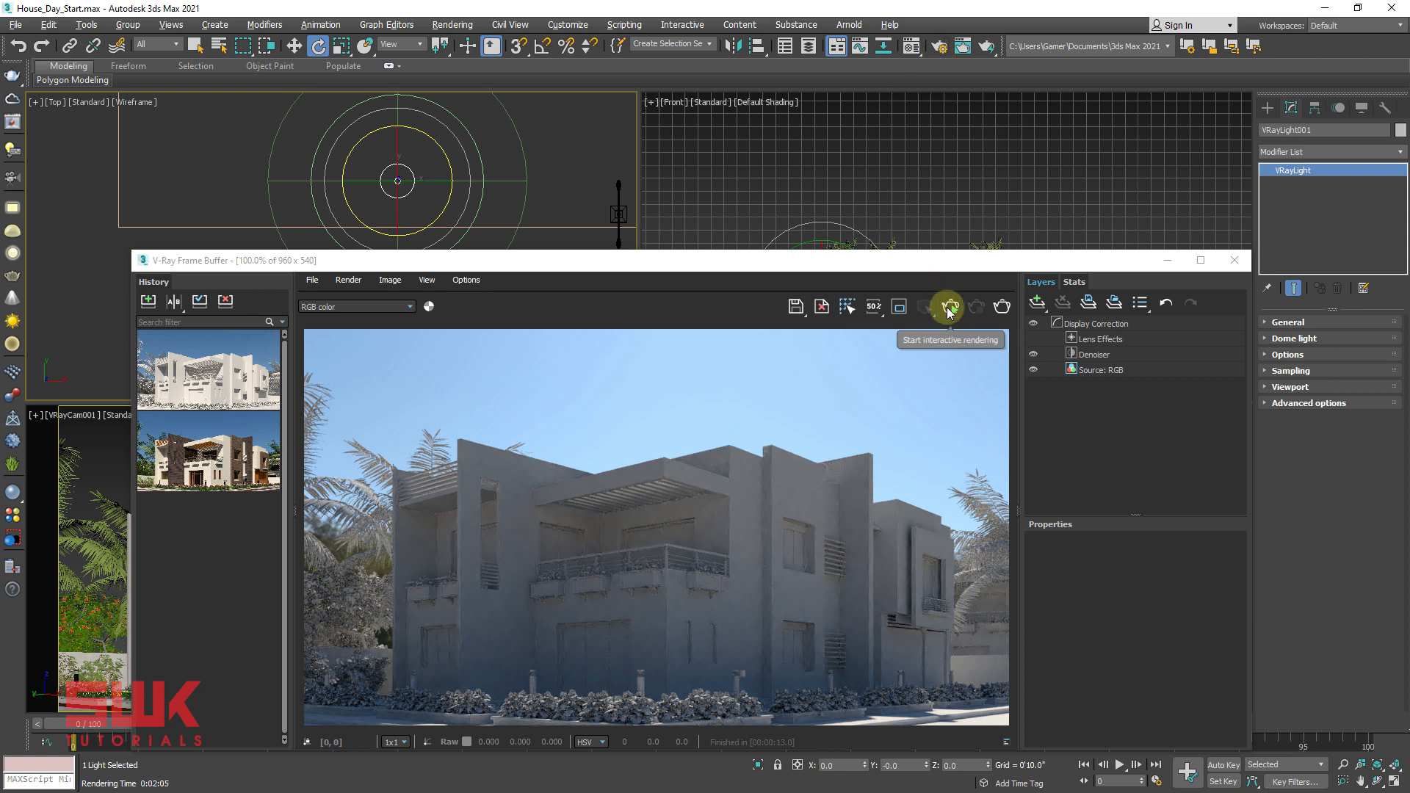
{"action": "middle_click_drag", "start_coordinate": [498, 151], "coordinate": [507, 155]}
{"action": "left_click_drag", "start_coordinate": [448, 154], "coordinate": [467, 212]}
{"action": "double_click", "coordinate": [979, 764]}
{"action": "type", "text": "-"}
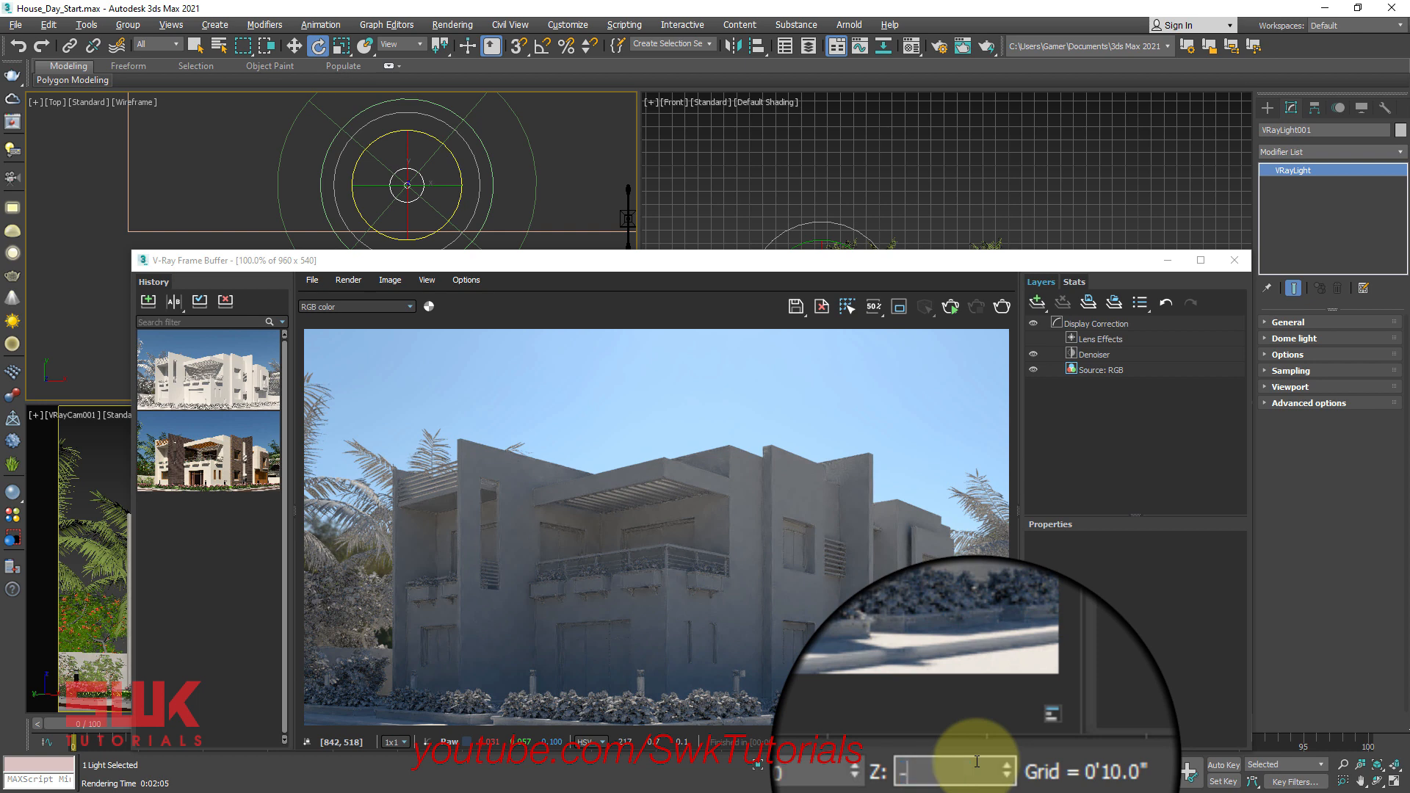
{"action": "type", "text": "45"}
{"action": "key", "text": "Return"}
{"action": "left_click", "coordinate": [1002, 306]}
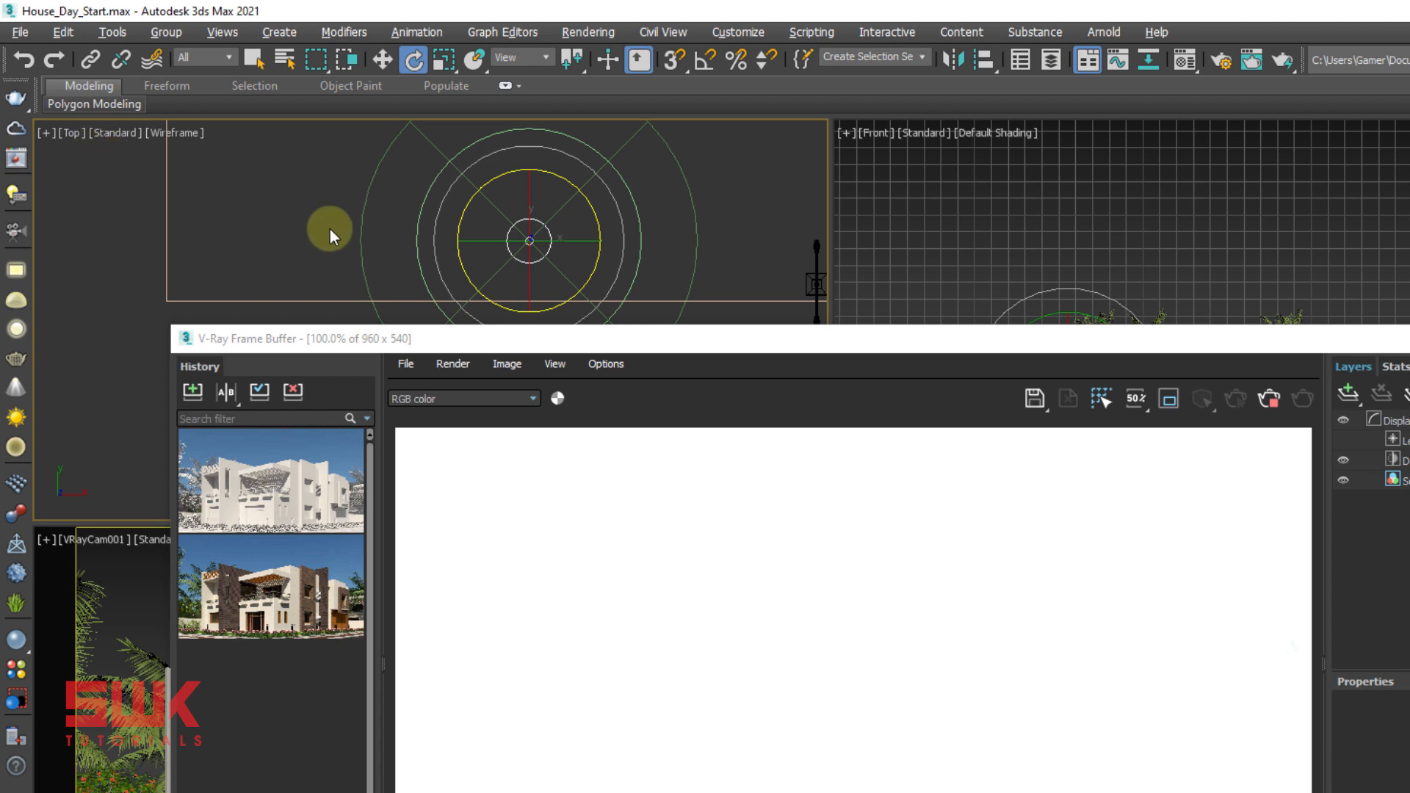
Stop the running render and lock the view to render to Quad 4 - VRayCam001 in the render setup
{"action": "left_click", "coordinate": [1272, 400]}
{"action": "left_click", "coordinate": [107, 554]}
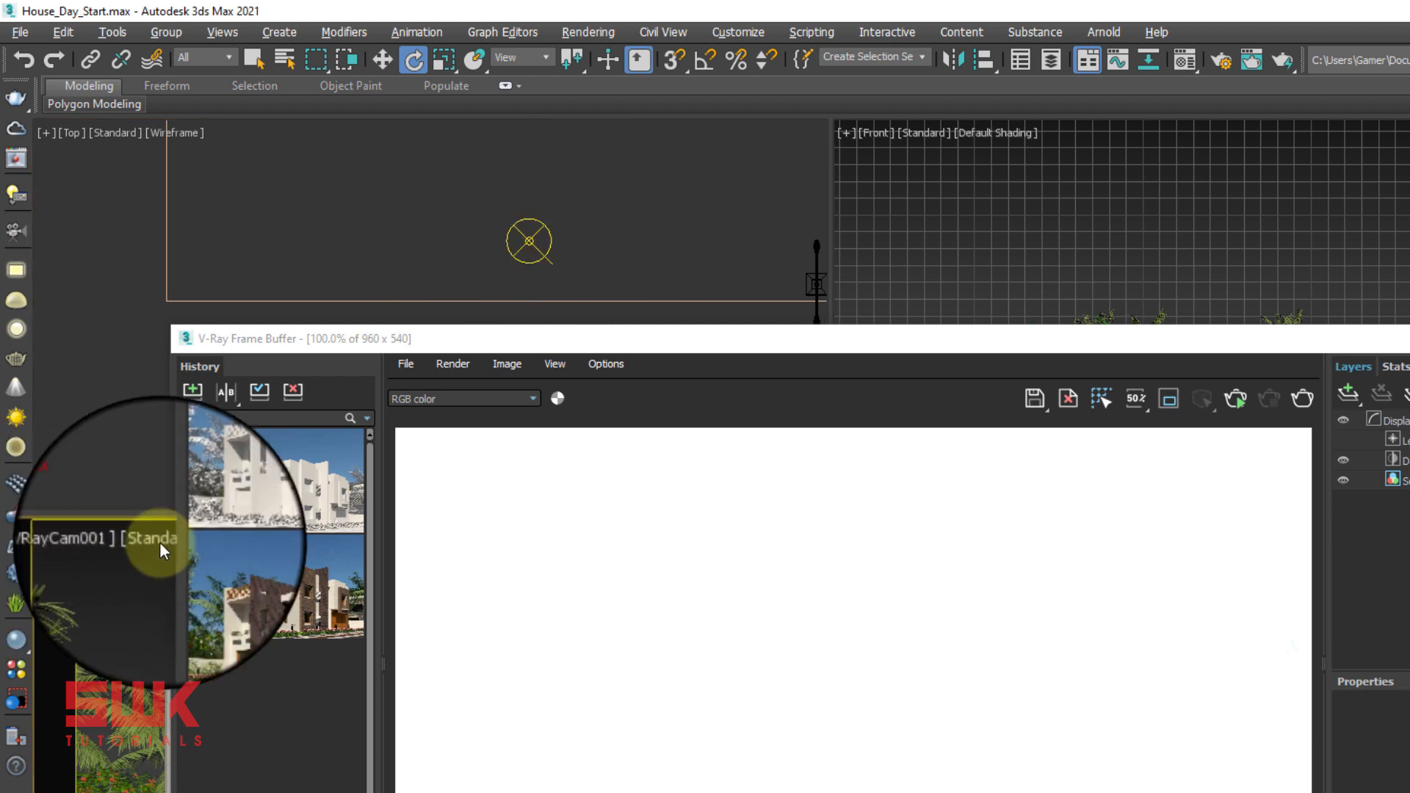
{"action": "left_click", "coordinate": [1223, 63]}
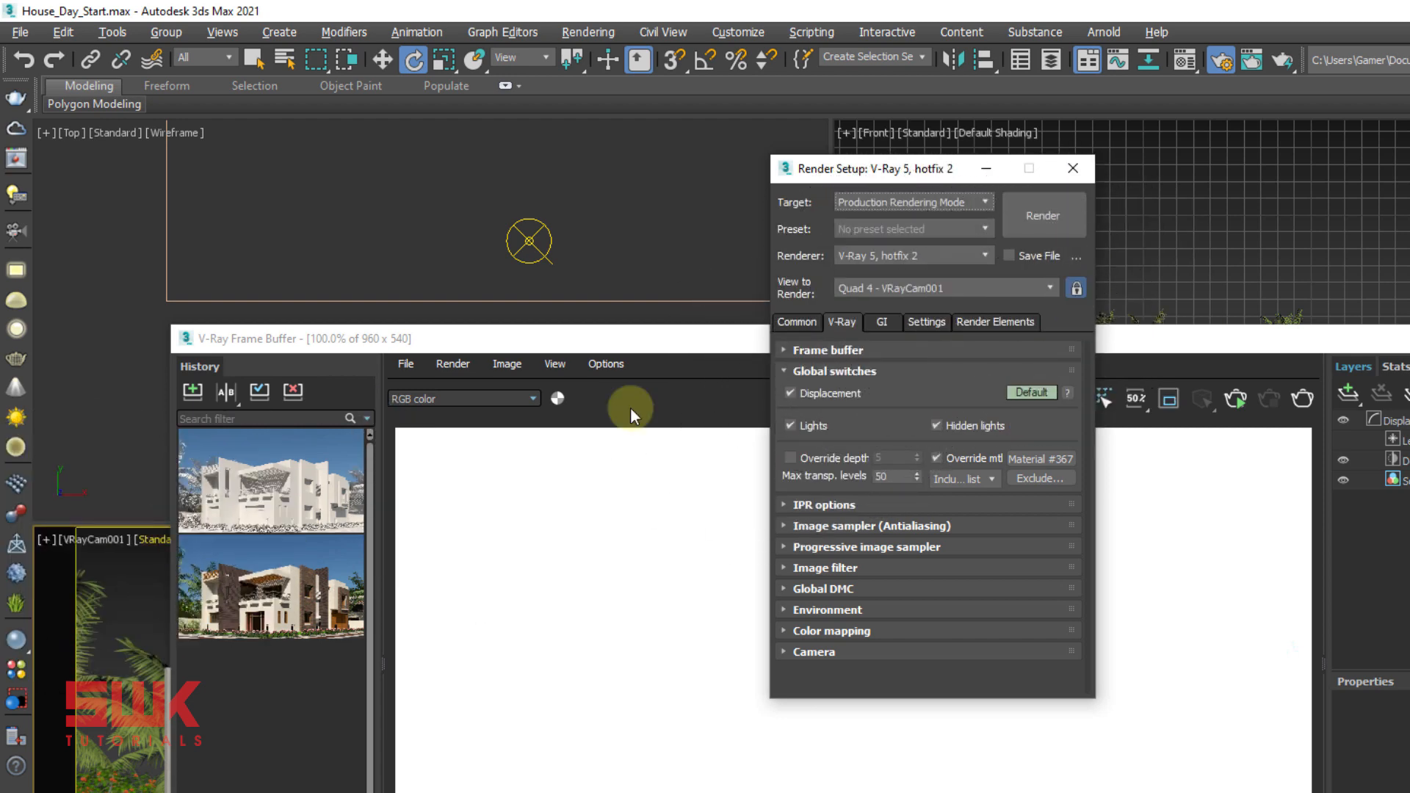
{"action": "left_click", "coordinate": [980, 286]}
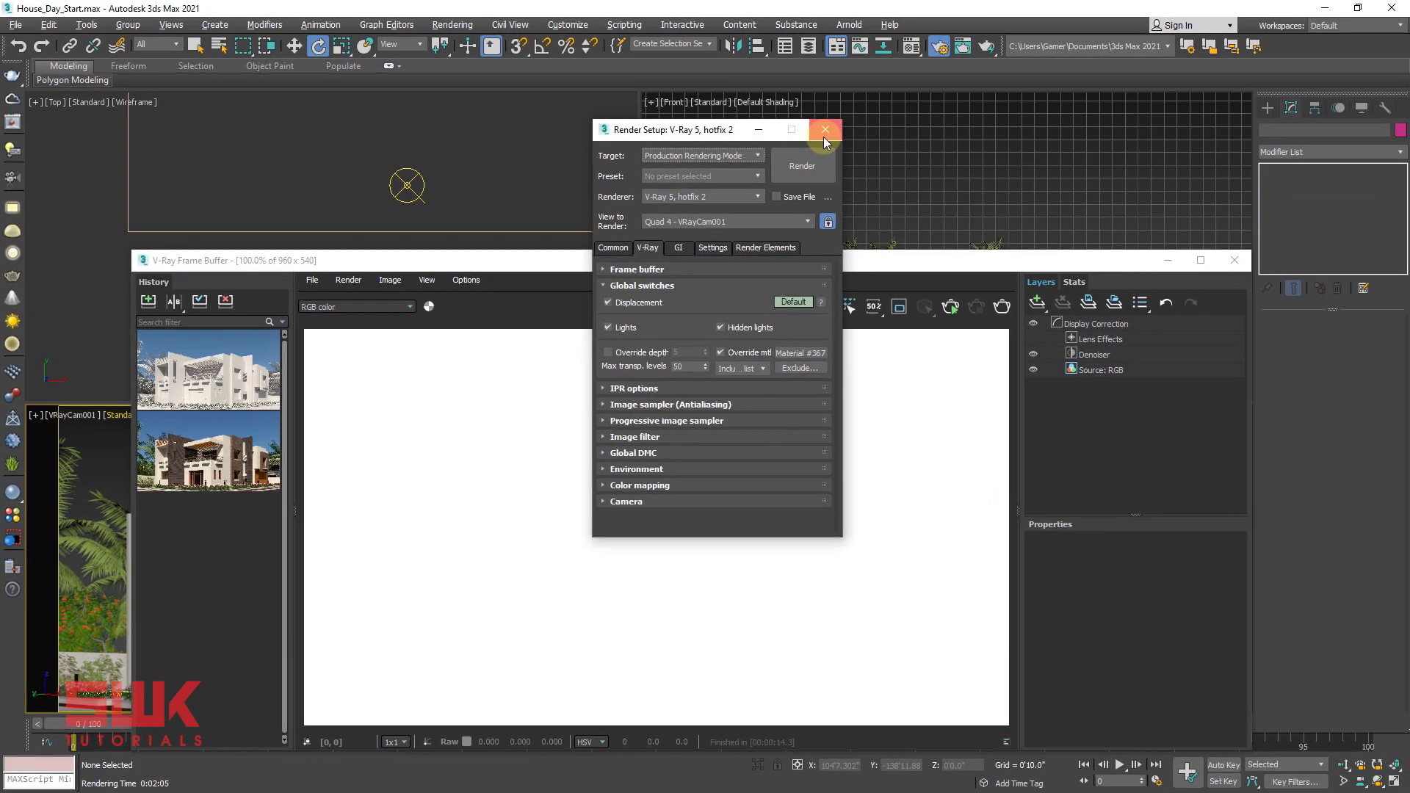
{"action": "left_click", "coordinate": [949, 149]}
Reselect the dome light in the Top viewport and render the locked camera view
{"action": "left_click", "coordinate": [570, 226]}
{"action": "left_click", "coordinate": [495, 197]}
{"action": "left_click", "coordinate": [1003, 308]}
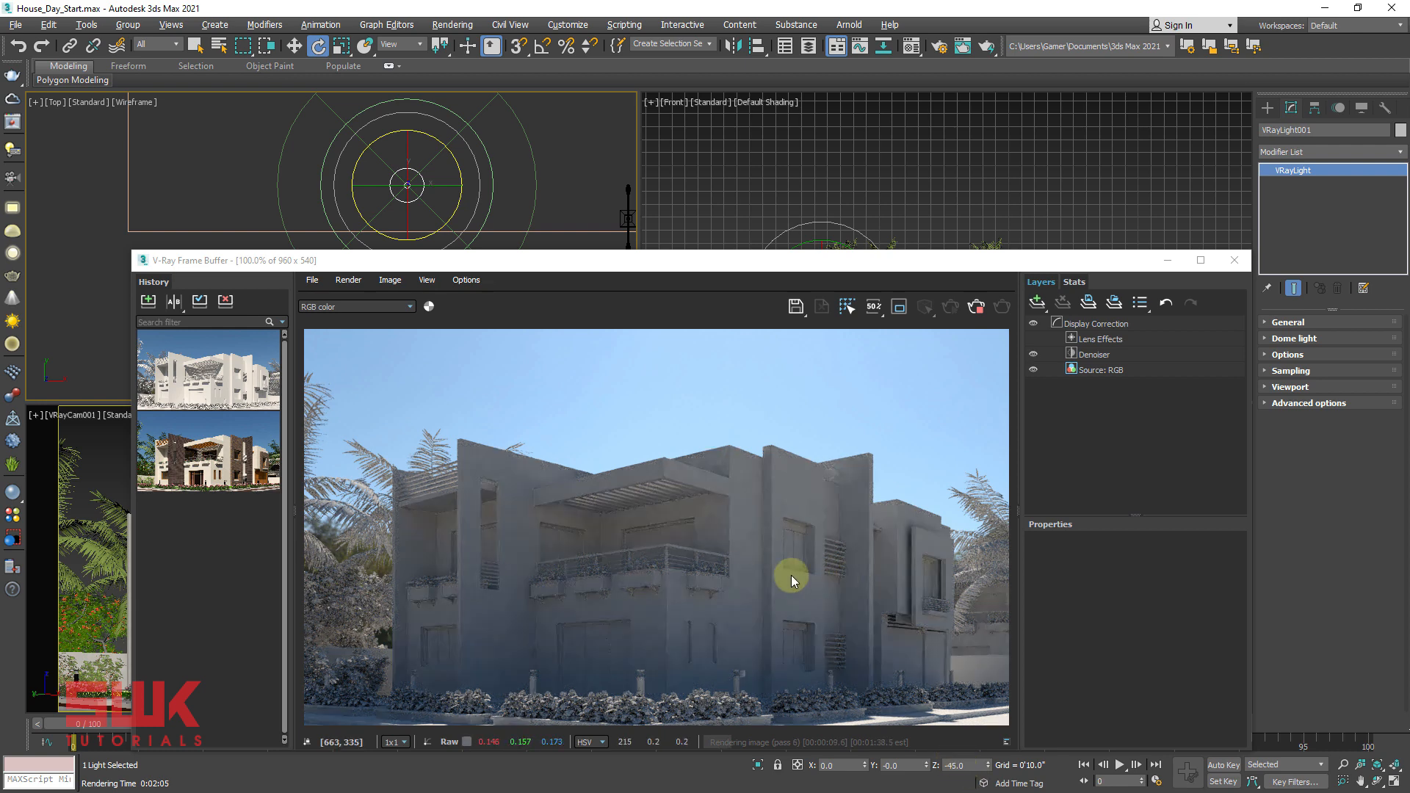
Stop the running render, set the dome light's Z rotation to -90 degrees, and render the camera view again
{"action": "left_click", "coordinate": [977, 306]}
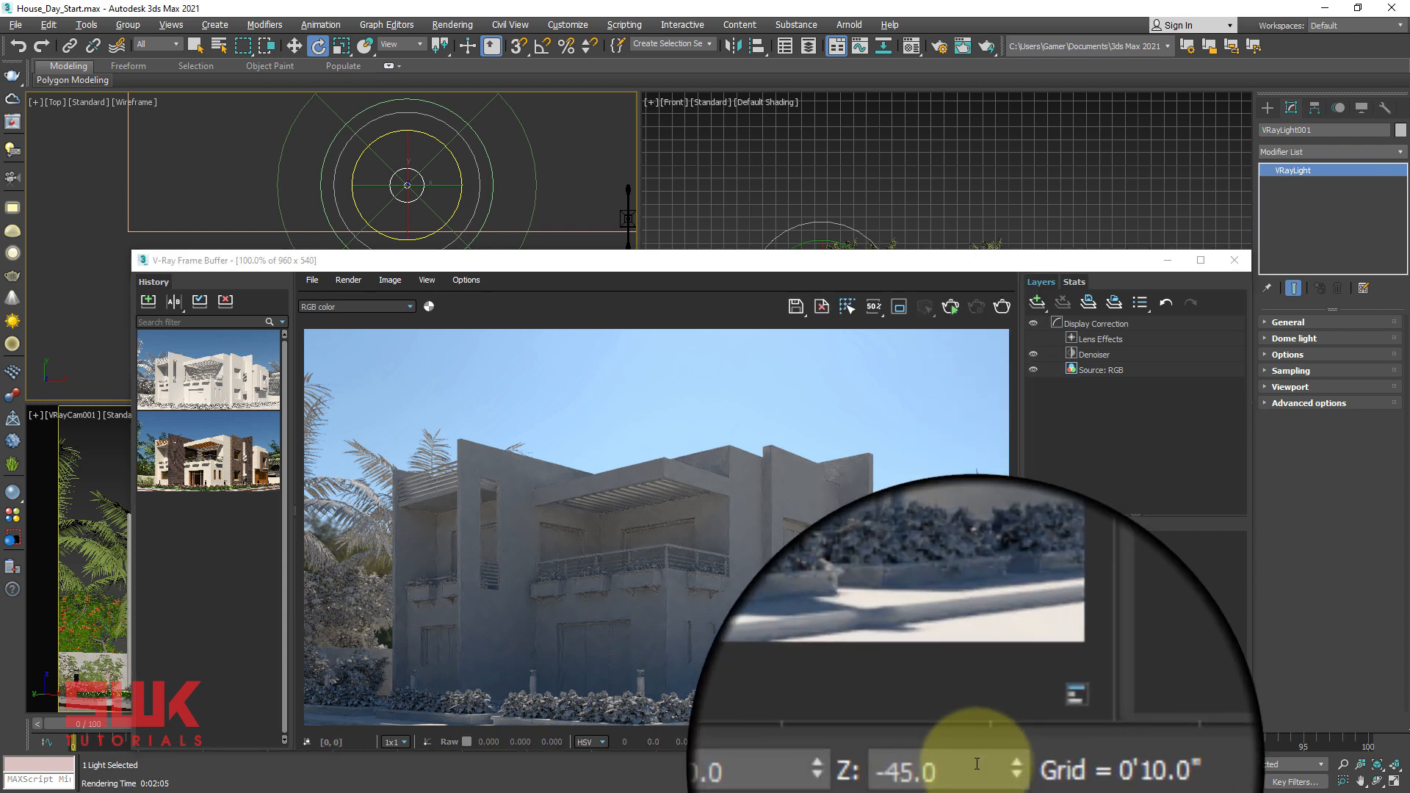
{"action": "double_click", "coordinate": [977, 763]}
{"action": "type", "text": "-90"}
{"action": "key", "text": "Return"}
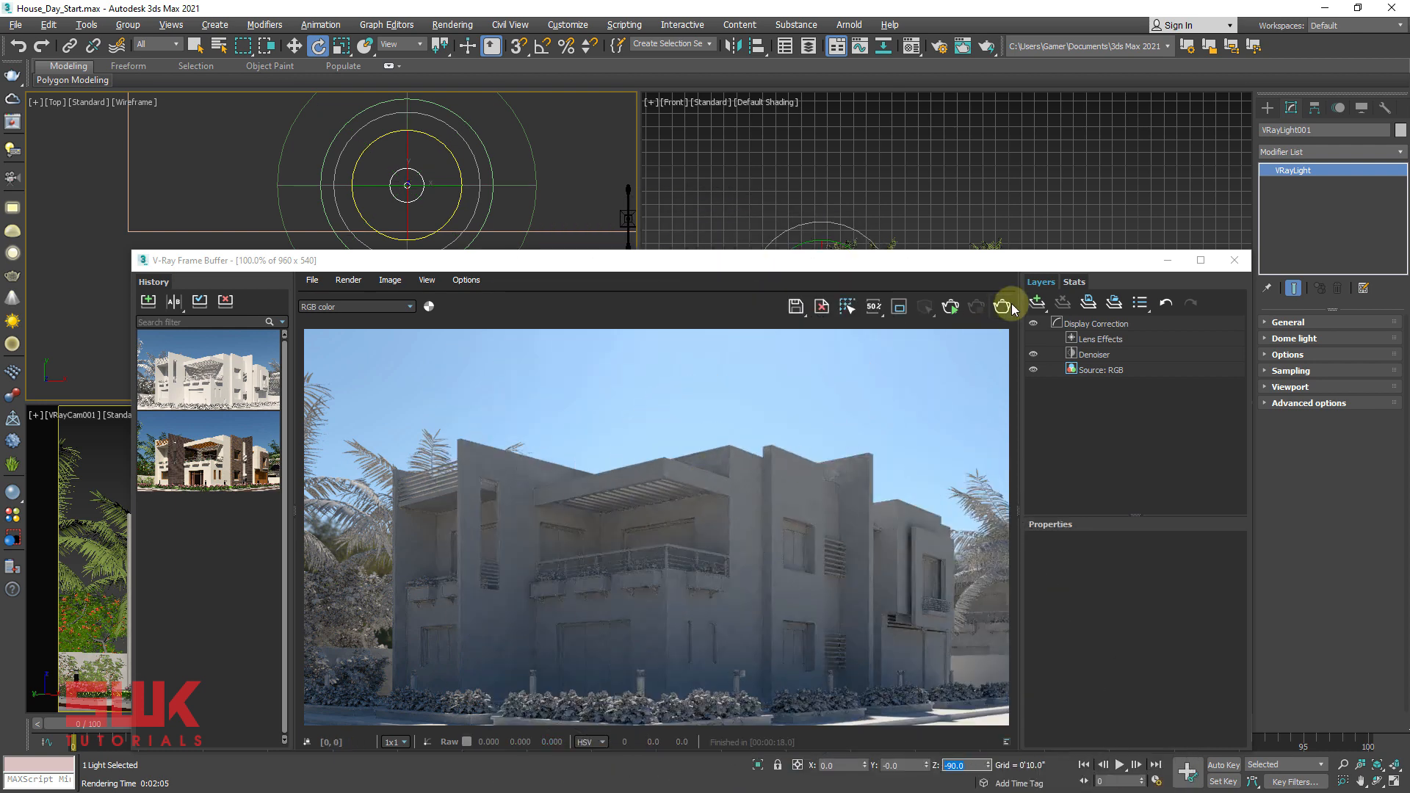
{"action": "left_click", "coordinate": [1011, 303]}
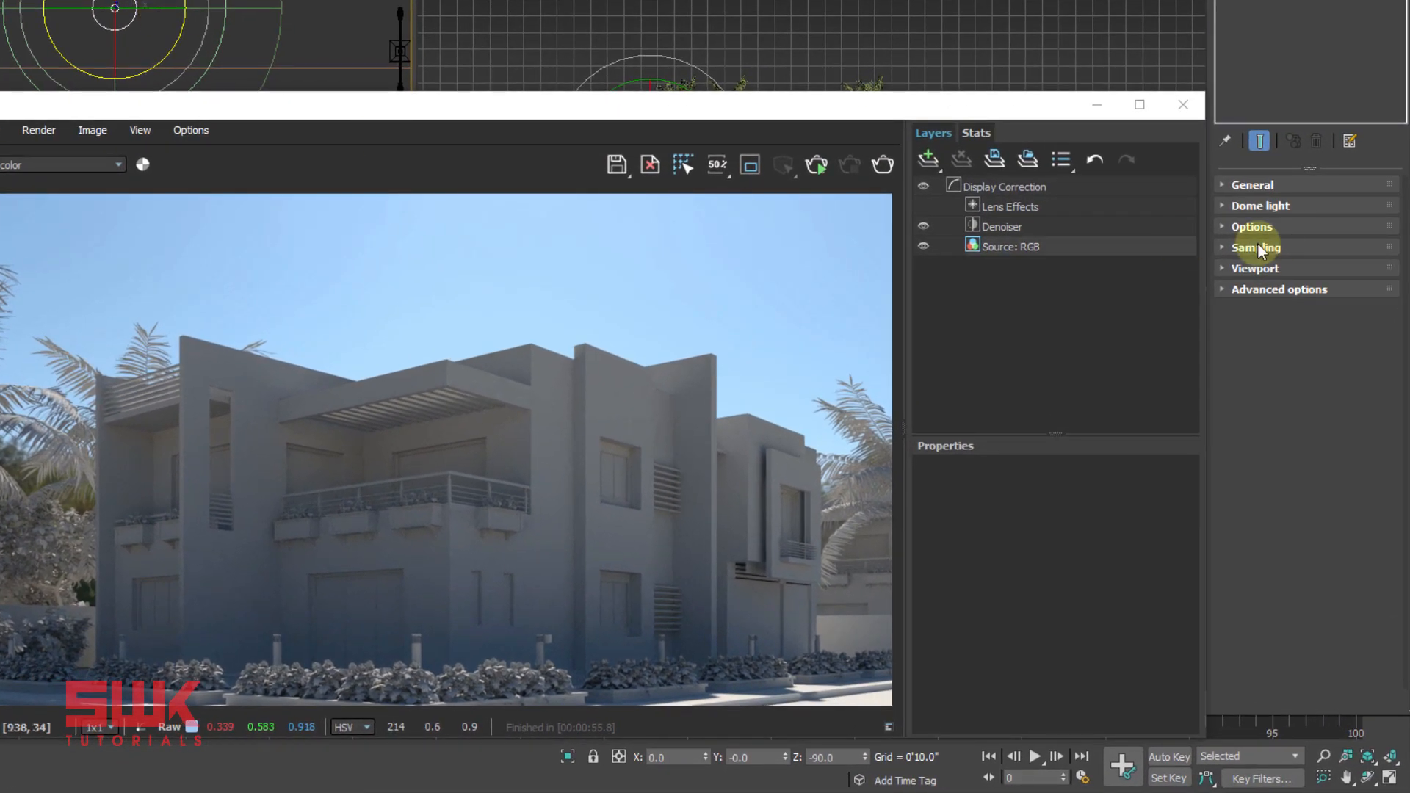
Enable Lock texture to icon on the dome light, set its Z rotation to -45 degrees, and save the new render to the history
{"action": "left_click", "coordinate": [1224, 208]}
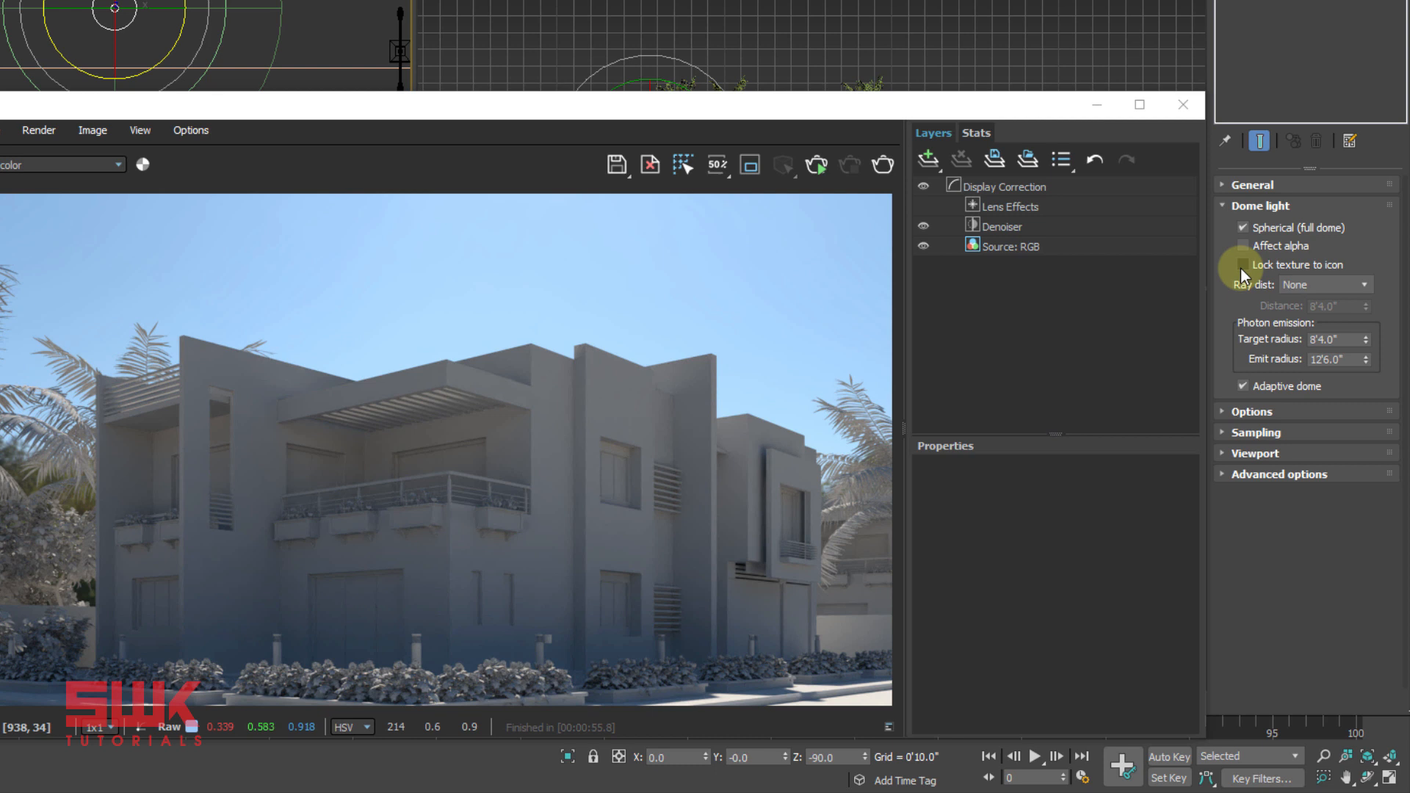
{"action": "double_click", "coordinate": [836, 756]}
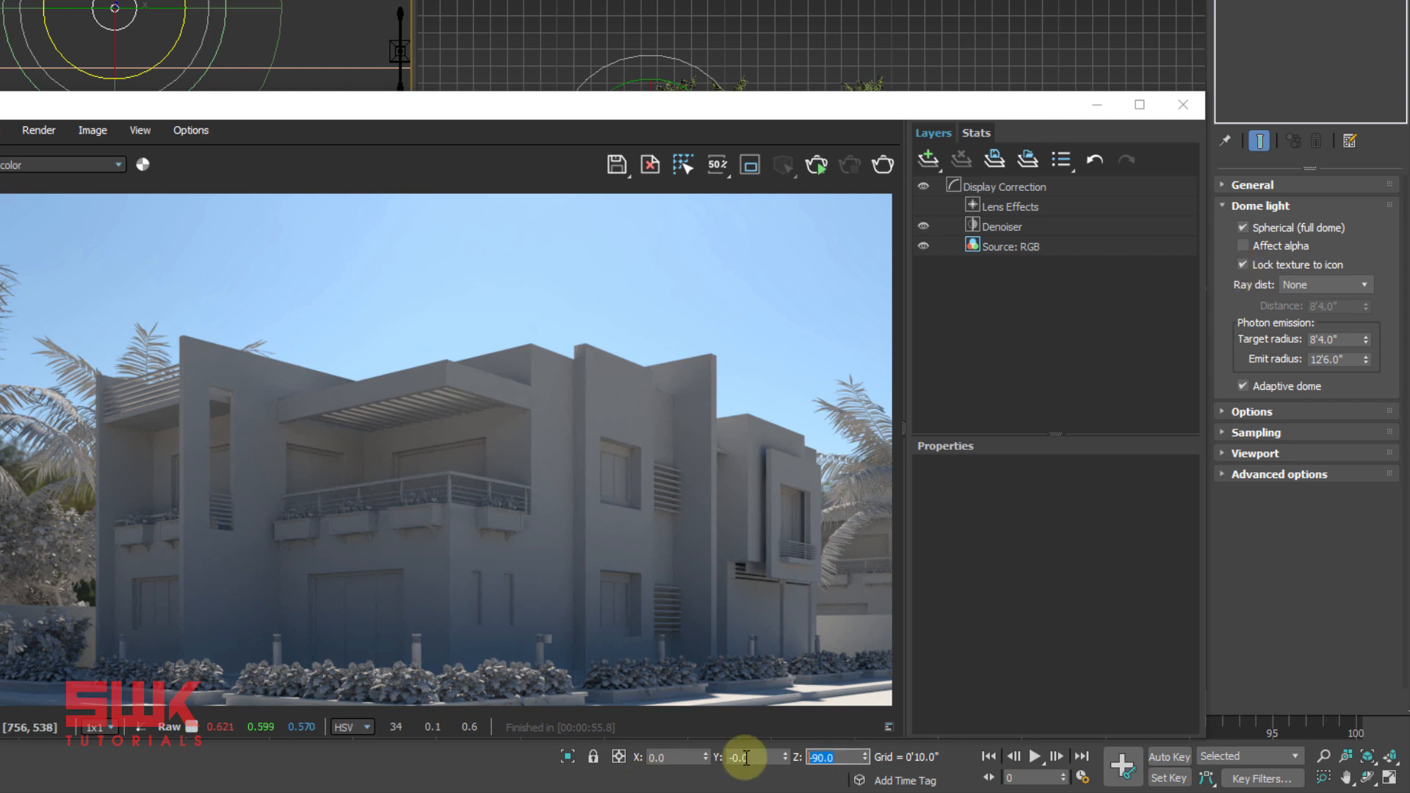
{"action": "type", "text": "-45"}
{"action": "key", "text": "Return"}
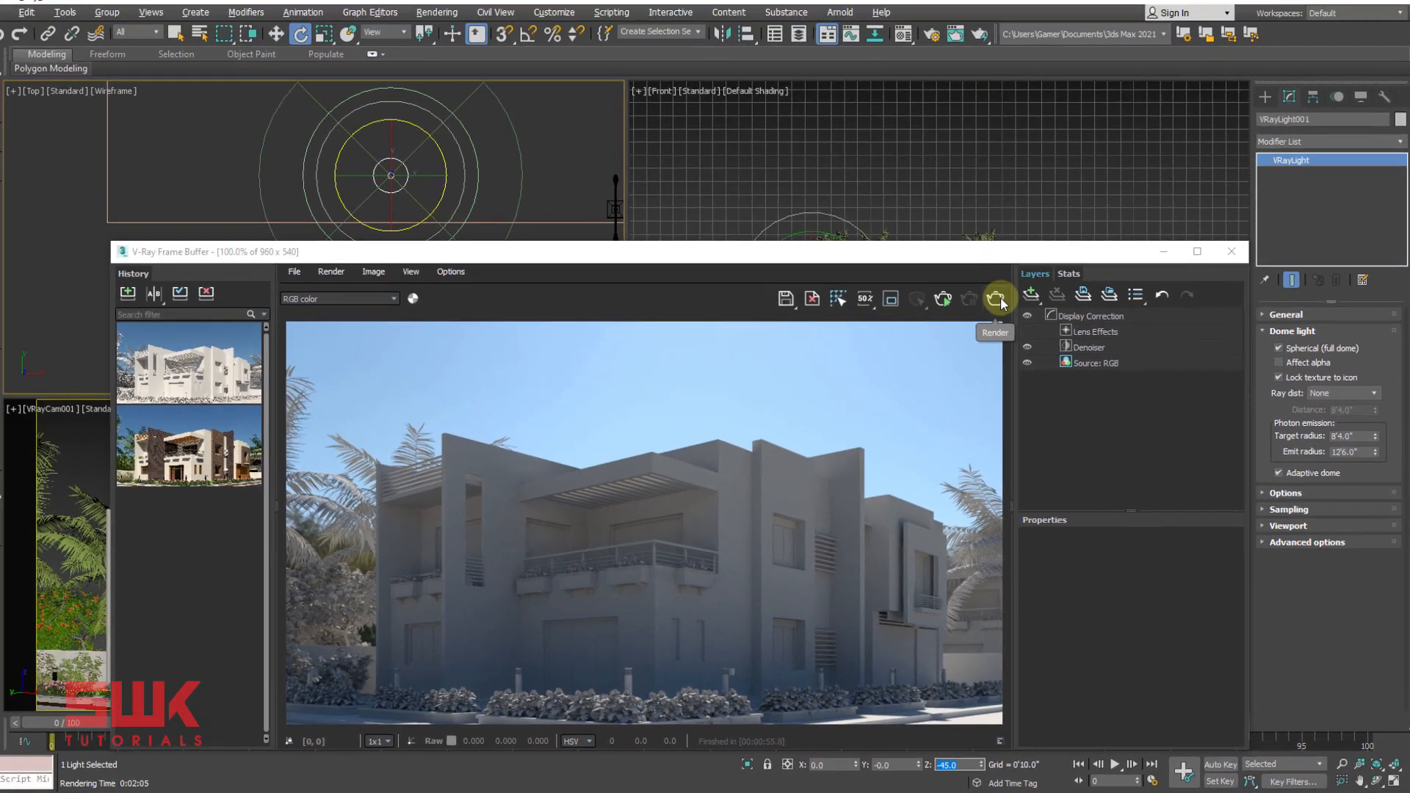
{"action": "left_click", "coordinate": [996, 296]}
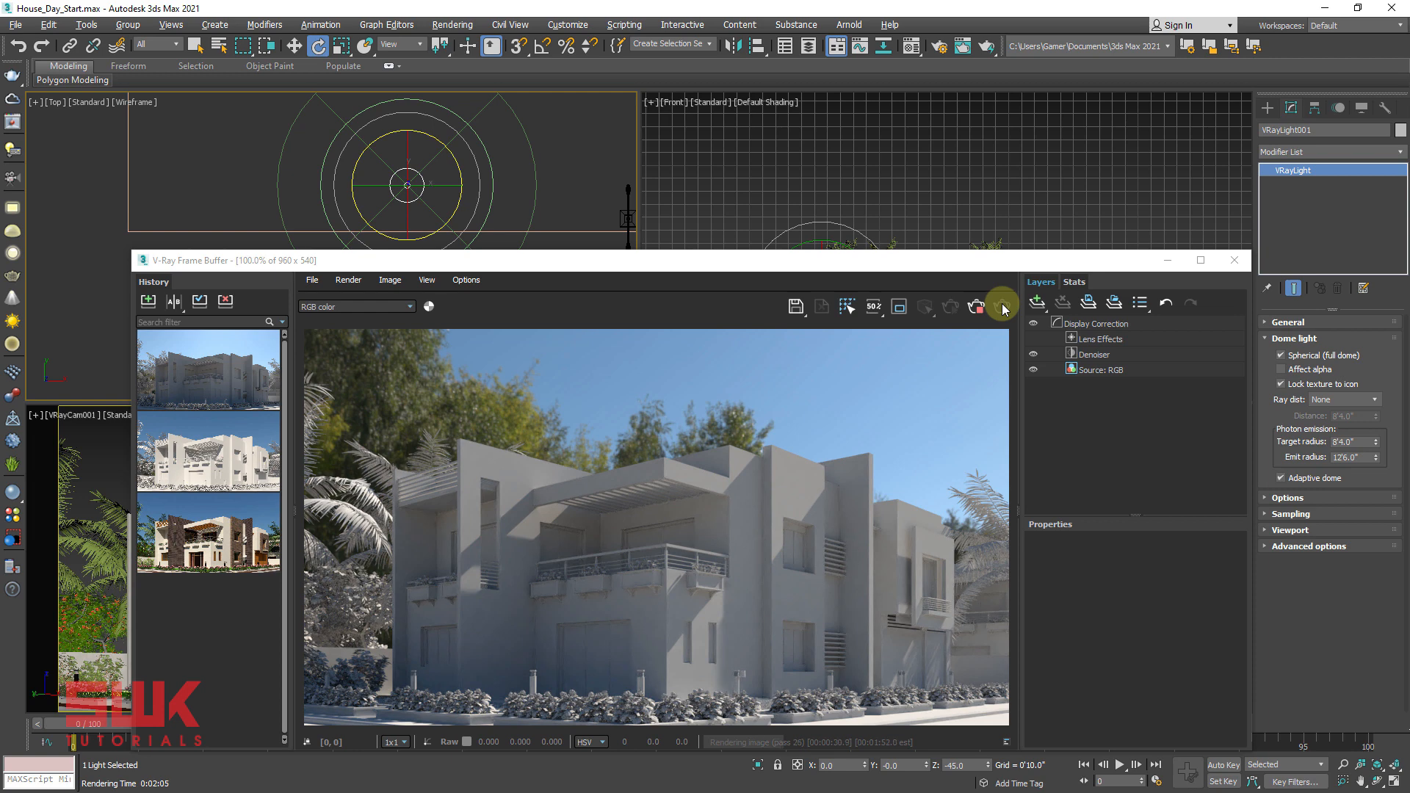
{"action": "left_click", "coordinate": [149, 301]}
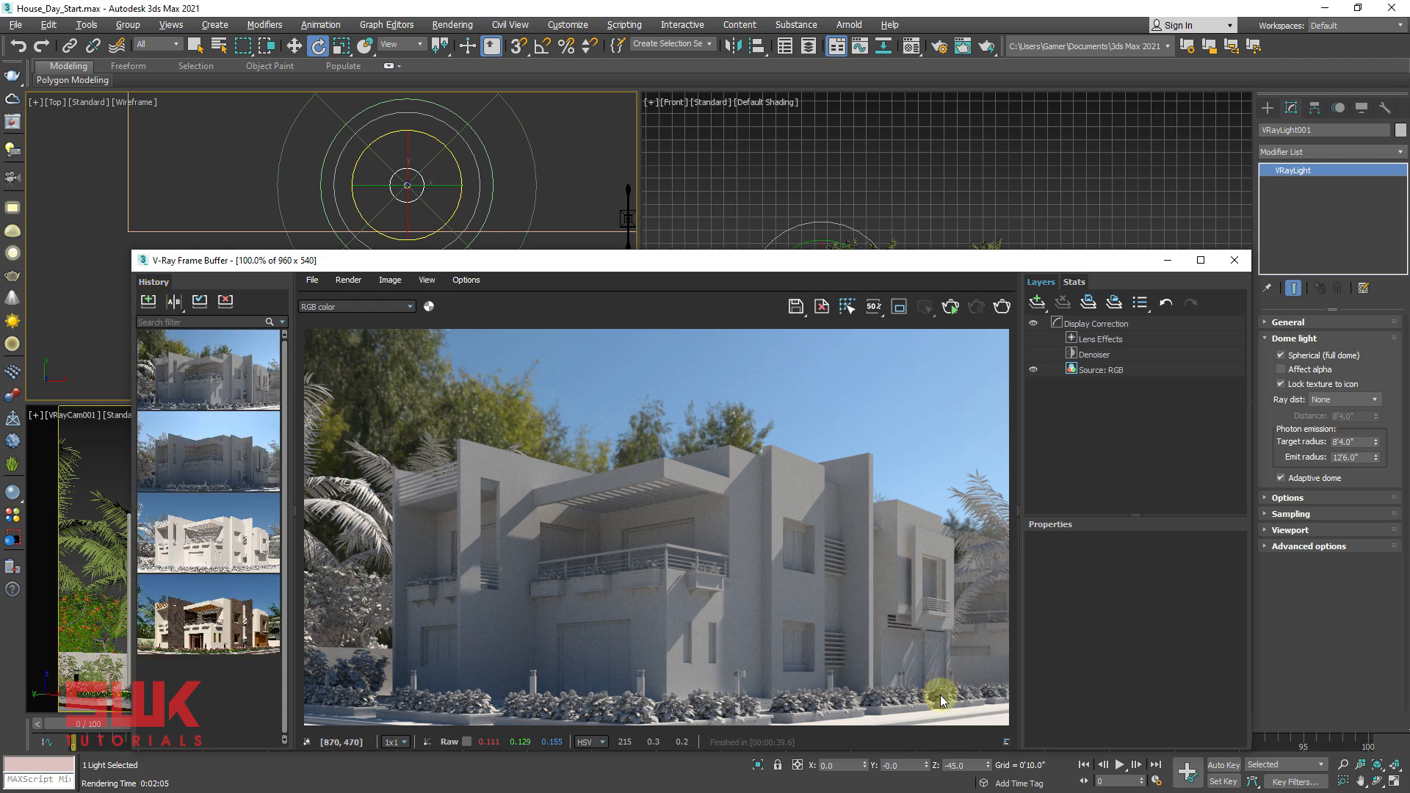
Rotate the dome light to -90 degrees about Z with the texture locked, and save the resulting render to the history
{"action": "double_click", "coordinate": [969, 767]}
{"action": "type", "text": "-90"}
{"action": "key", "text": "Return"}
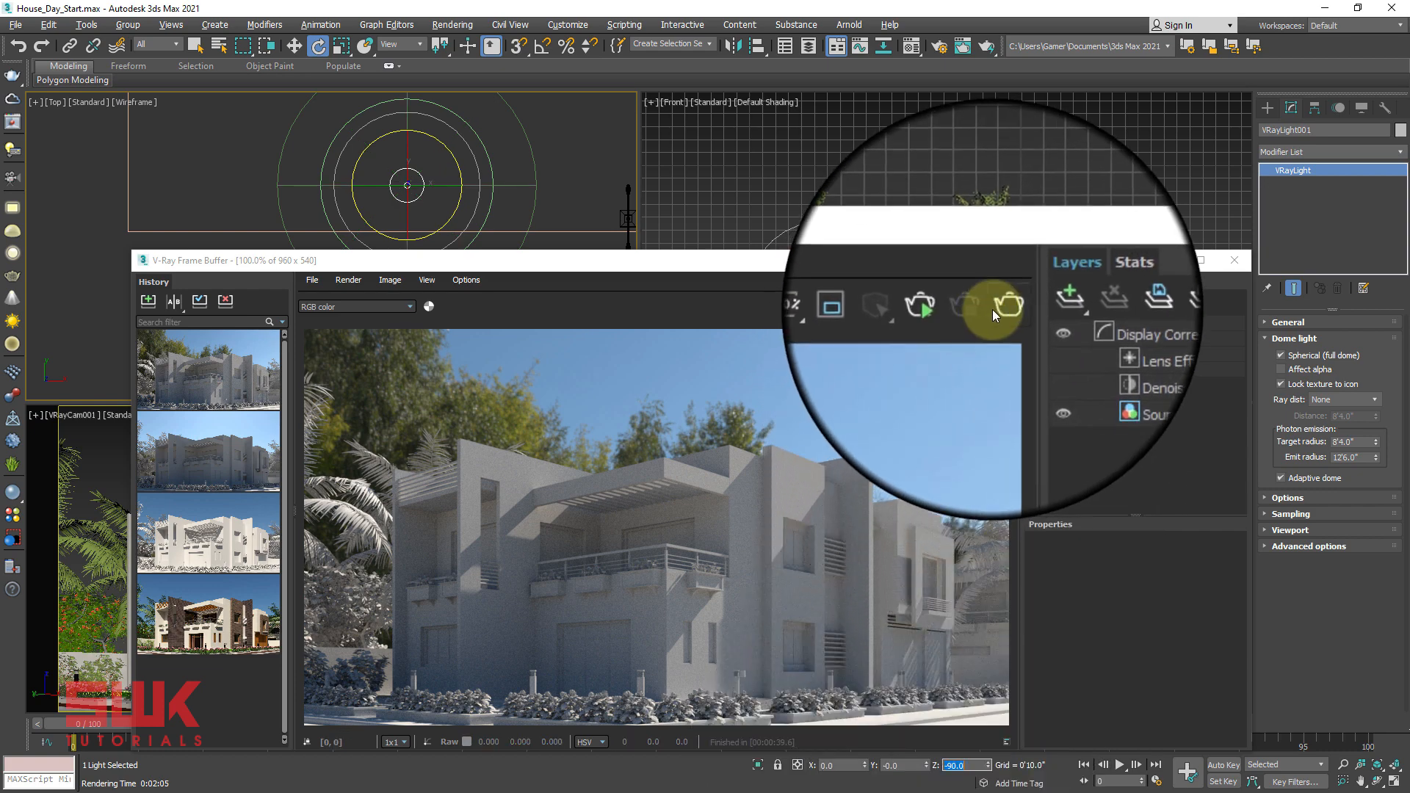
{"action": "left_click", "coordinate": [996, 309]}
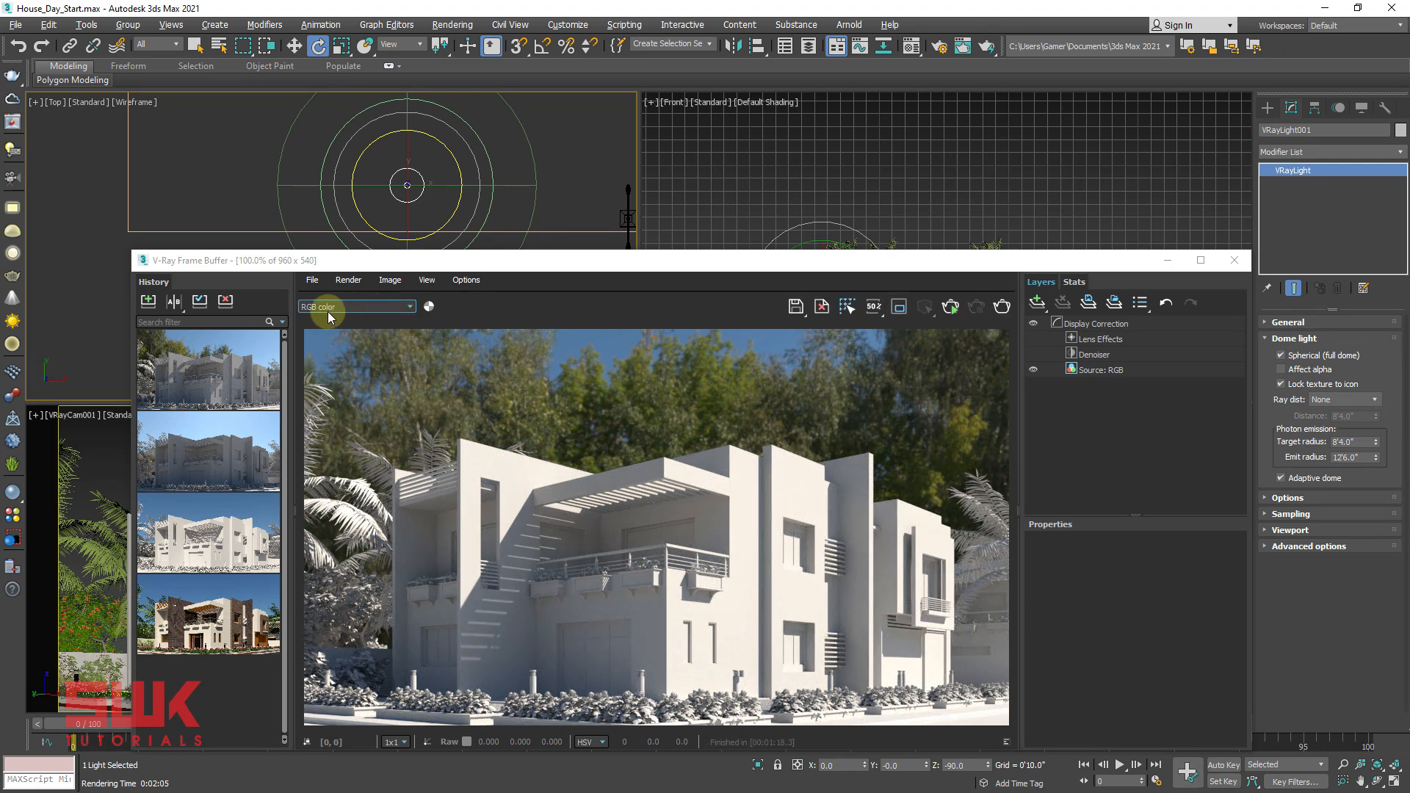
{"action": "left_click", "coordinate": [154, 302]}
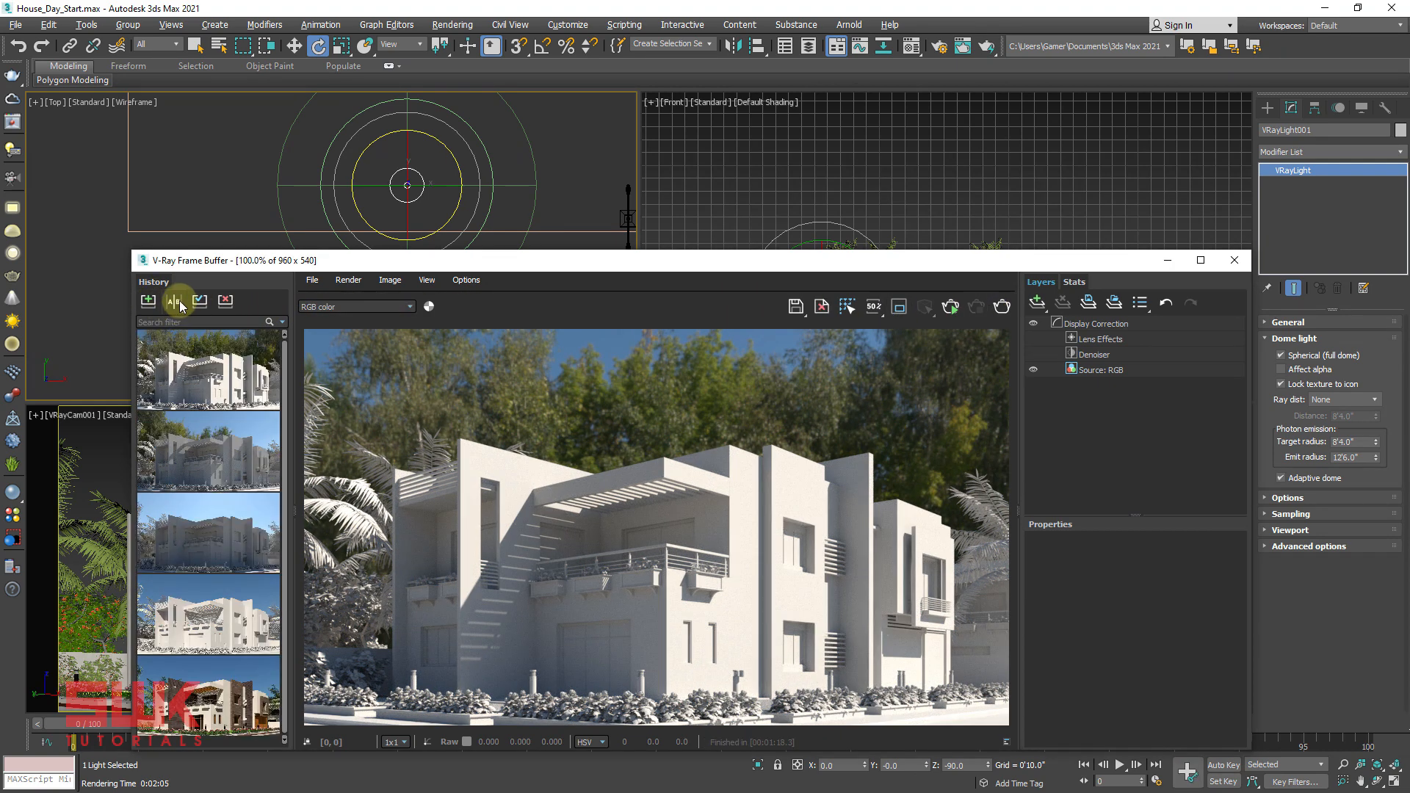
Compare the -45 and -90 degree renders across the full frame with a horizontal A/B split, and close the comparison
{"action": "left_click", "coordinate": [173, 300]}
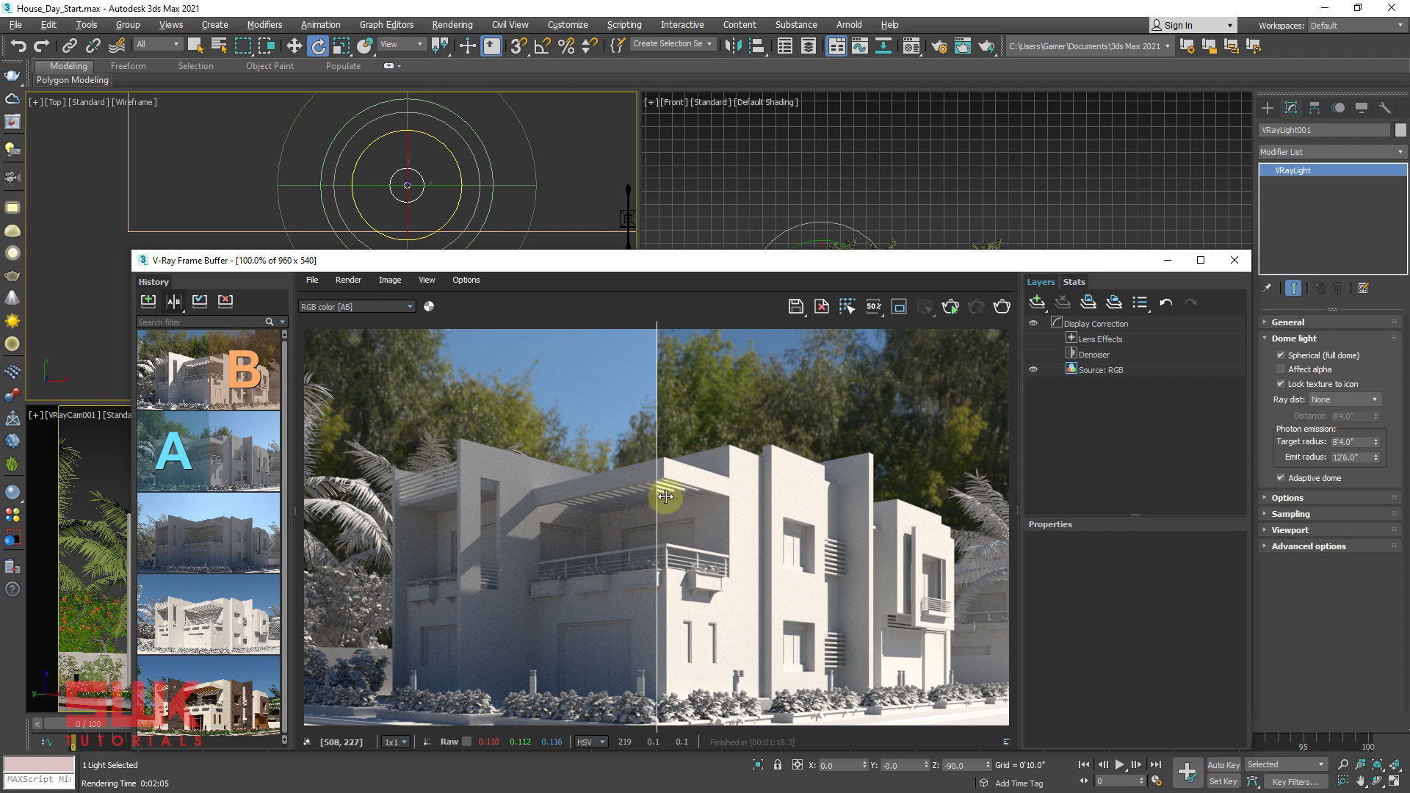
{"action": "left_click_drag", "start_coordinate": [657, 497], "coordinate": [1004, 500]}
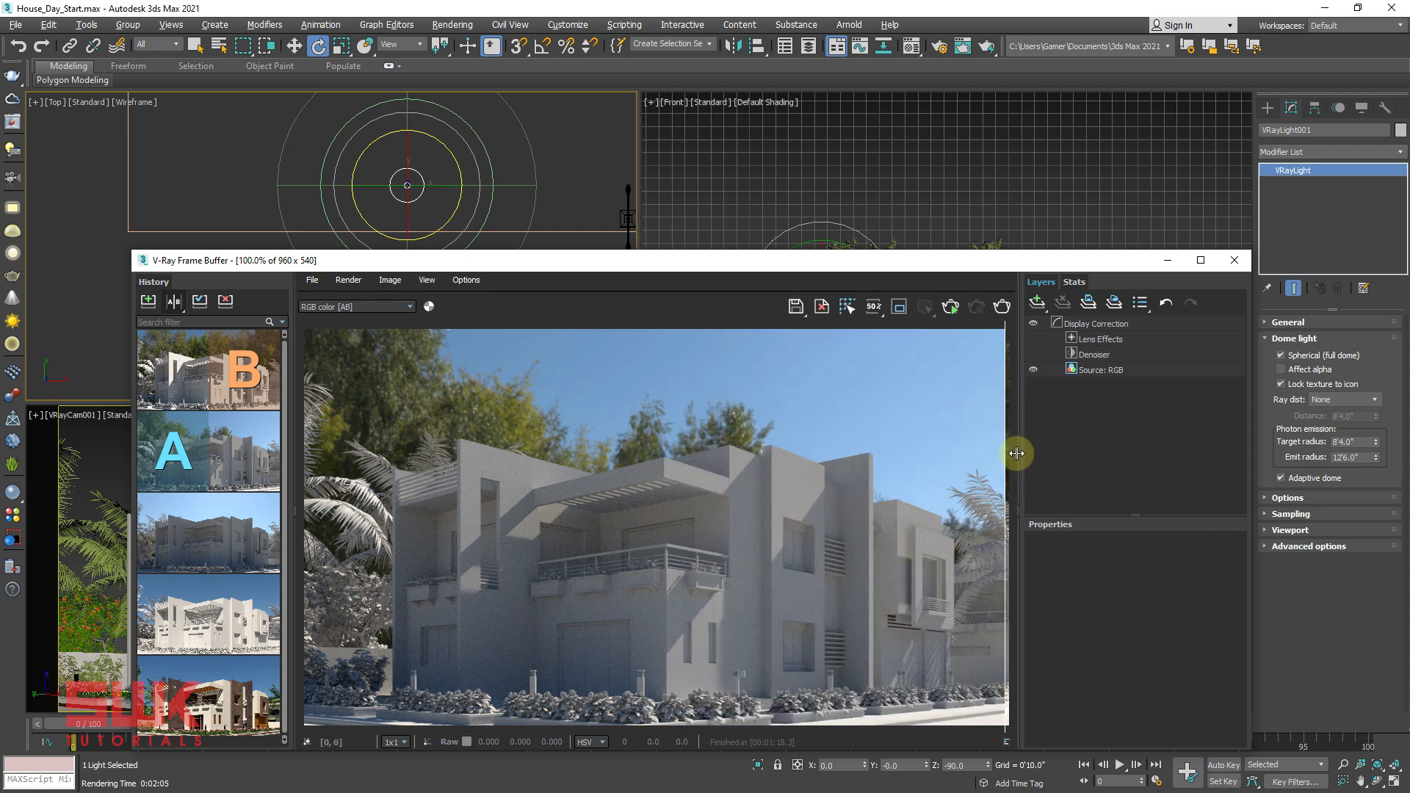
{"action": "left_click_drag", "start_coordinate": [1003, 453], "coordinate": [288, 436]}
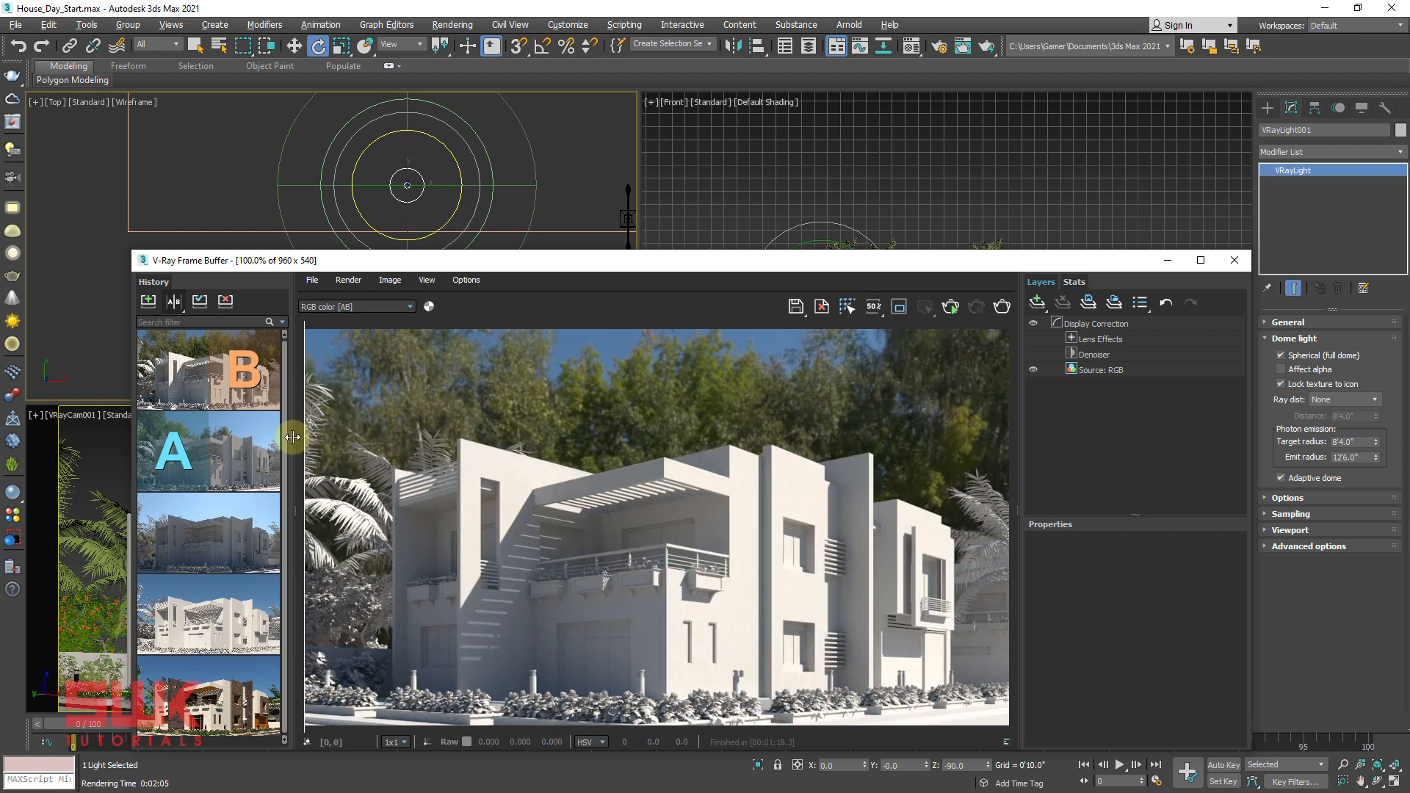
{"action": "left_click", "coordinate": [173, 301]}
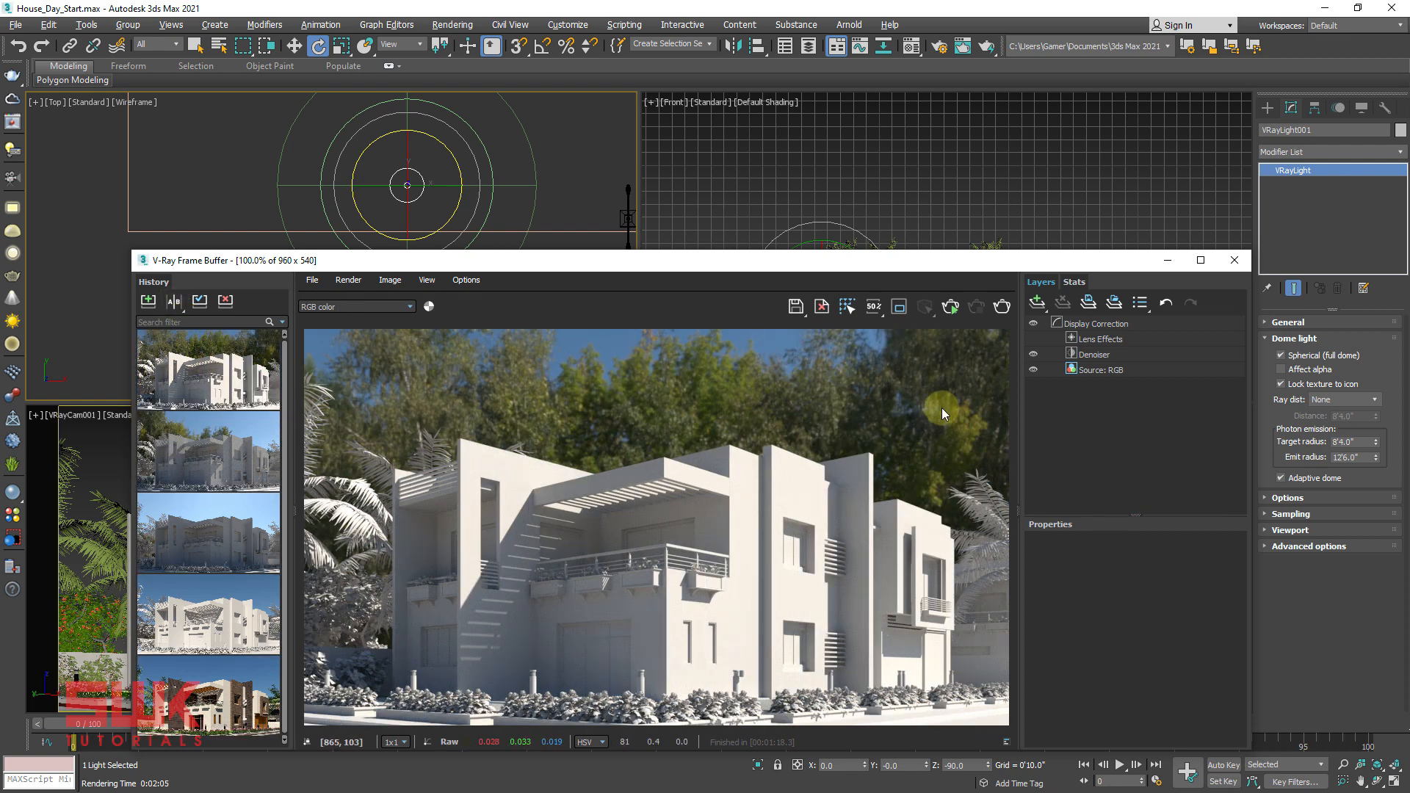
Set the dome light's Z rotation to -180 degrees and render the camera view
{"action": "left_click_drag", "start_coordinate": [974, 766], "coordinate": [917, 765]}
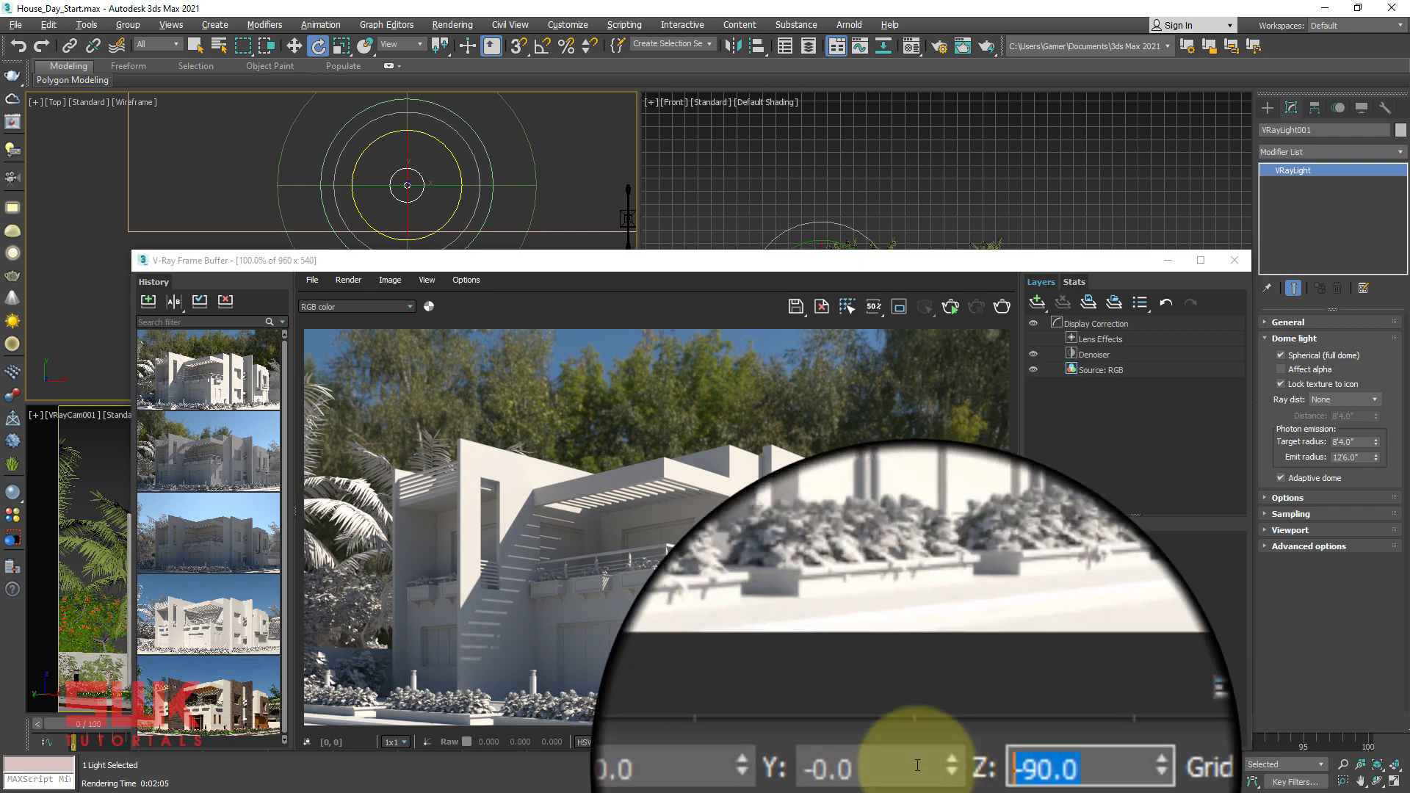
{"action": "type", "text": "180"}
{"action": "key", "text": "Return"}
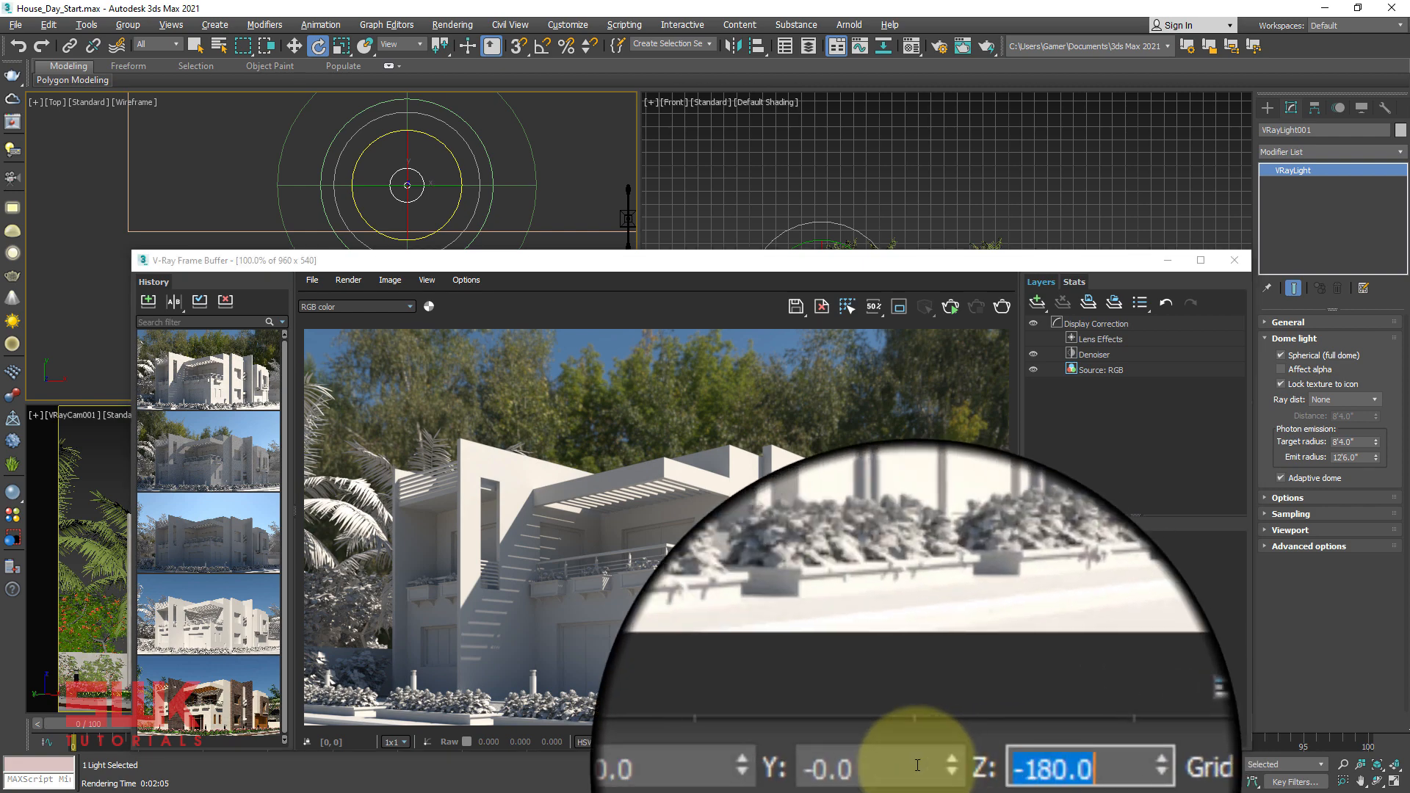
{"action": "left_click", "coordinate": [1002, 306]}
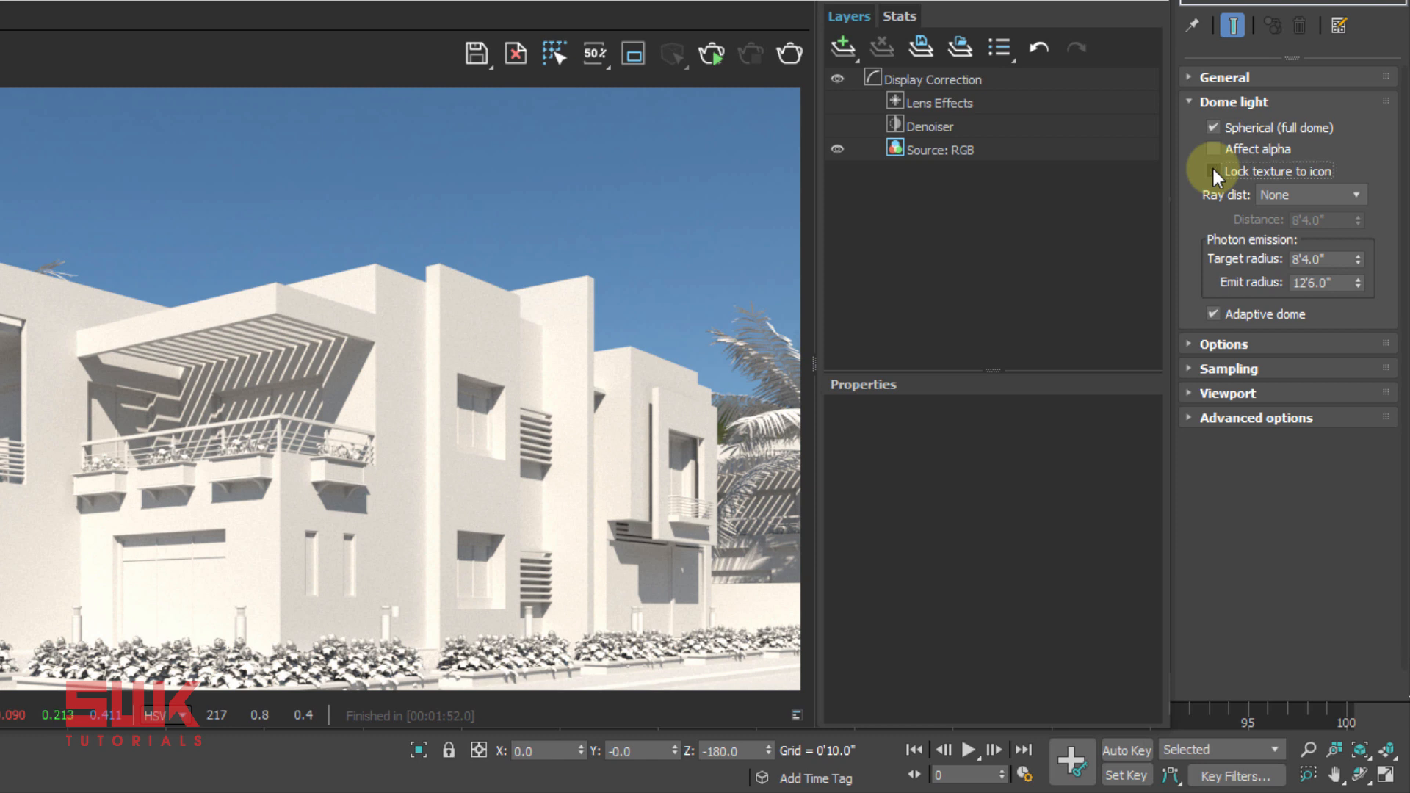
Turn off the dome light's Lock texture to icon option and reset its Z rotation to 0
{"action": "left_click", "coordinate": [1194, 101]}
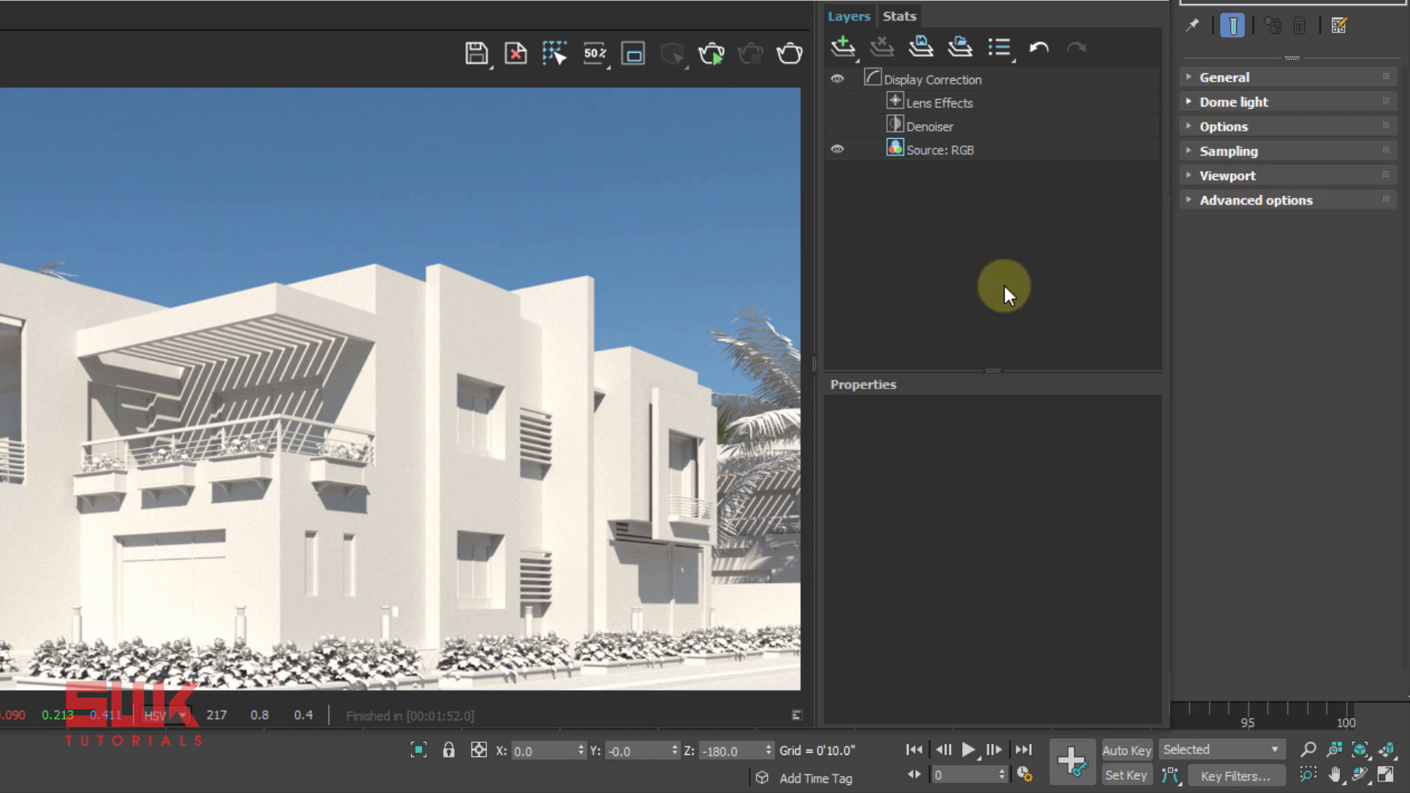
{"action": "right_click", "coordinate": [769, 747]}
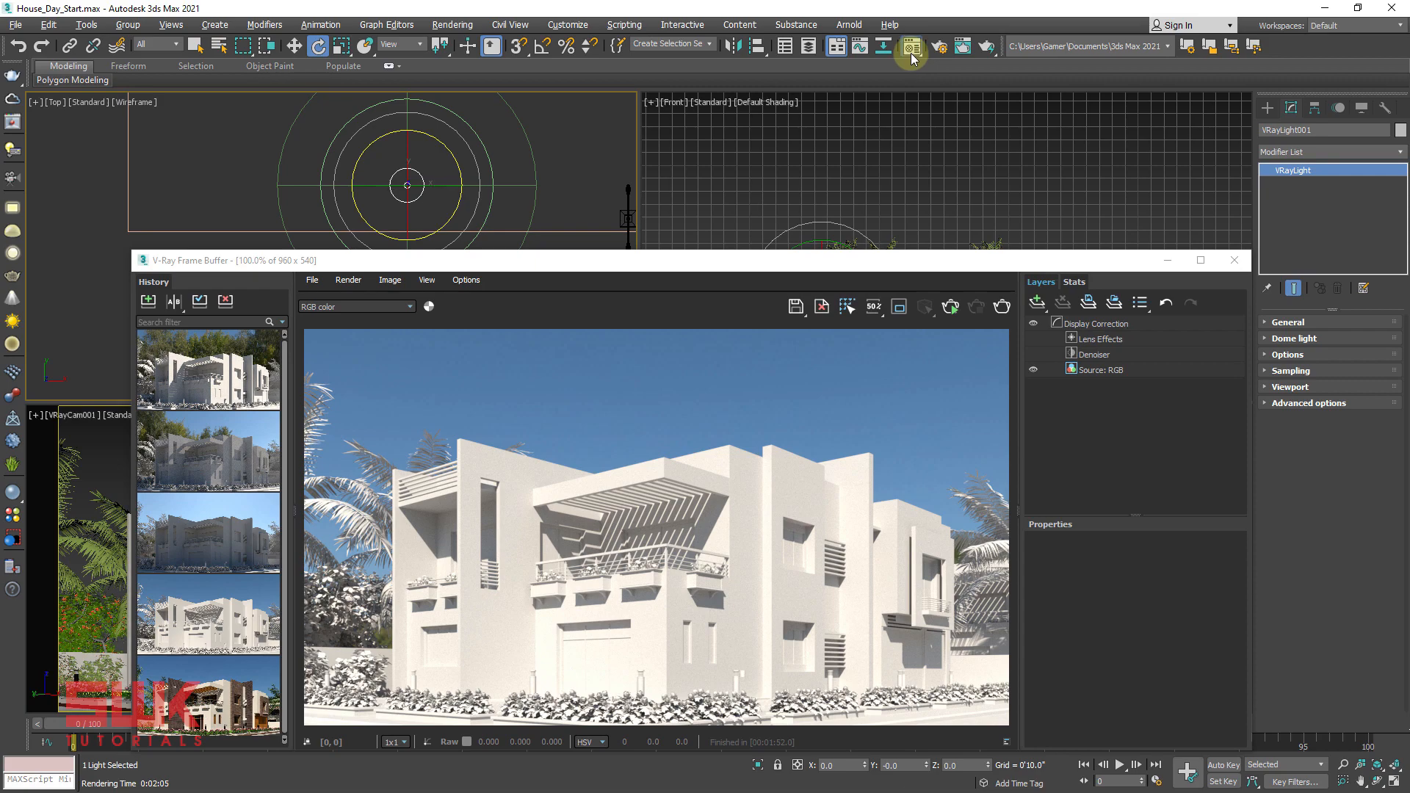
Place the dome light's VRayBitmap texture as an instance in the third sample slot of the Material Editor
{"action": "left_click", "coordinate": [911, 46]}
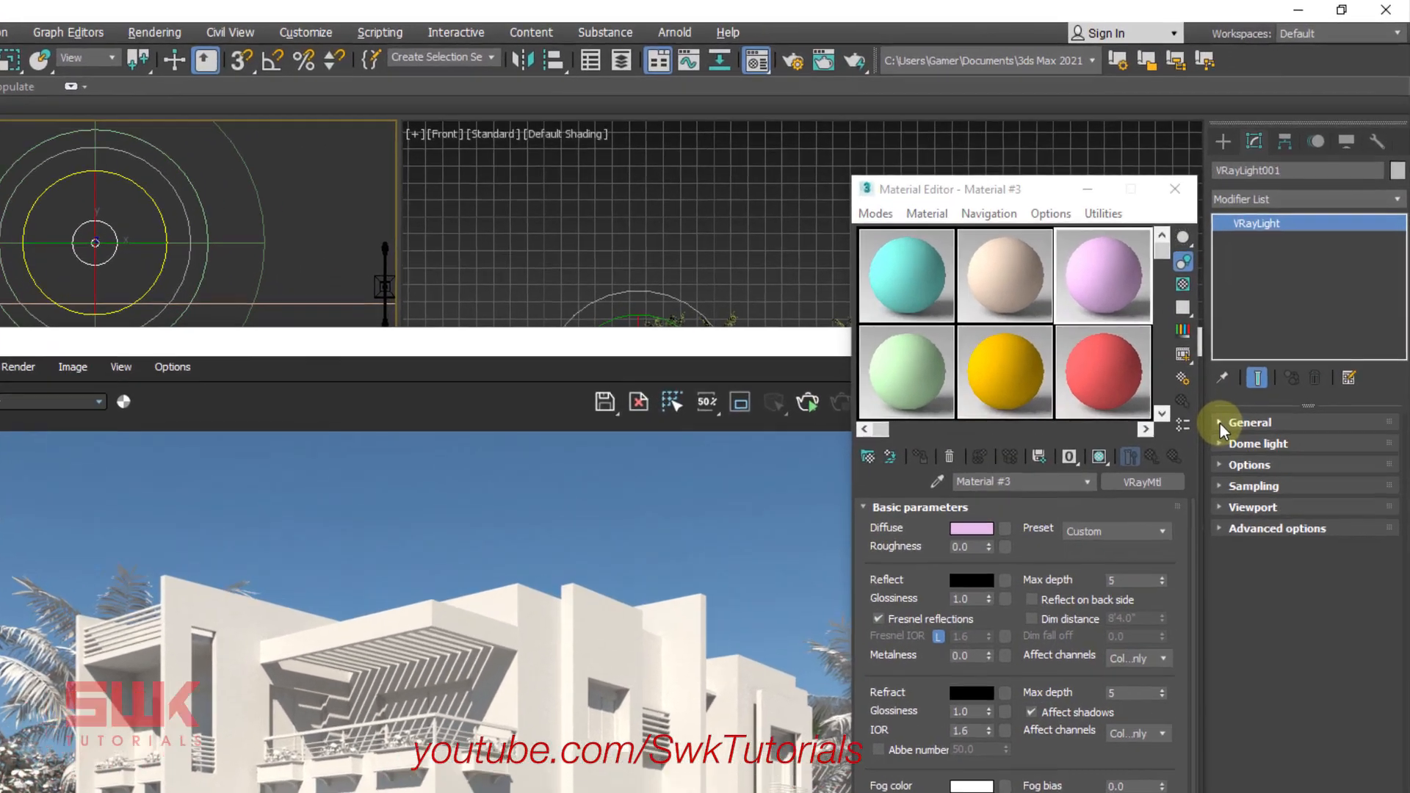
{"action": "left_click", "coordinate": [1263, 332]}
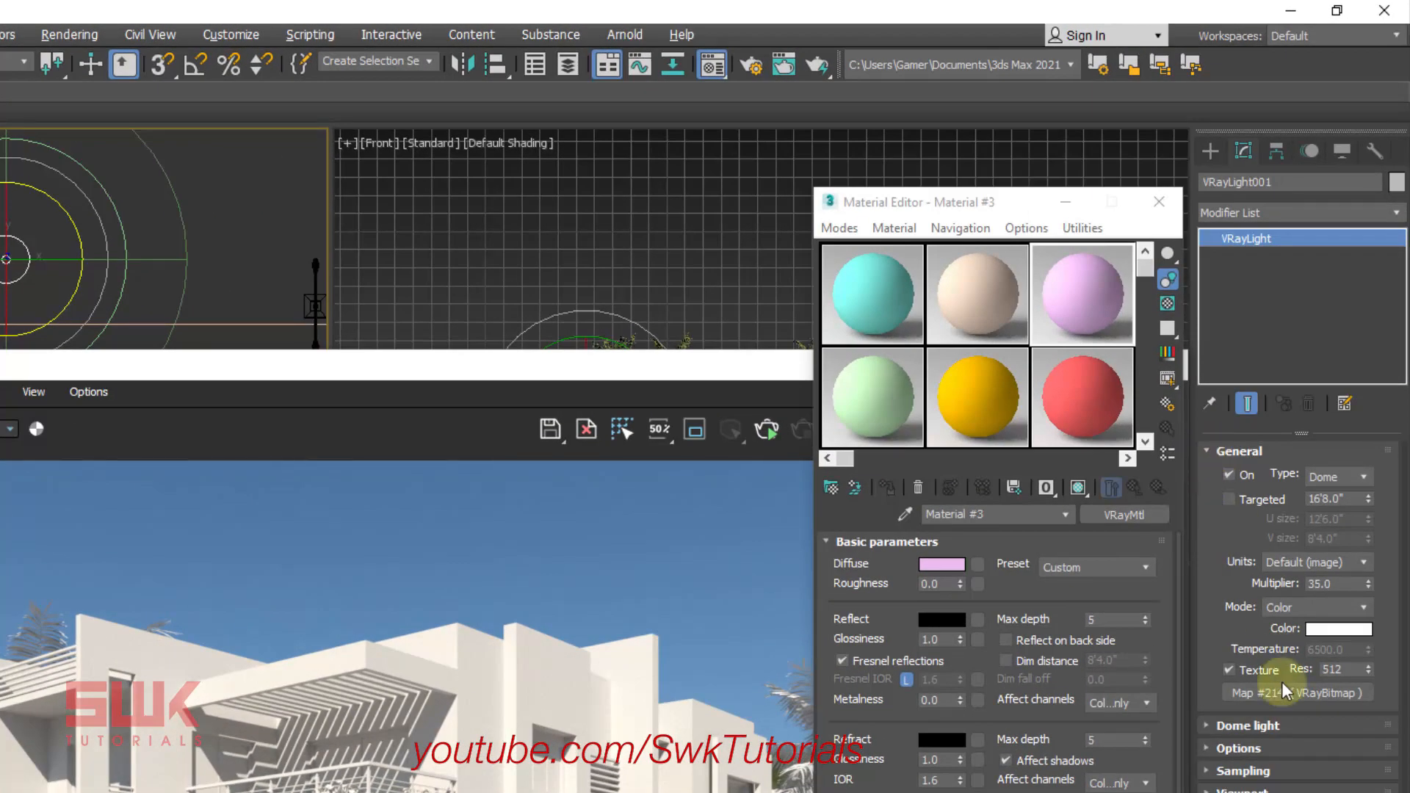
{"action": "left_click_drag", "start_coordinate": [1272, 694], "coordinate": [1063, 298]}
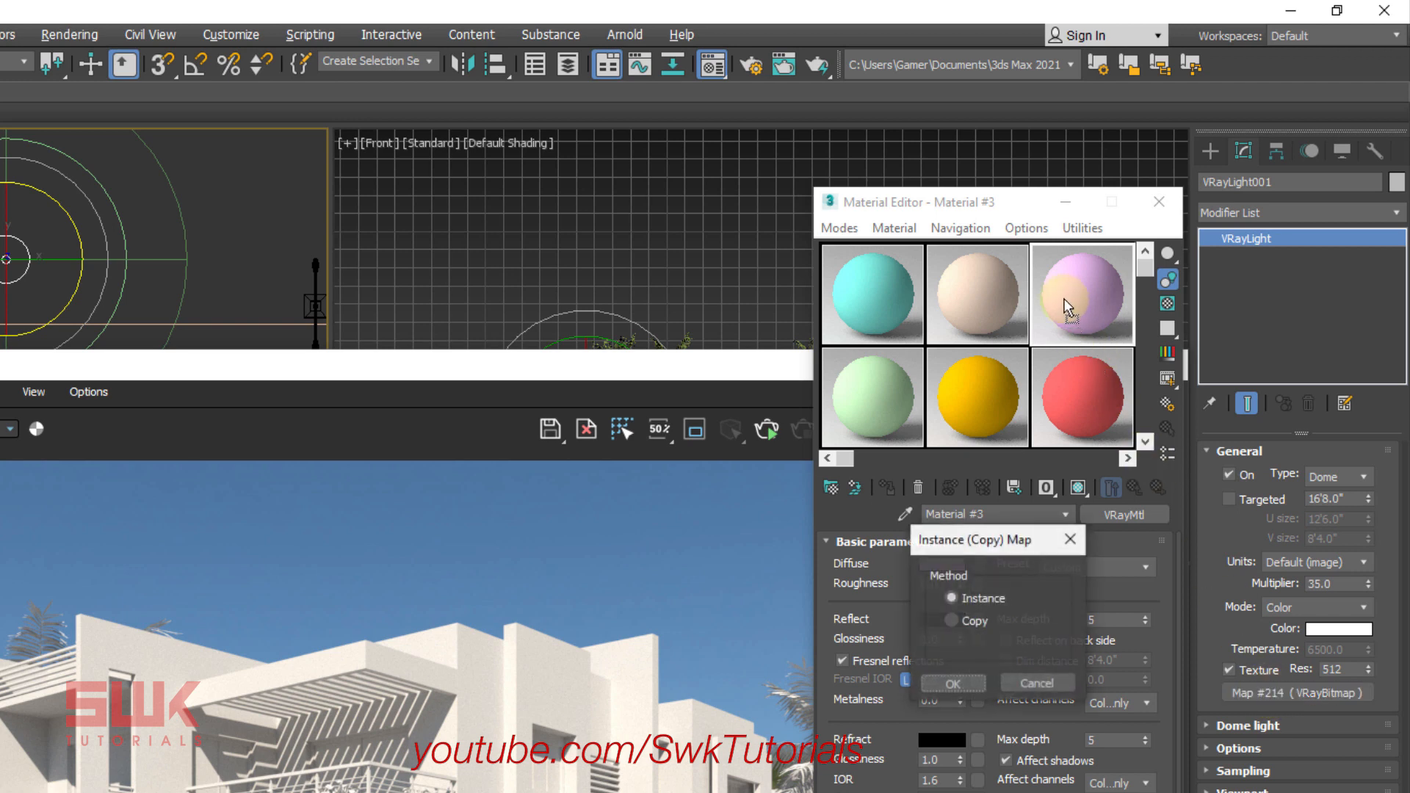
{"action": "left_click", "coordinate": [943, 684]}
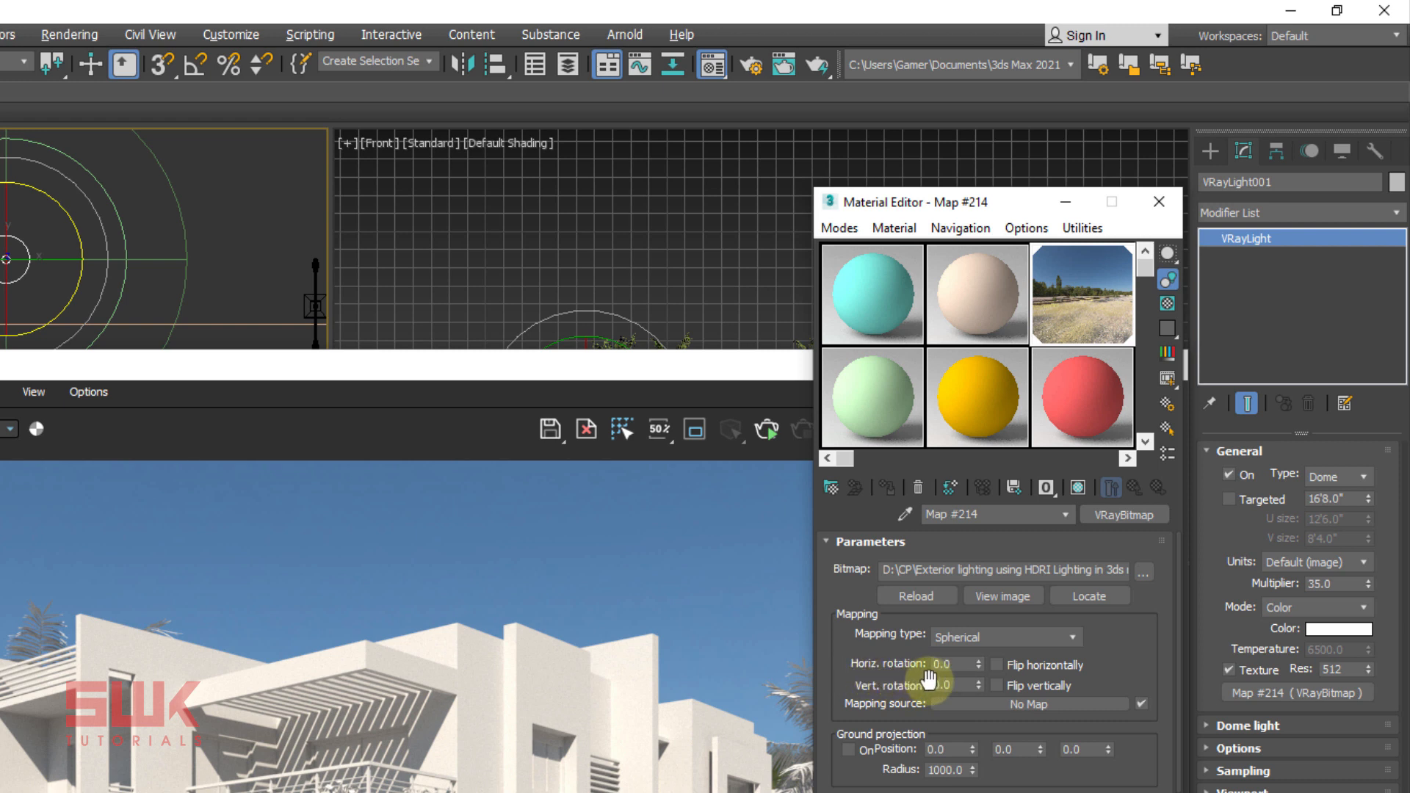
{"action": "left_click_drag", "start_coordinate": [950, 208], "coordinate": [986, 215]}
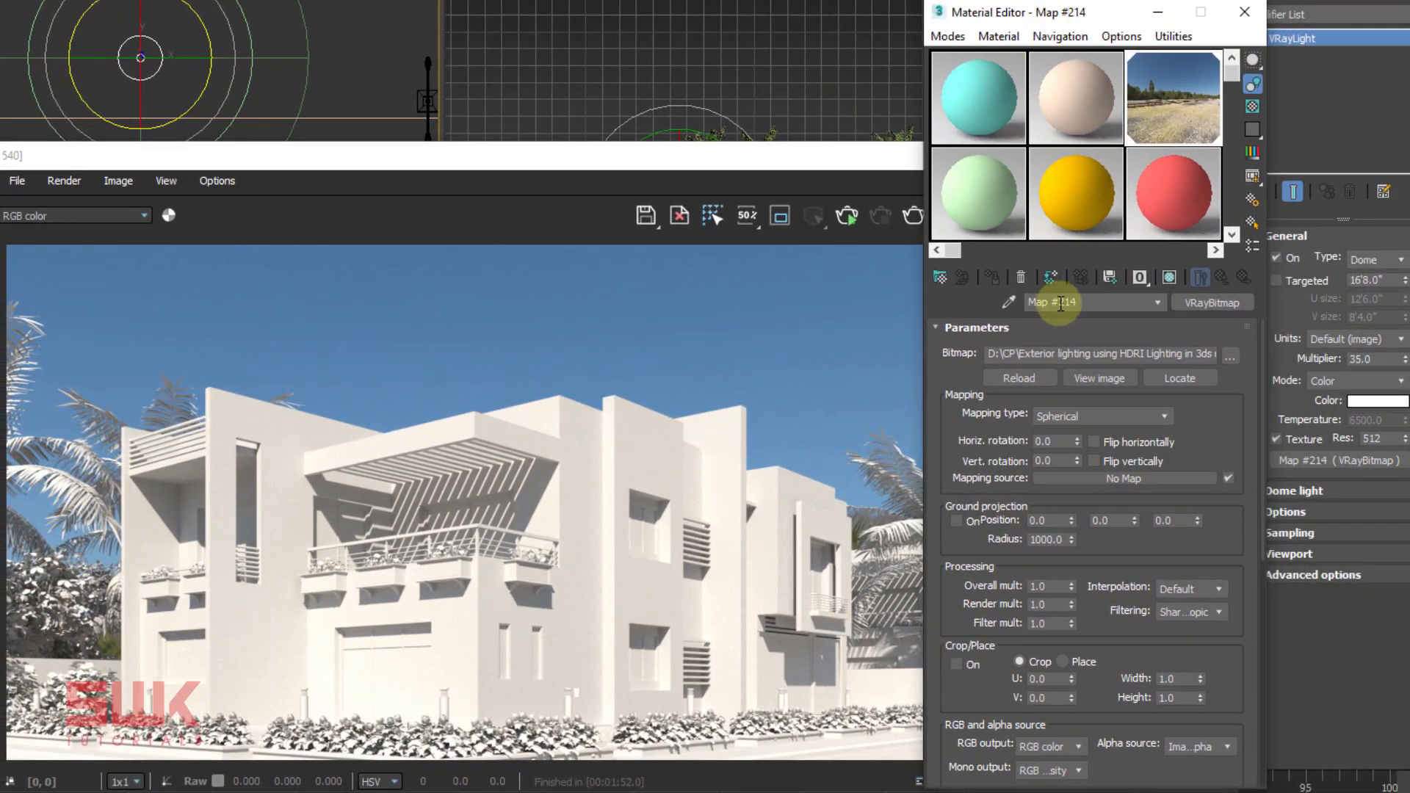
Start an interactive render and set the HDRI map's horizontal rotation to 45
{"action": "left_click", "coordinate": [1066, 439]}
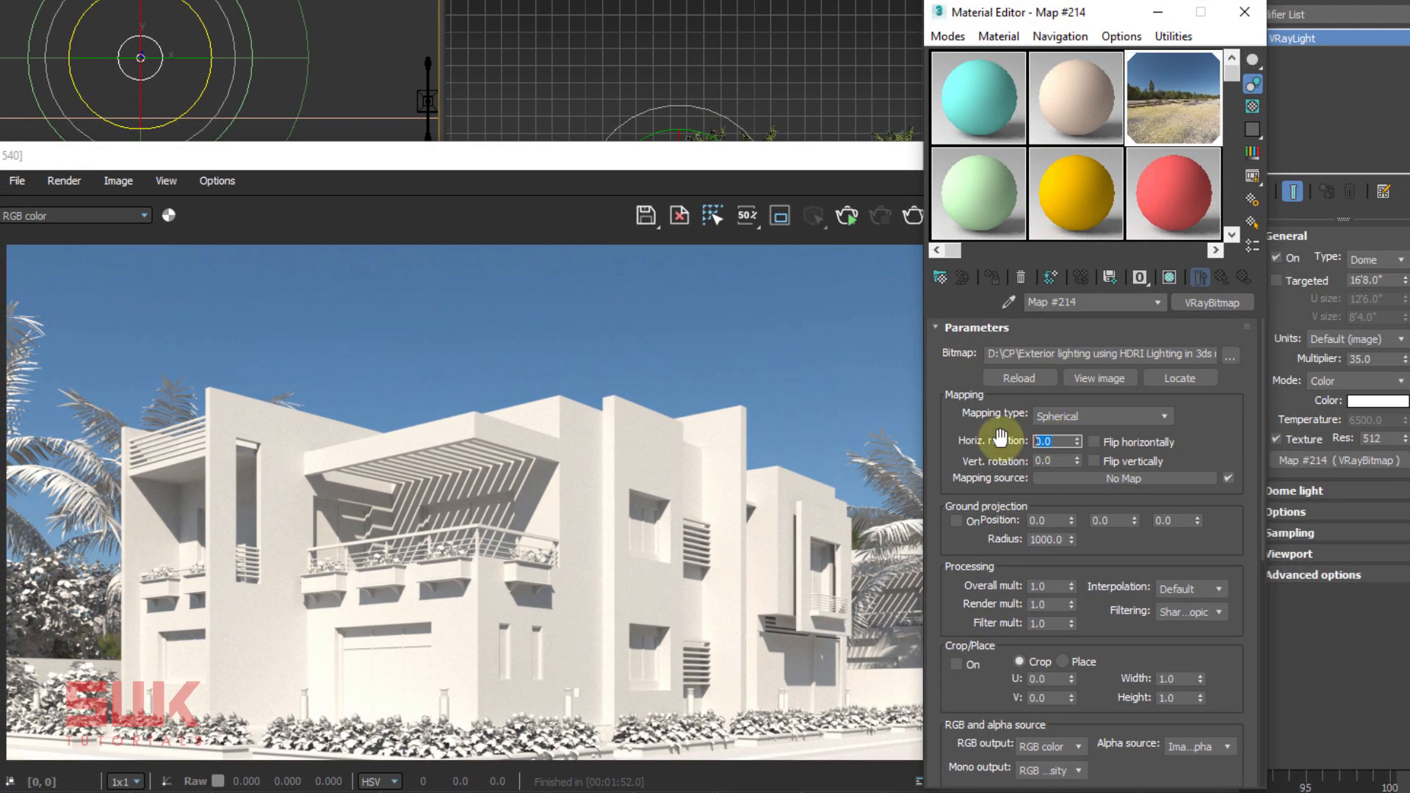
{"action": "left_click", "coordinate": [851, 219]}
{"action": "left_click", "coordinate": [1074, 15]}
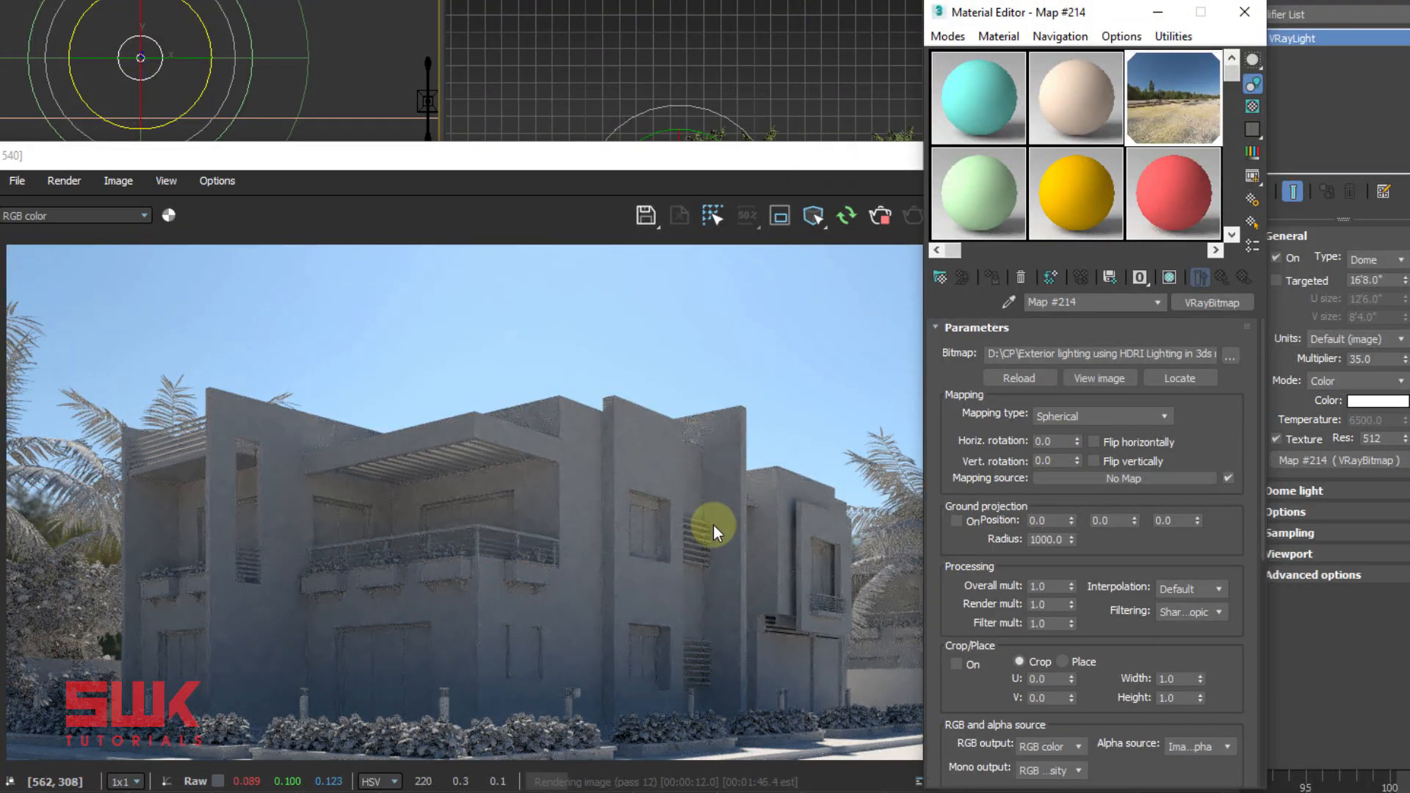
{"action": "double_click", "coordinate": [1057, 441]}
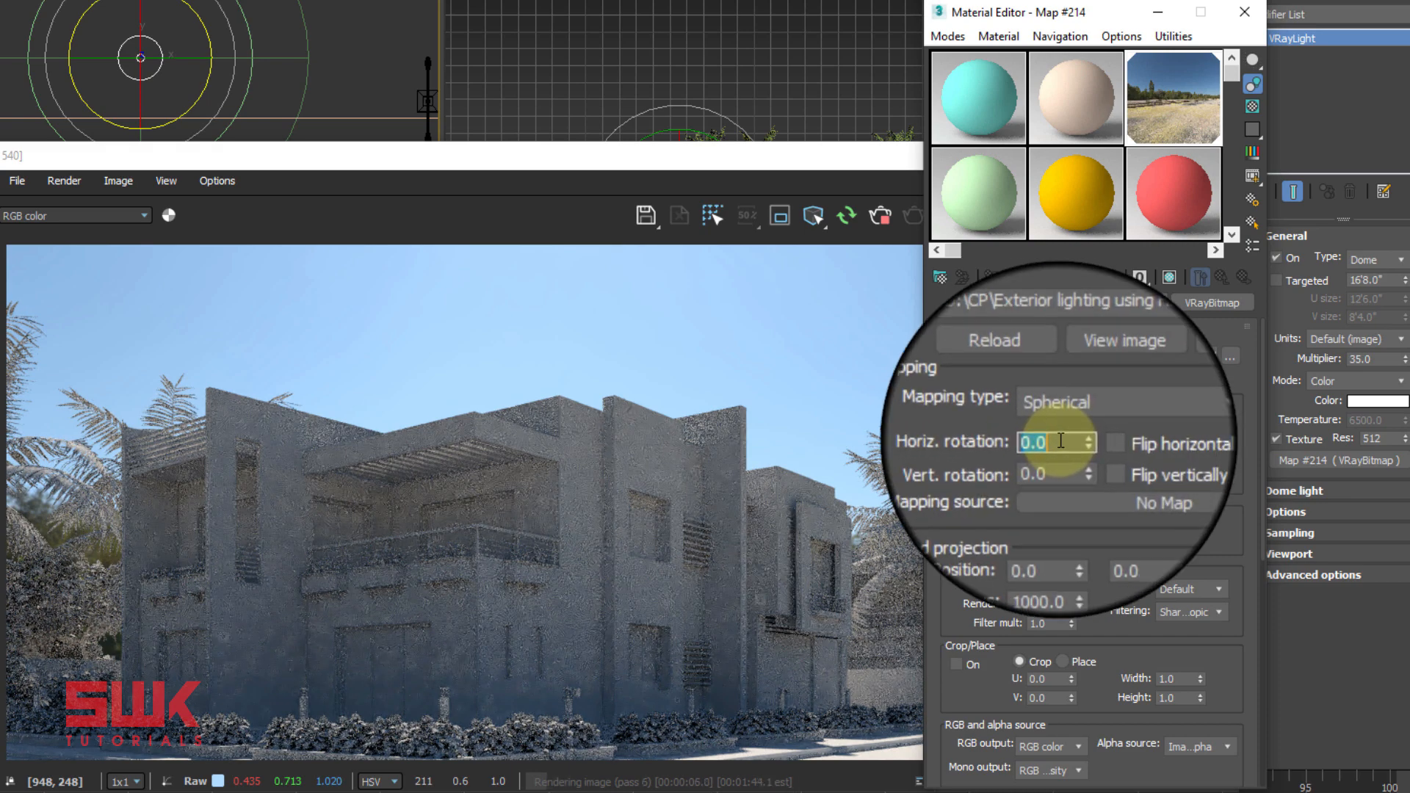
{"action": "type", "text": "45"}
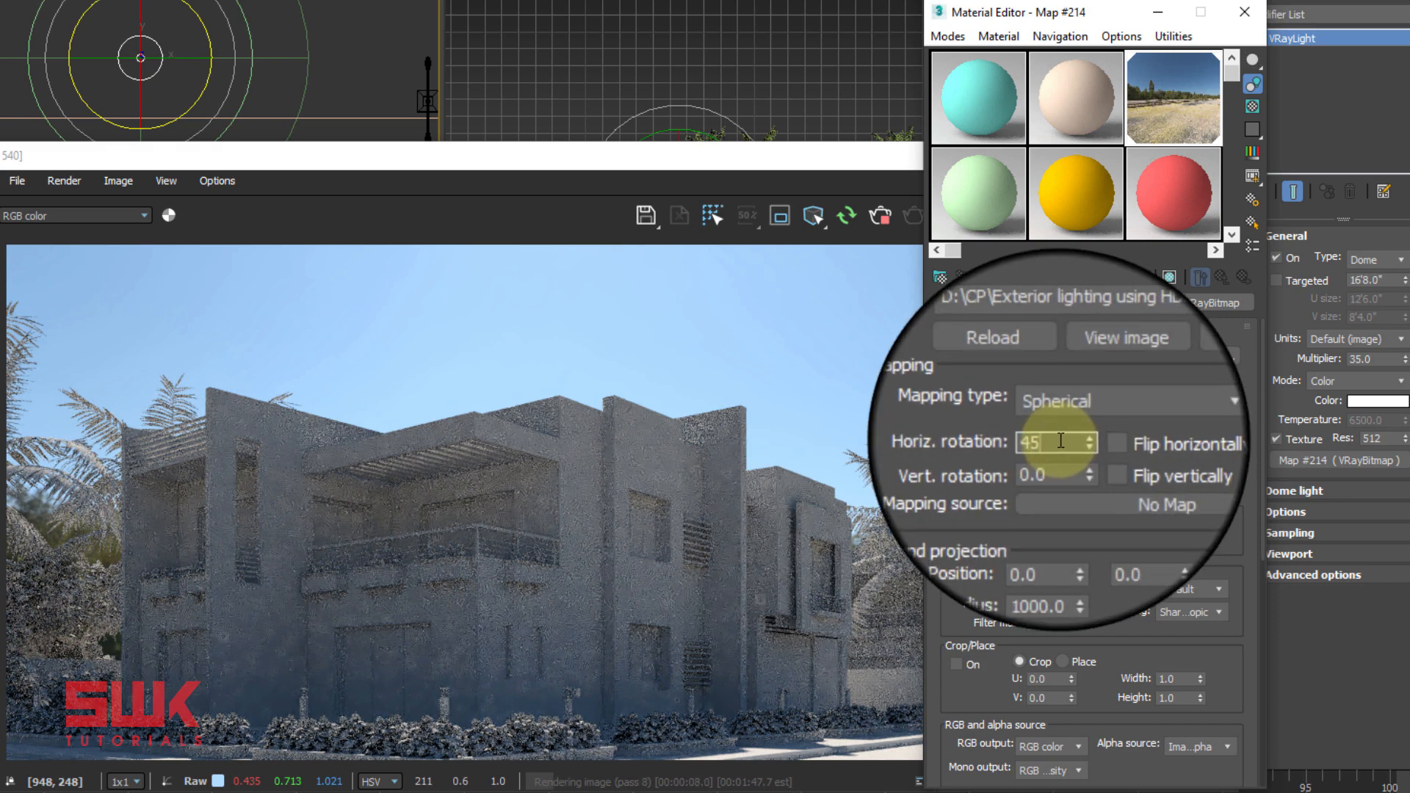
{"action": "key", "text": "Return"}
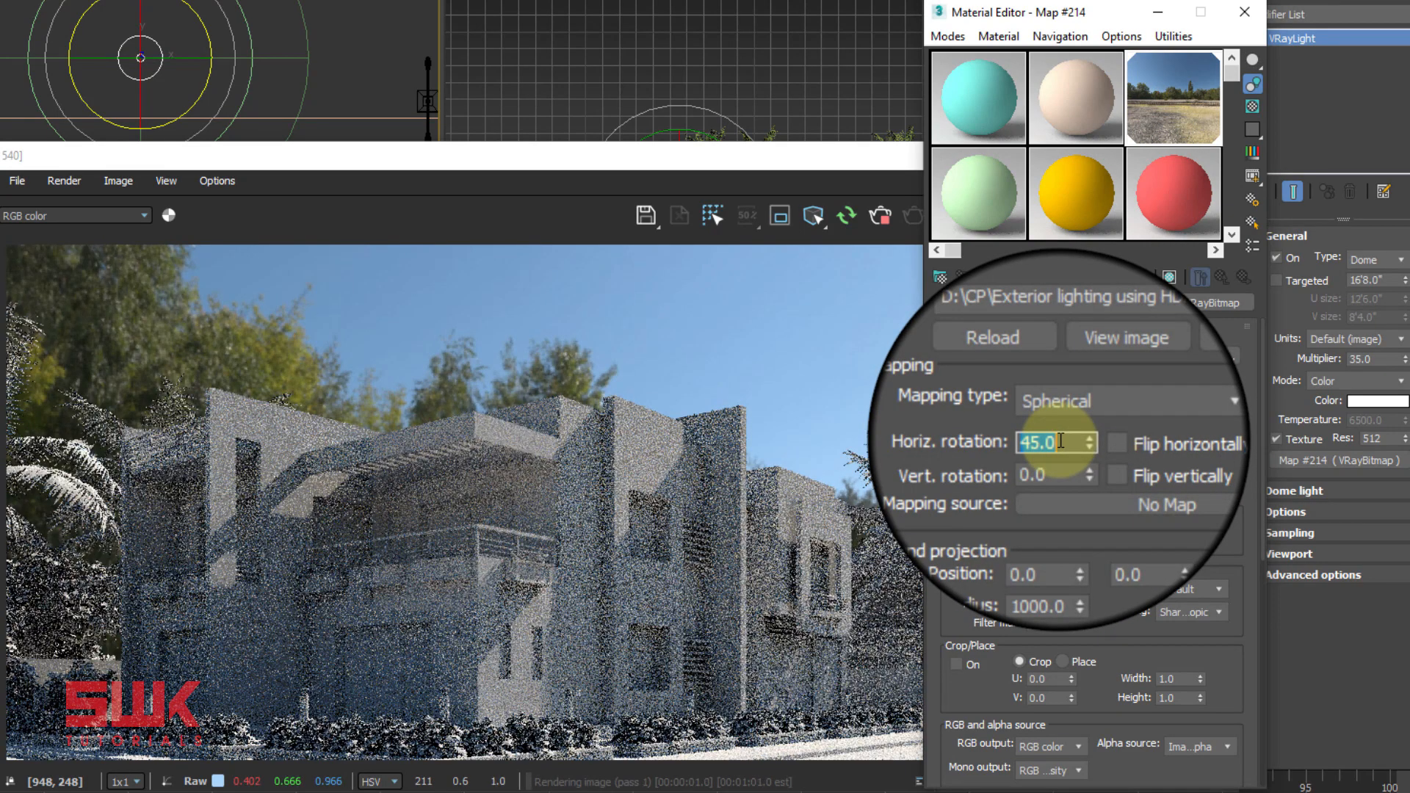
Try a horizontal rotation of 90 on the HDRI map during the interactive render, and set it to 180
{"action": "type", "text": "90"}
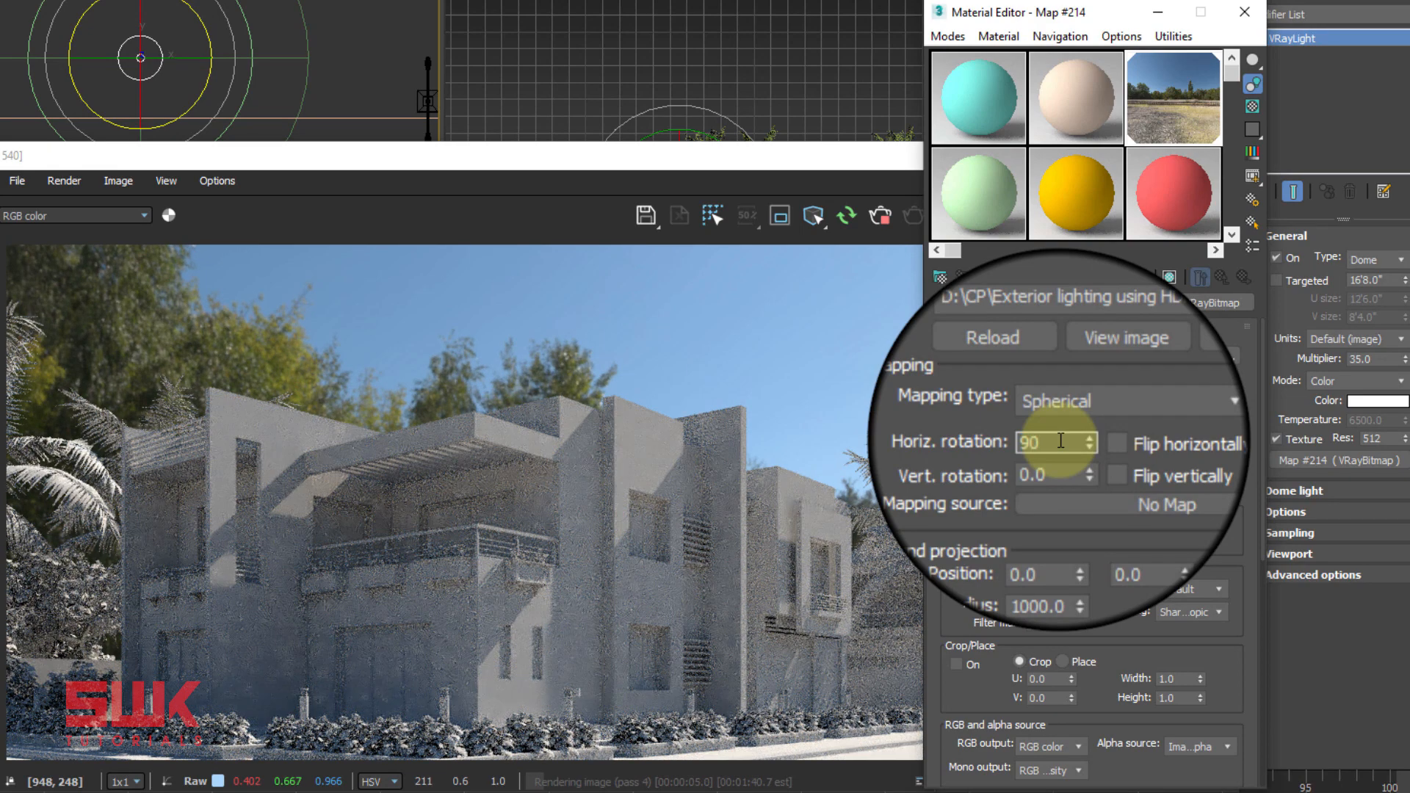
{"action": "key", "text": "Return"}
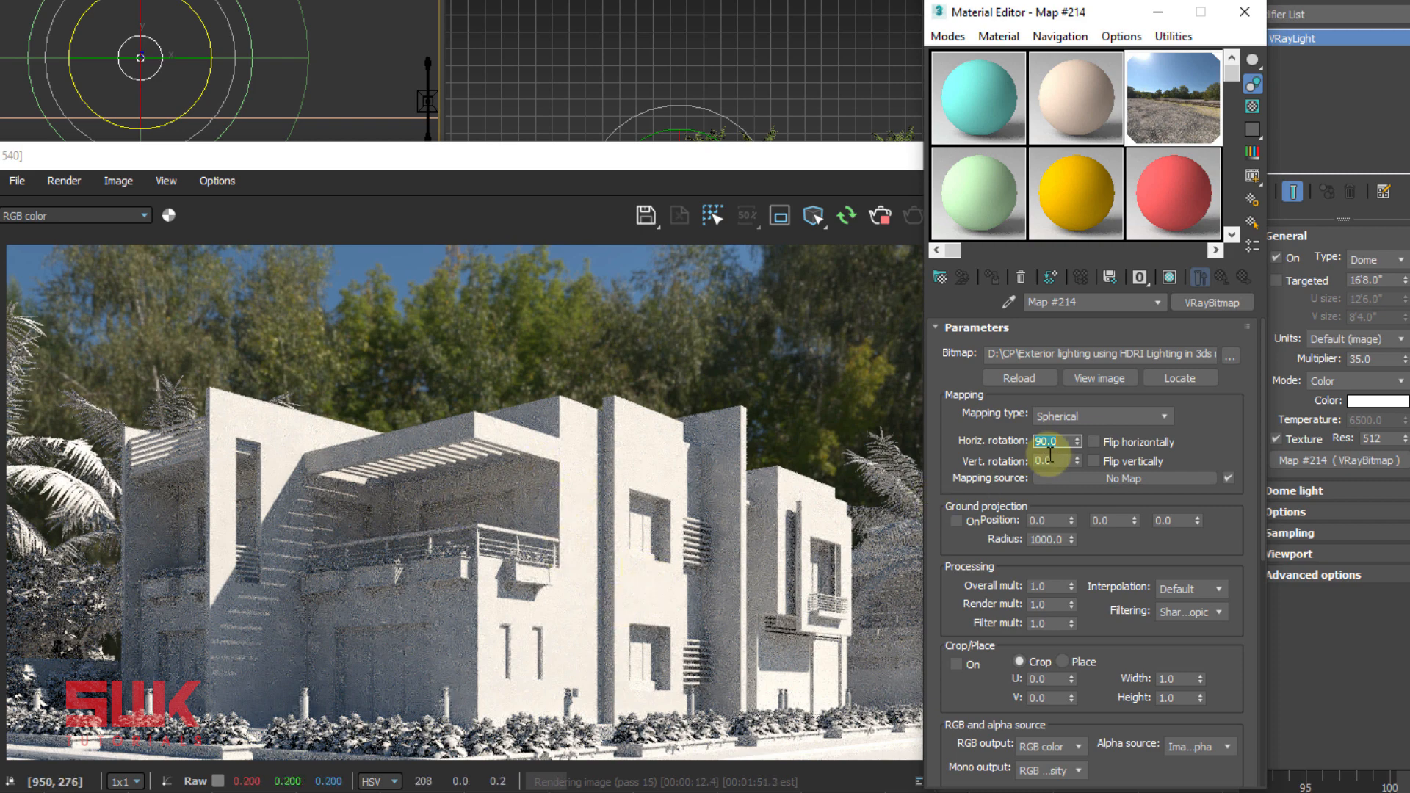
{"action": "type", "text": "180"}
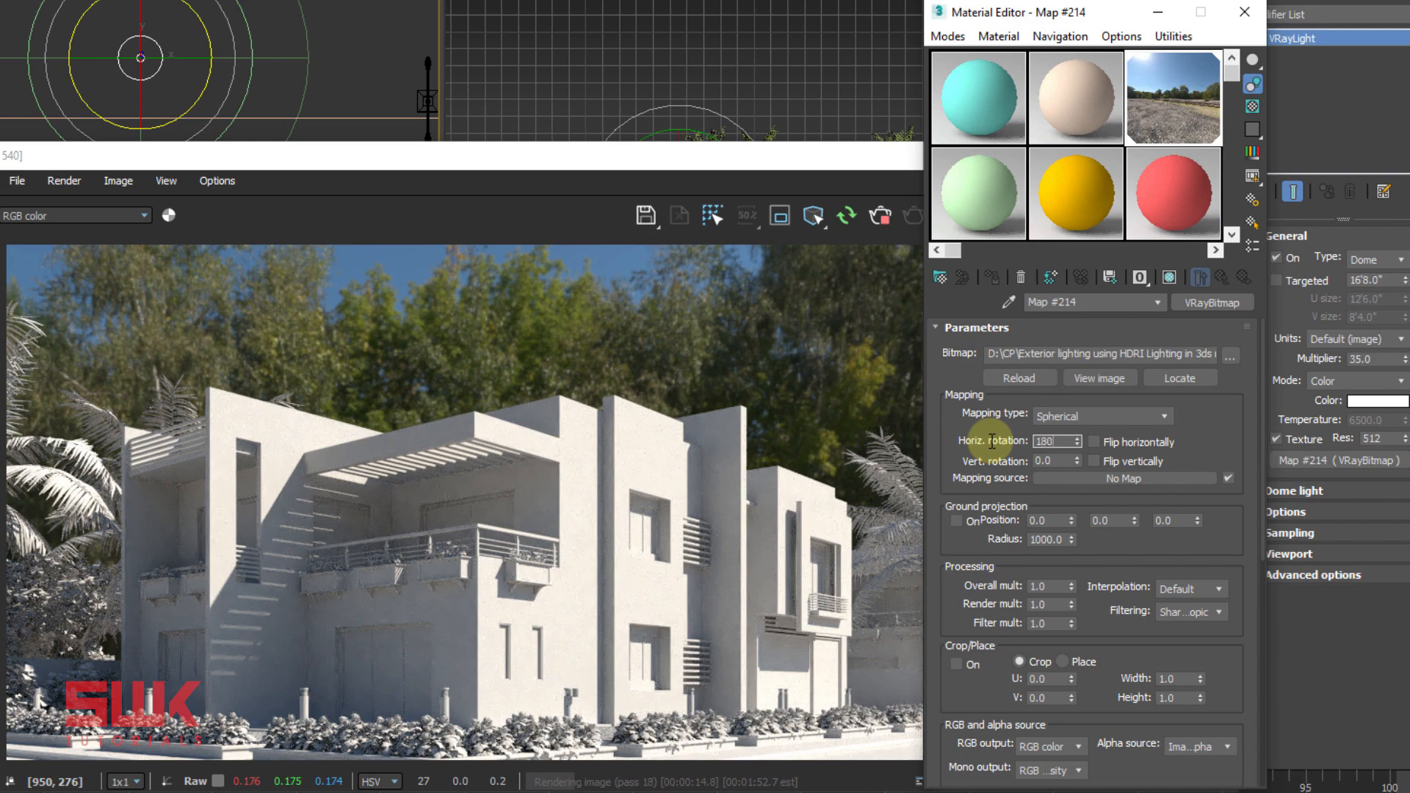
{"action": "key", "text": "Return"}
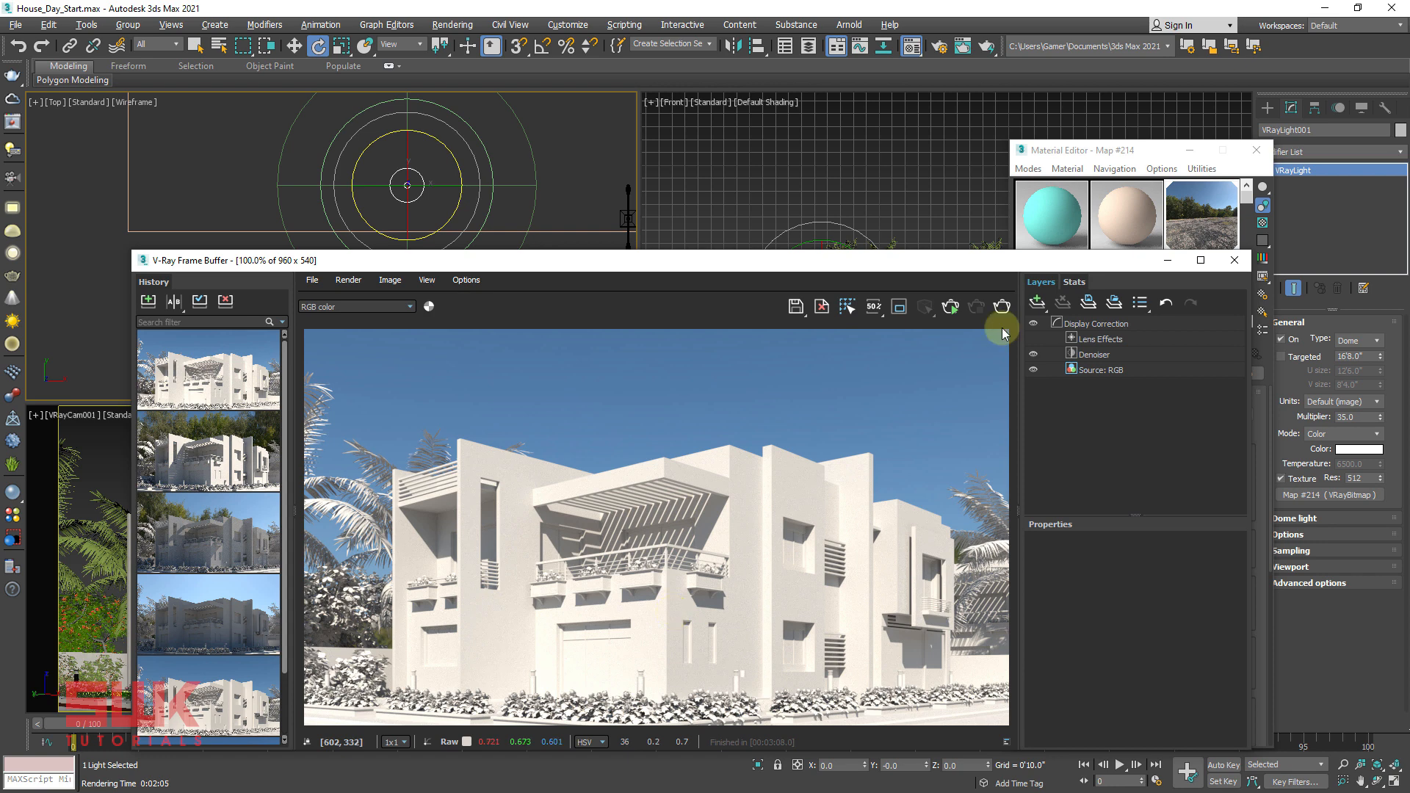
{"action": "left_click", "coordinate": [1076, 153]}
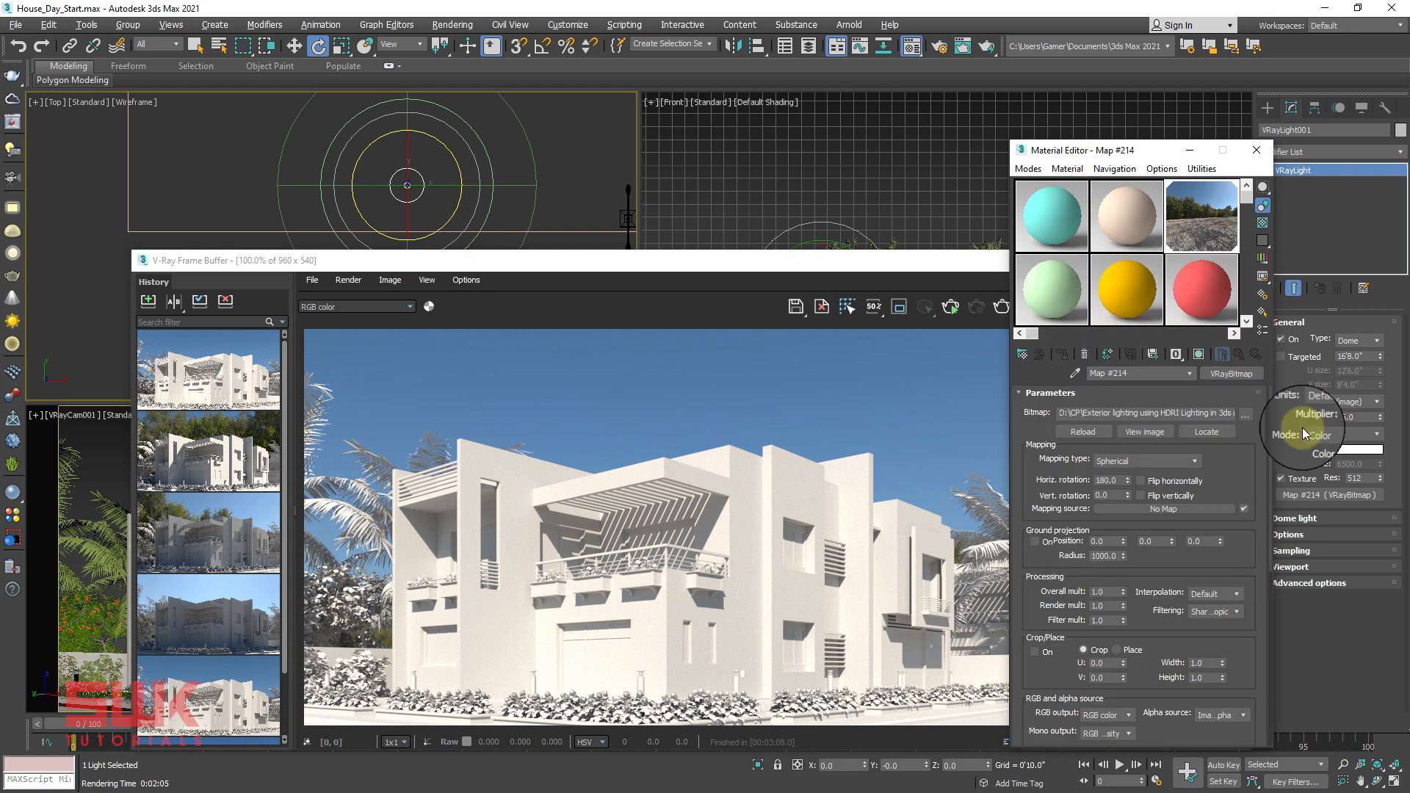
Inspect the dome light's Multiplier and the HDRI map's Overall mult and Render mult settings that control brightness
{"action": "left_click", "coordinate": [1357, 417]}
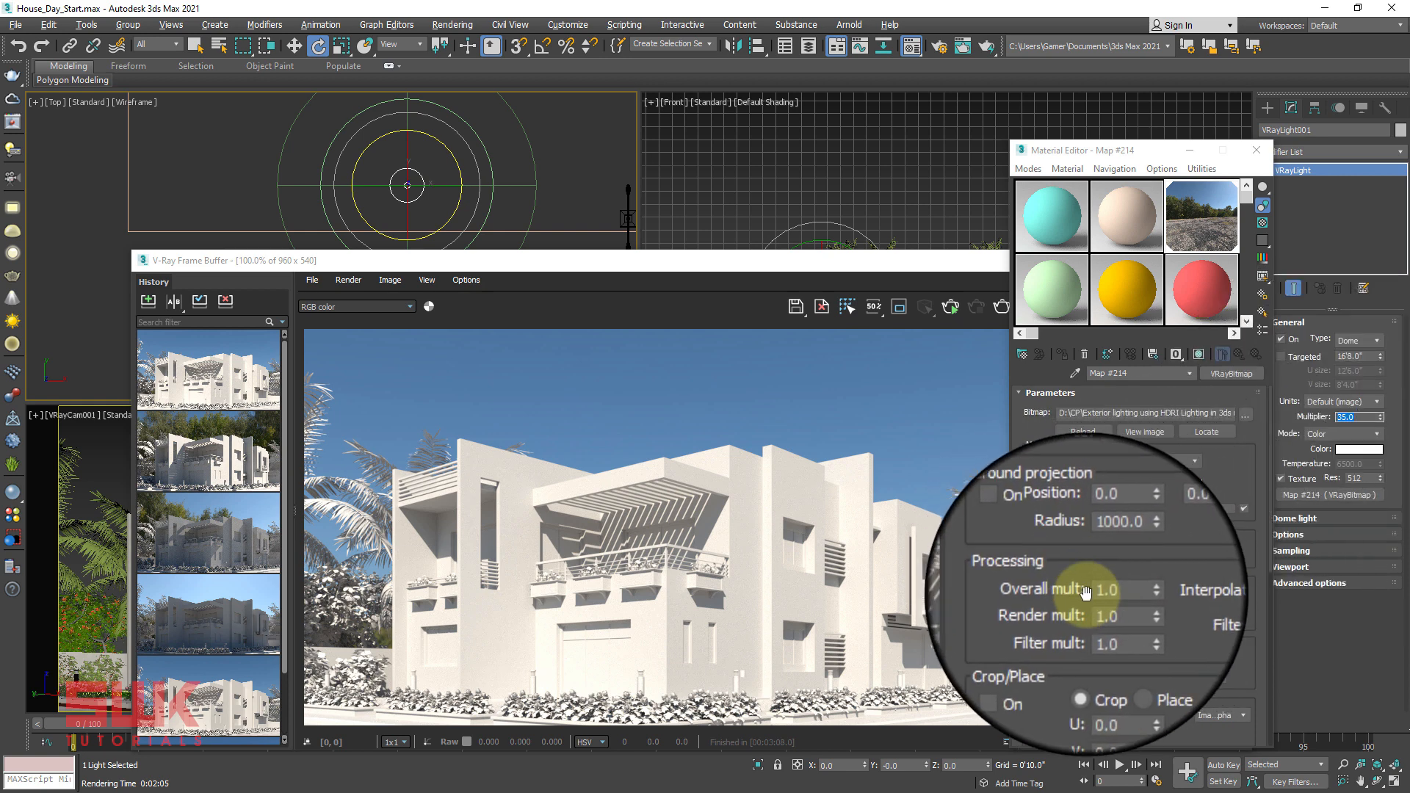
{"action": "left_click", "coordinate": [1112, 590]}
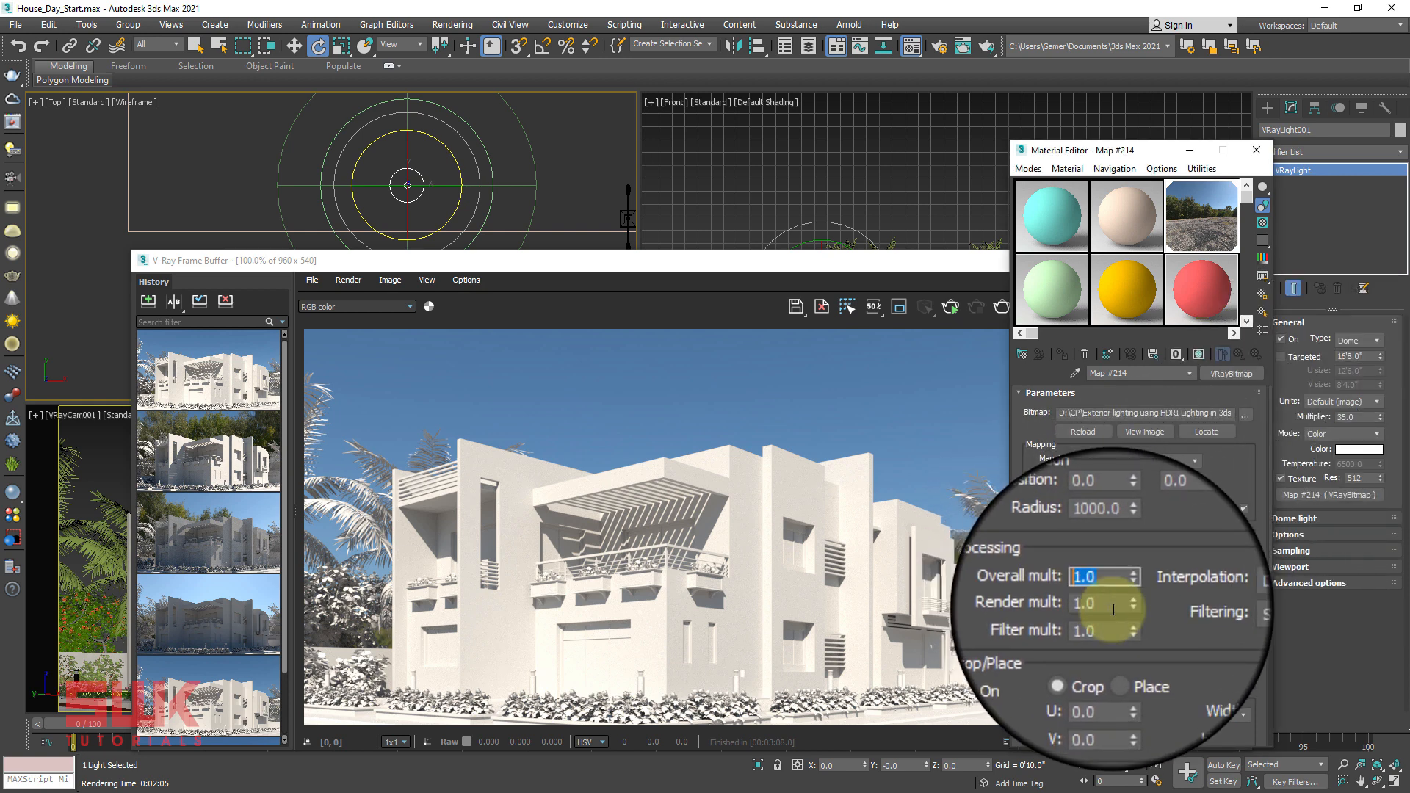
{"action": "left_click", "coordinate": [1109, 606]}
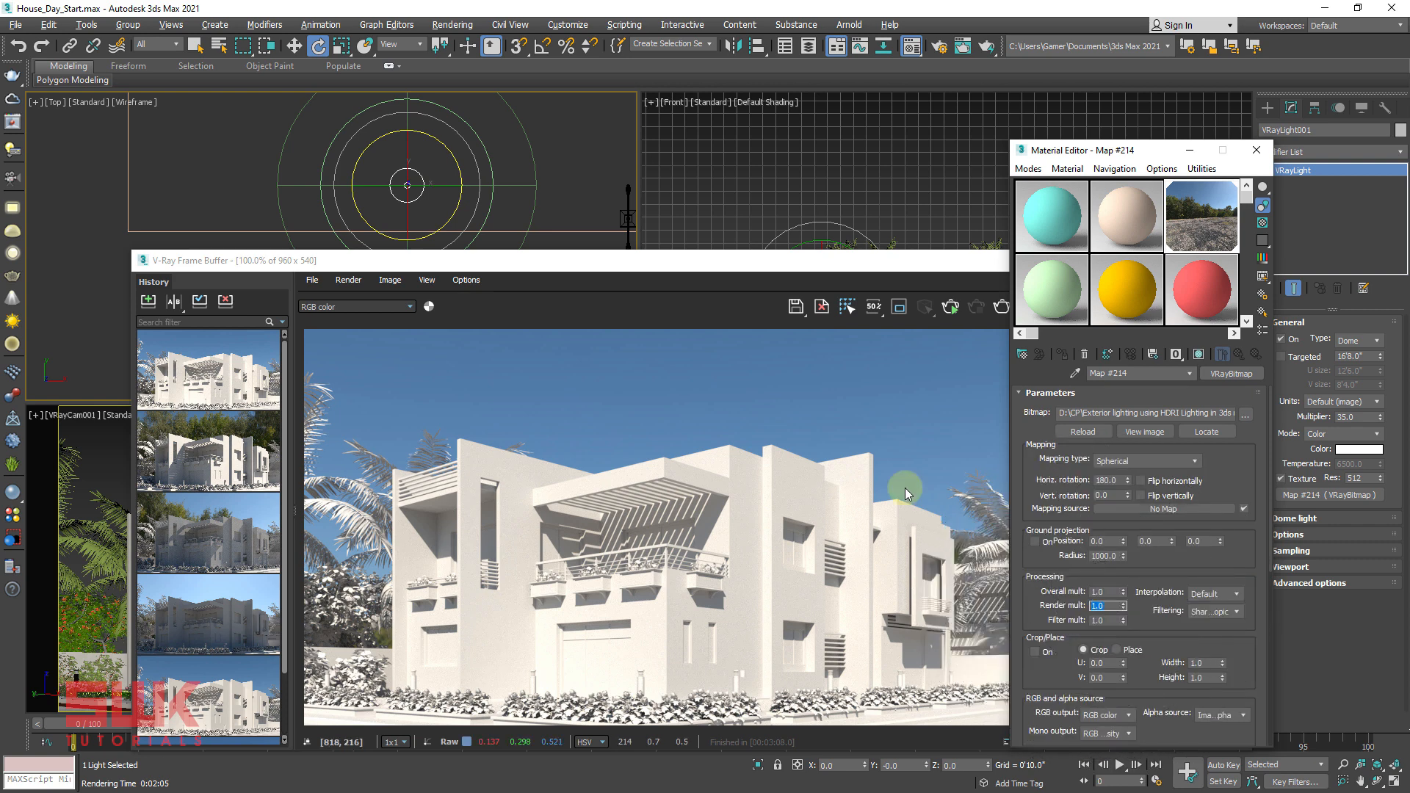
{"action": "left_click", "coordinate": [1343, 417]}
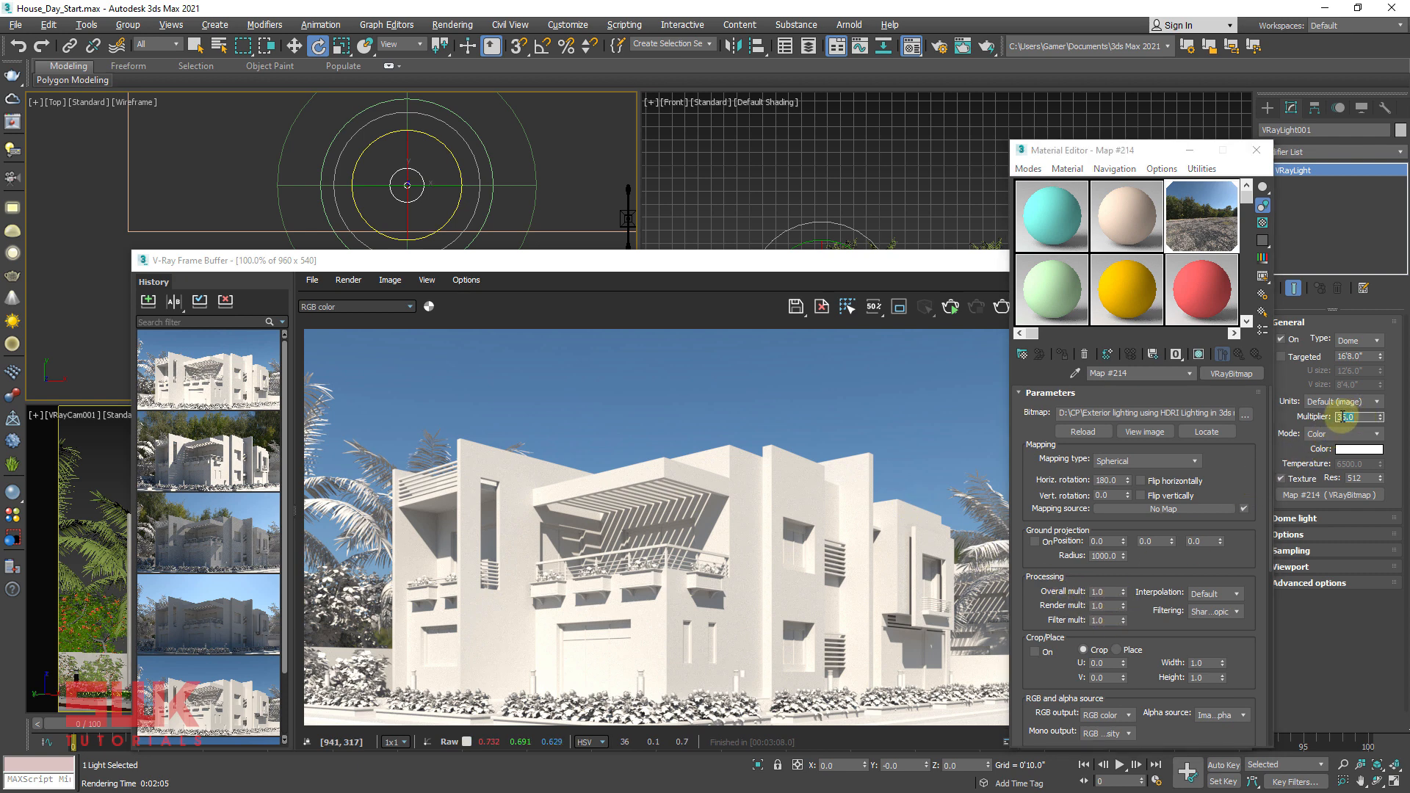
{"action": "left_click", "coordinate": [1108, 605]}
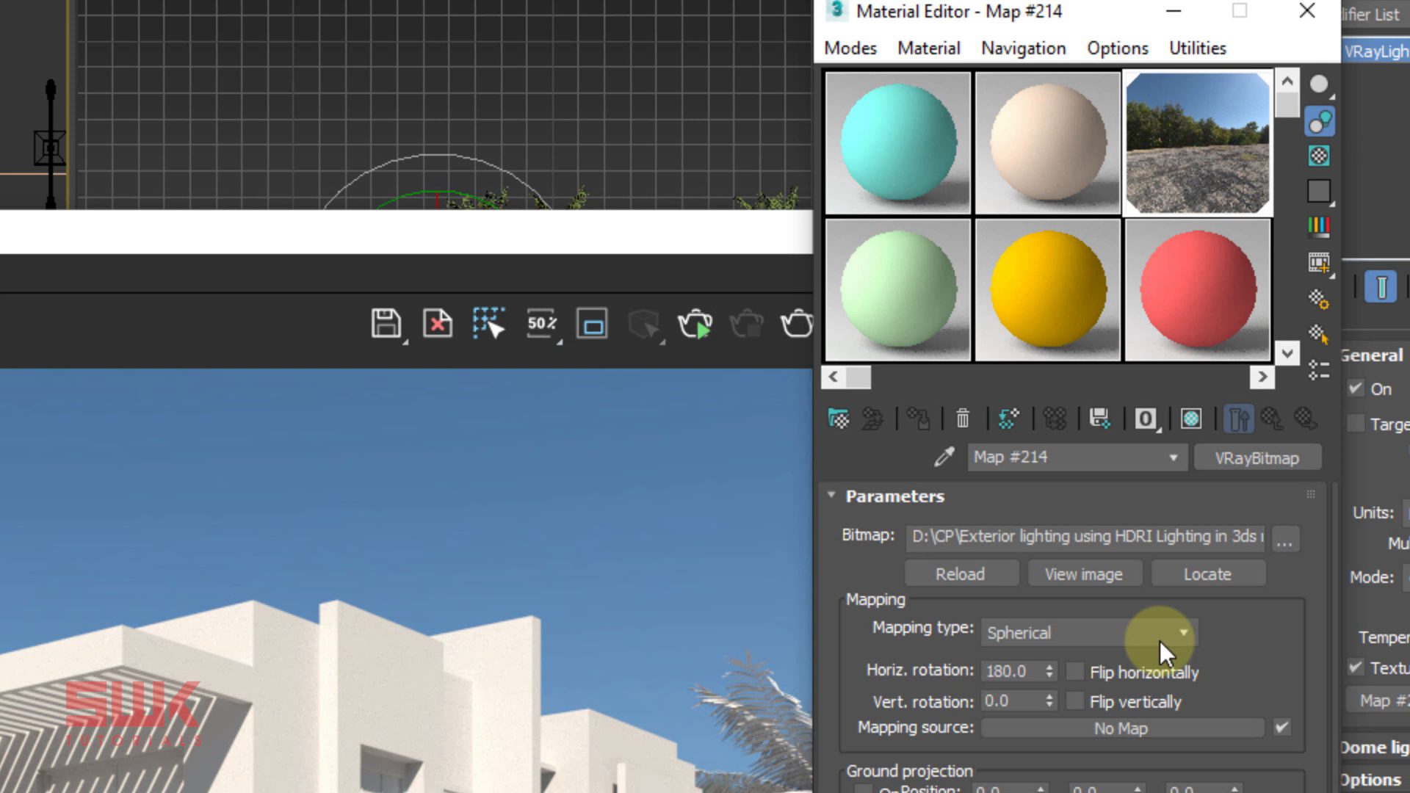
Choose Spherical as the HDRI map's mapping type and close the Material Editor
{"action": "left_click", "coordinate": [1160, 636]}
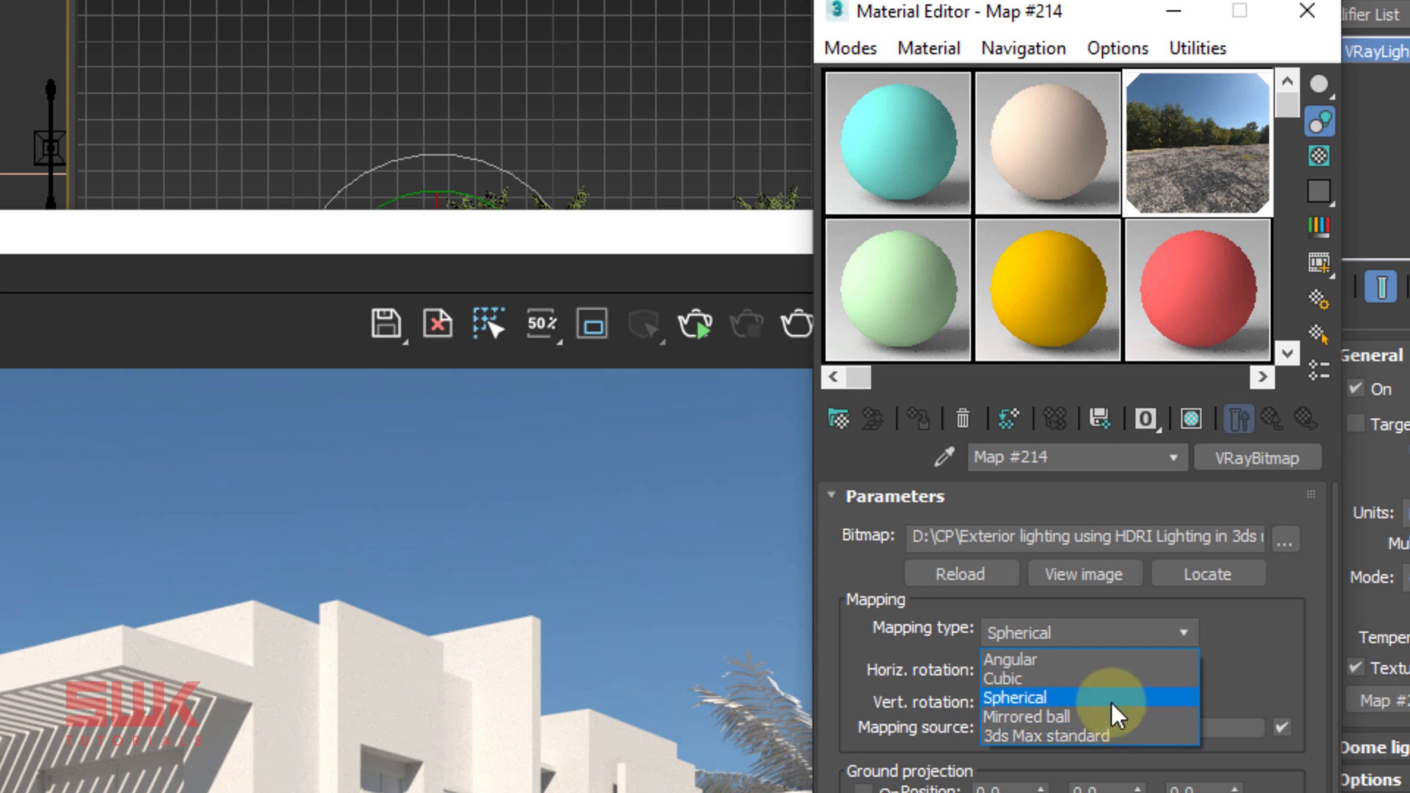
{"action": "left_click", "coordinate": [1112, 699]}
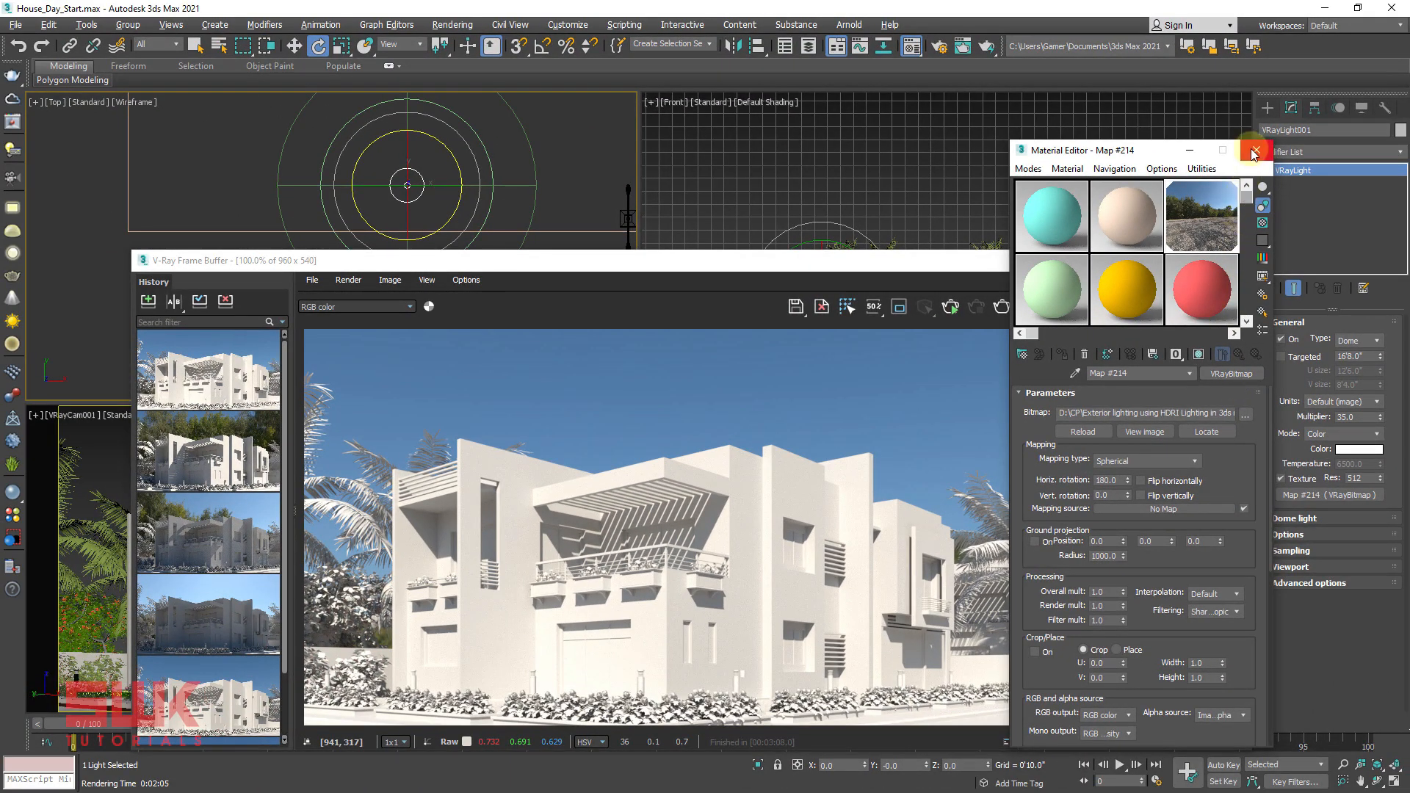
{"action": "left_click", "coordinate": [1254, 151]}
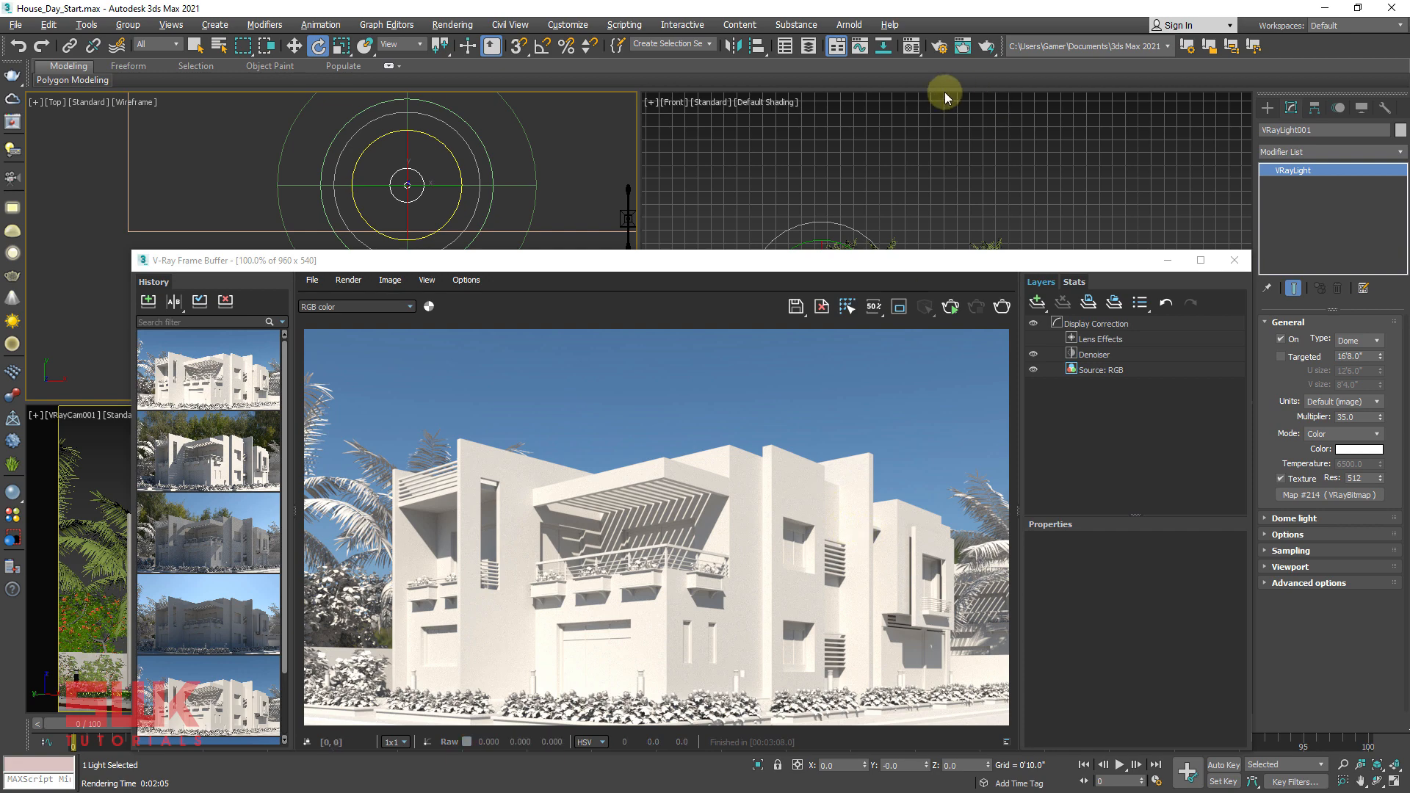
Turn off the Override mtl option in the V-Ray global switches and render the house with its real materials
{"action": "left_click", "coordinate": [937, 48]}
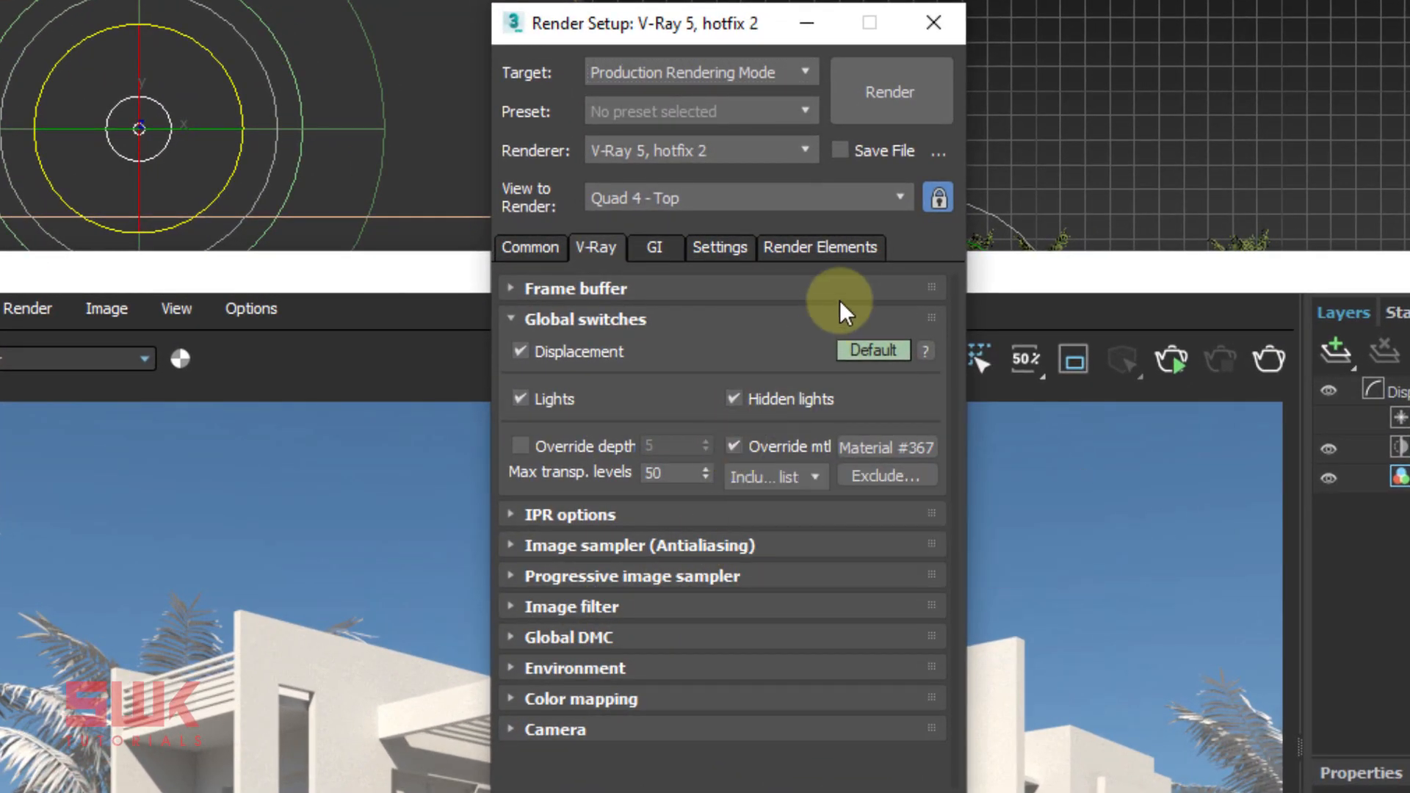
{"action": "left_click", "coordinate": [734, 447]}
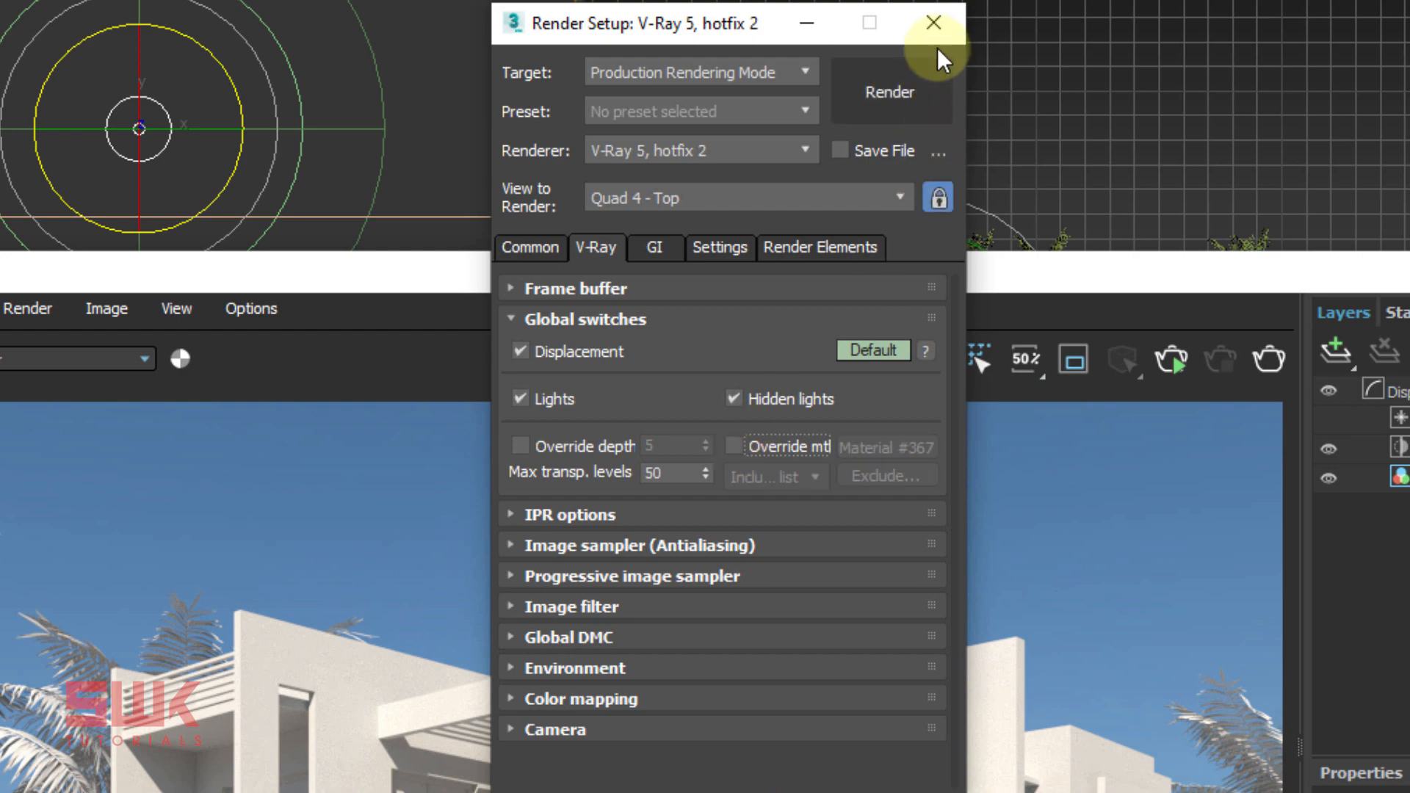
{"action": "left_click", "coordinate": [934, 24]}
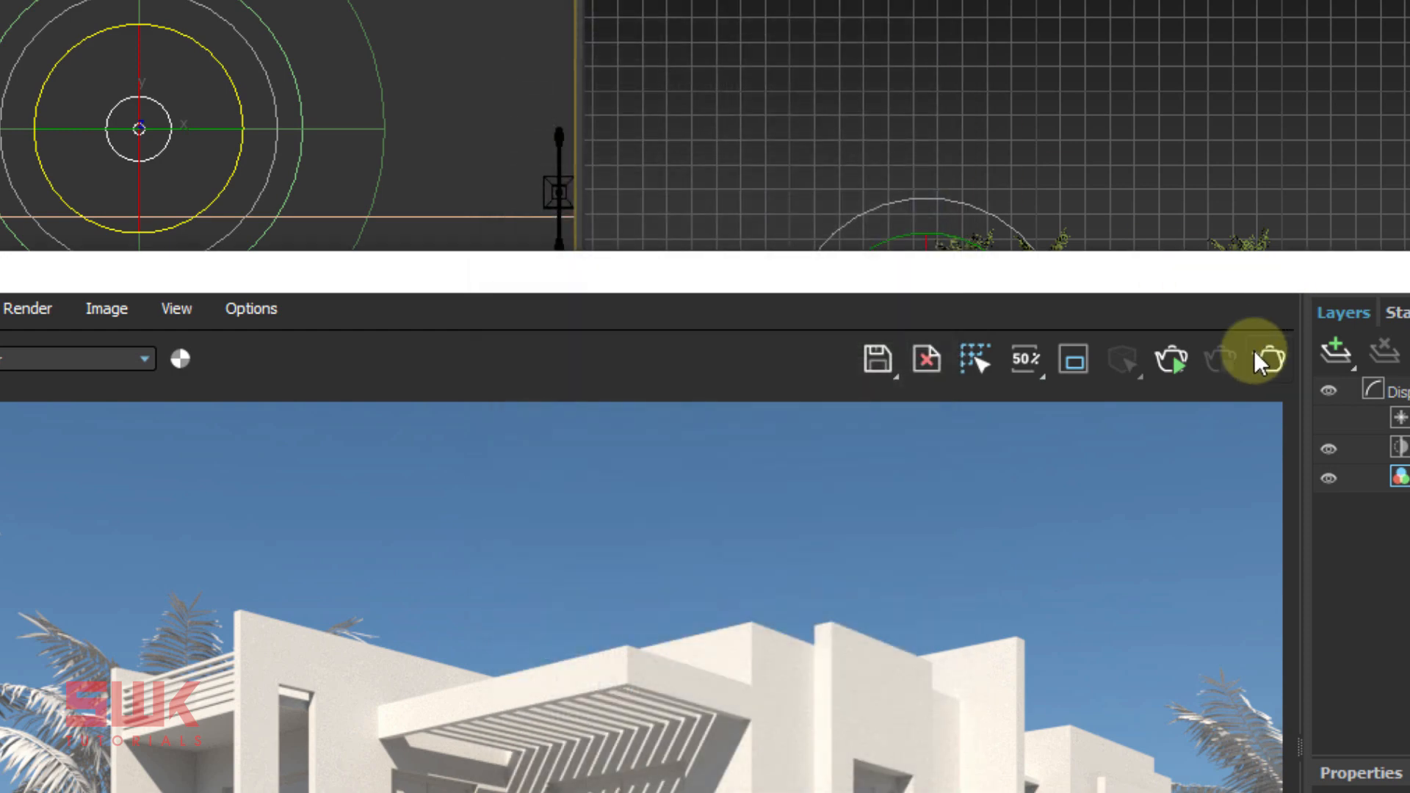
{"action": "left_click", "coordinate": [1257, 354]}
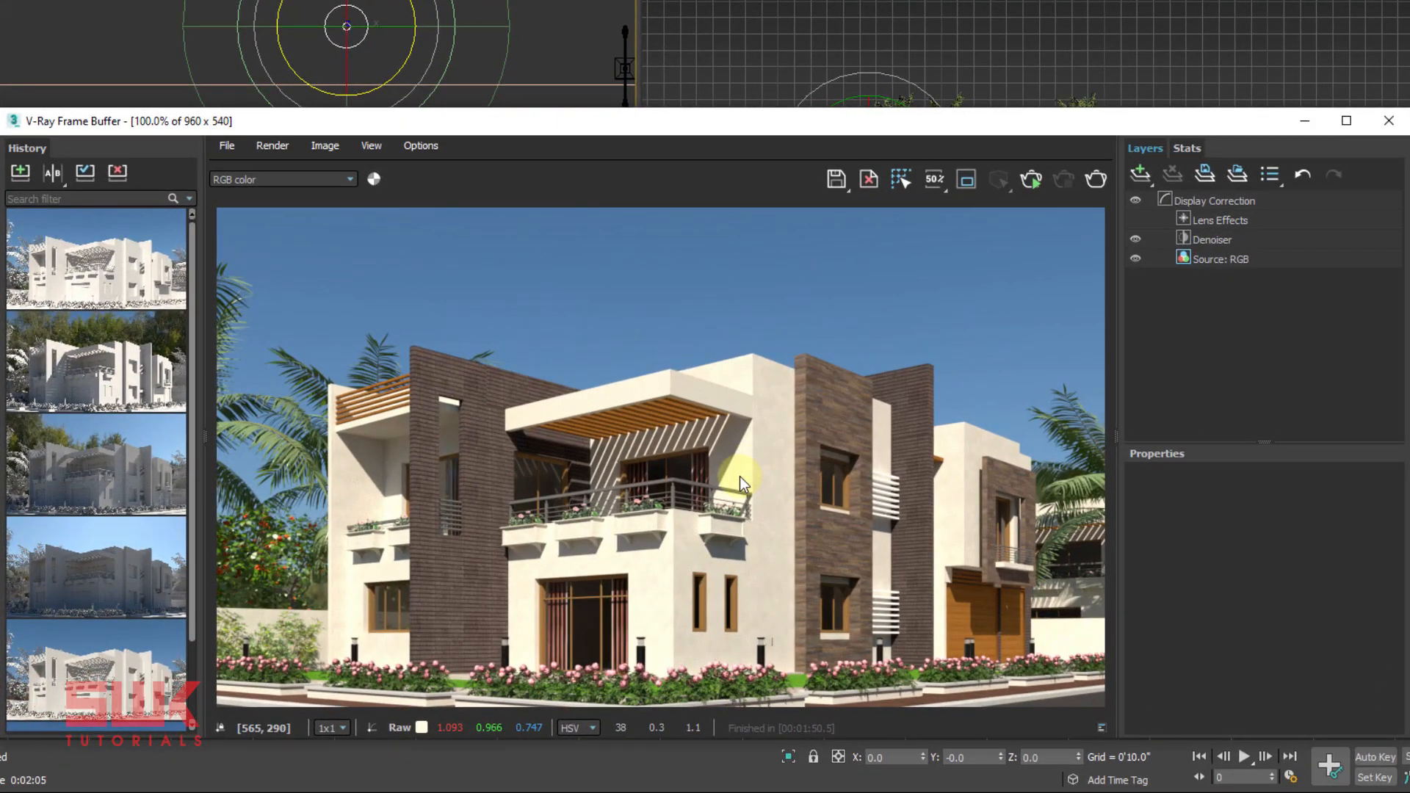
Add an Exposure correction layer to the render in the V-Ray Frame Buffer
{"action": "left_click", "coordinate": [1138, 172]}
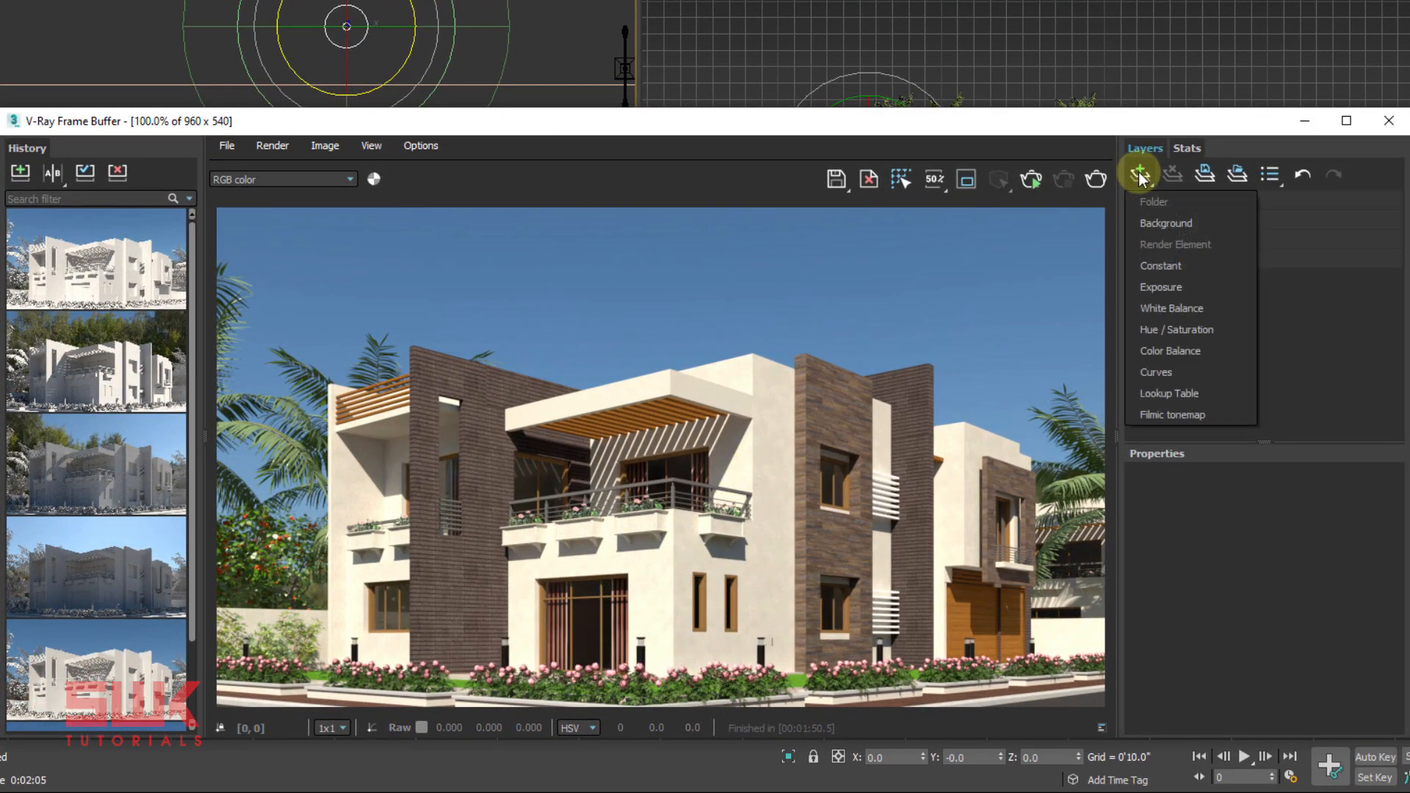
{"action": "left_click", "coordinate": [1187, 287]}
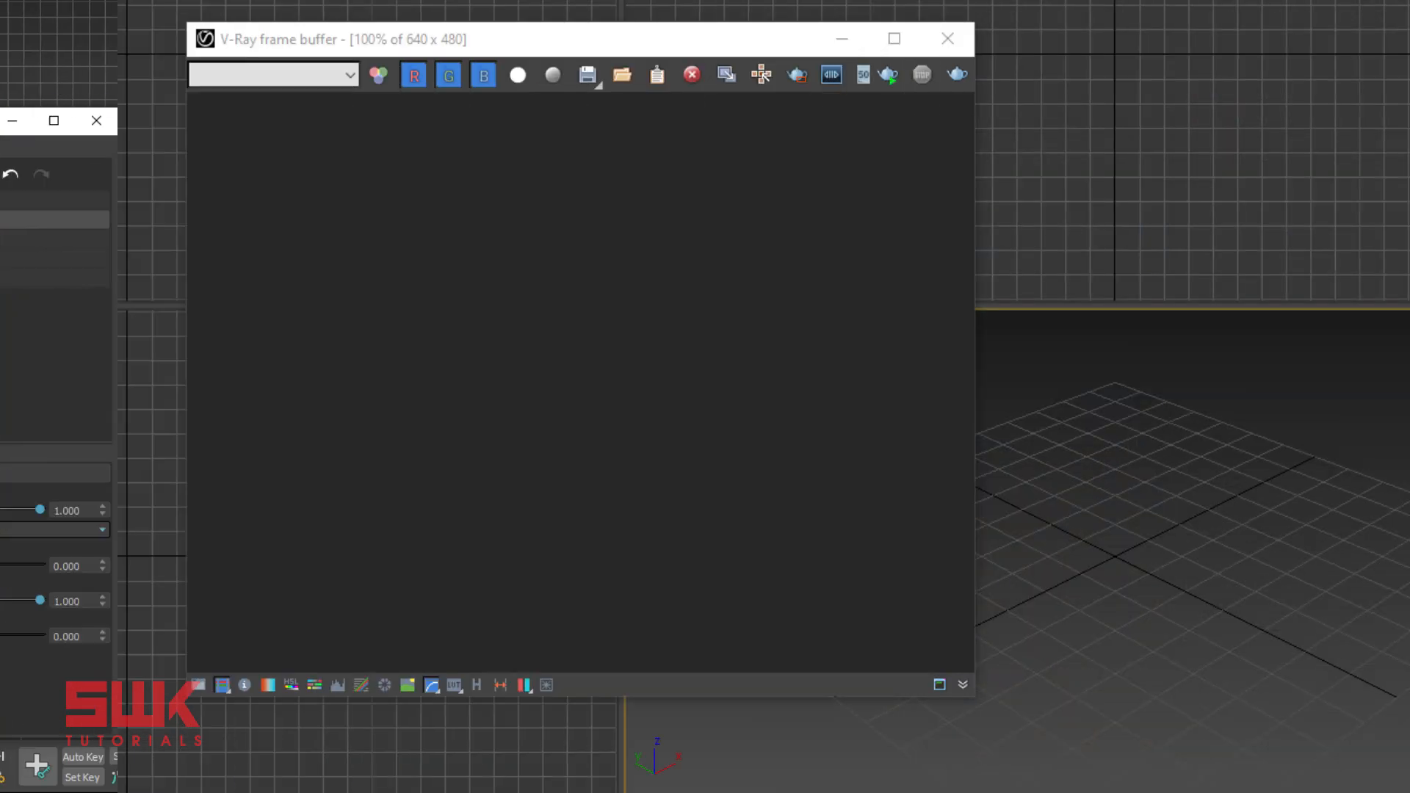
Show the correction controls in the older V-Ray frame buffer, enable Exposure and expand its settings
{"action": "left_click", "coordinate": [196, 687]}
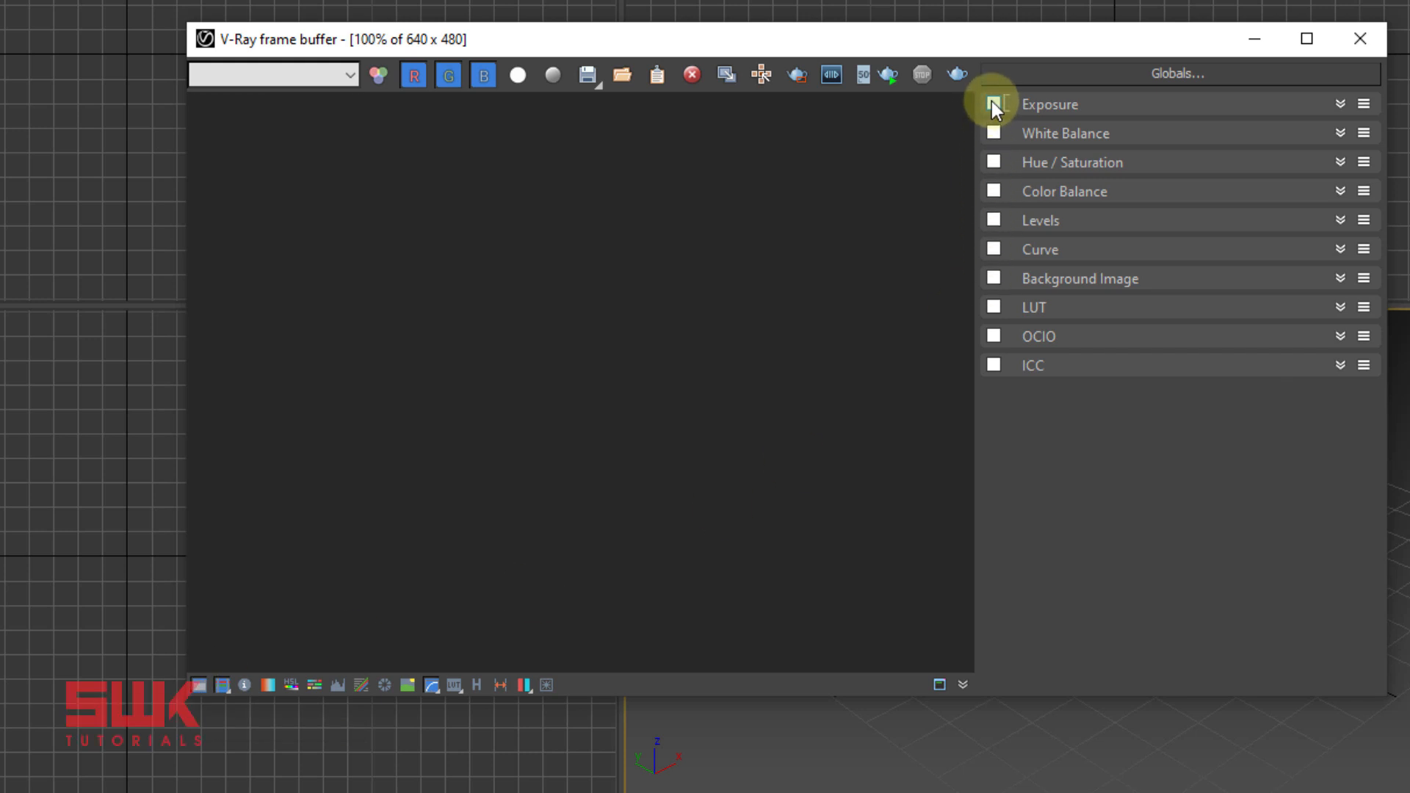
{"action": "left_click", "coordinate": [993, 103]}
{"action": "left_click", "coordinate": [1340, 105]}
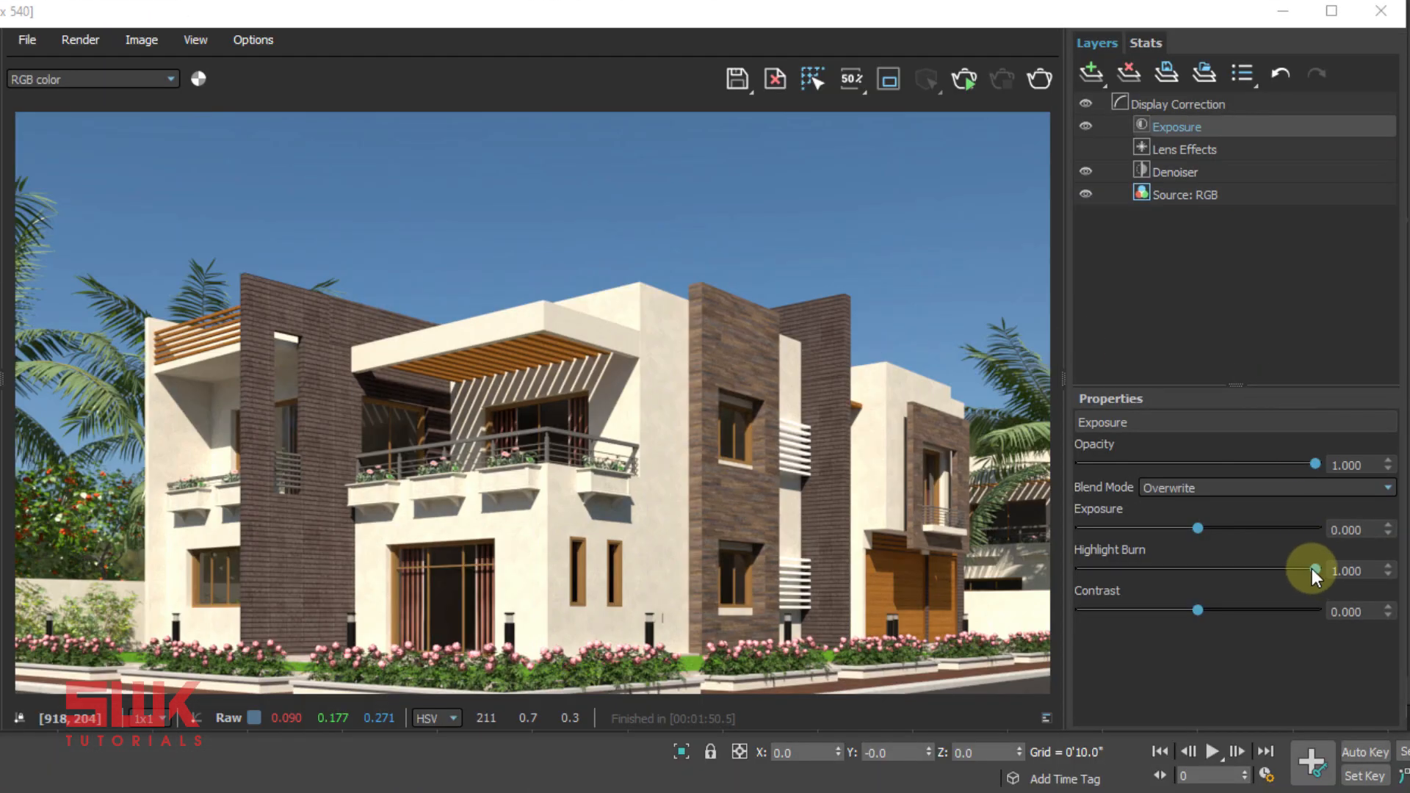
Reduce the Exposure layer's Highlight Burn to 0.830 and compare the render with the layer off and on
{"action": "left_click_drag", "start_coordinate": [1312, 569], "coordinate": [1276, 564]}
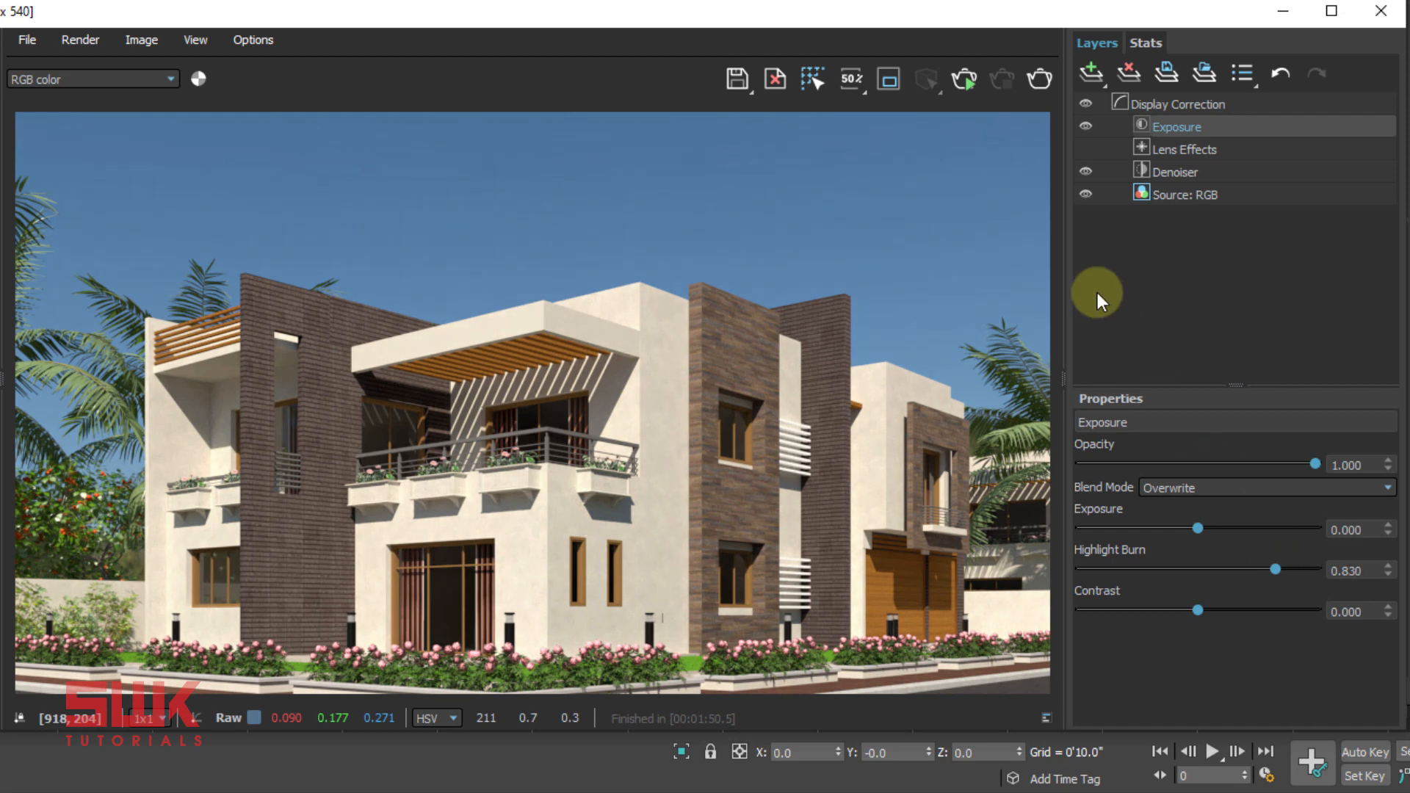
{"action": "left_click", "coordinate": [1084, 124]}
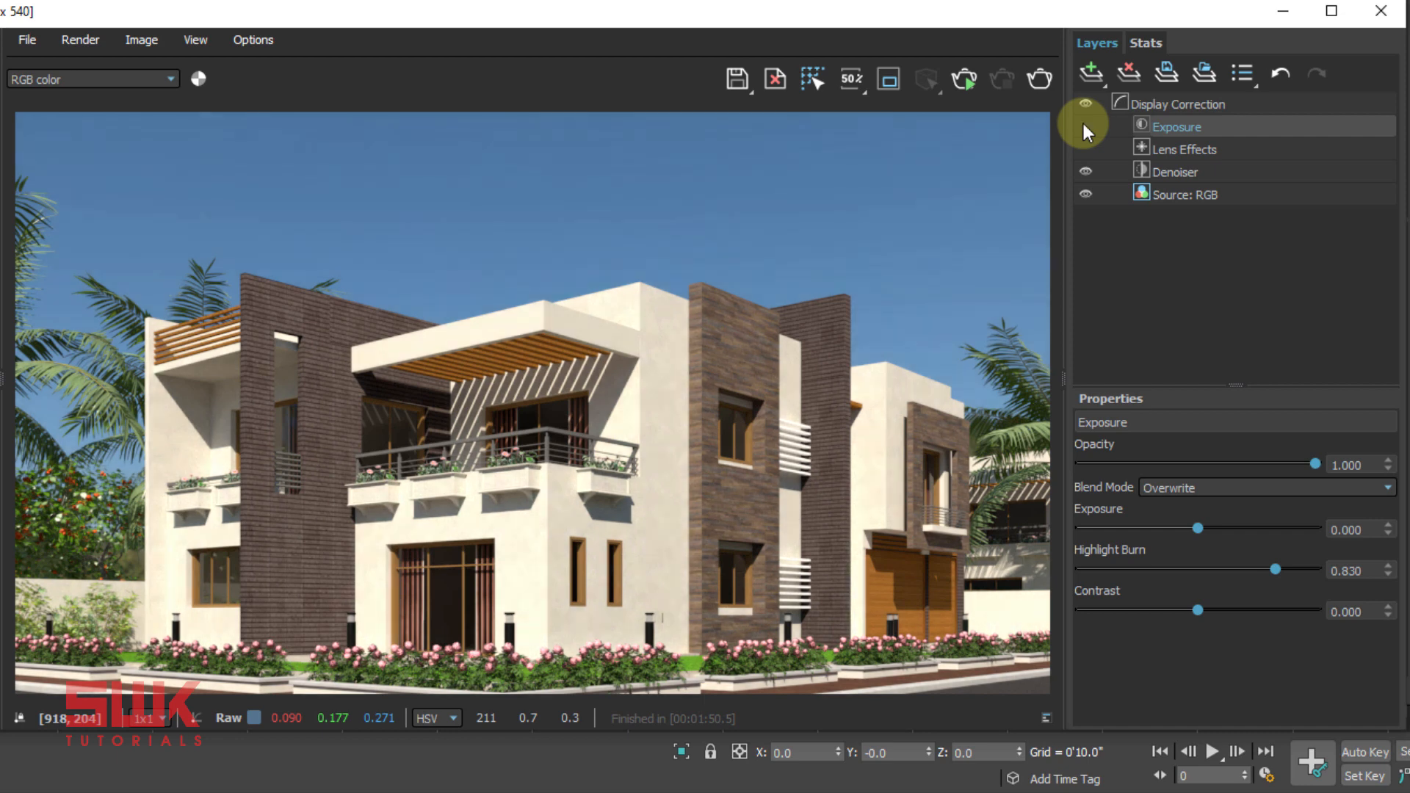
{"action": "left_click", "coordinate": [1083, 125]}
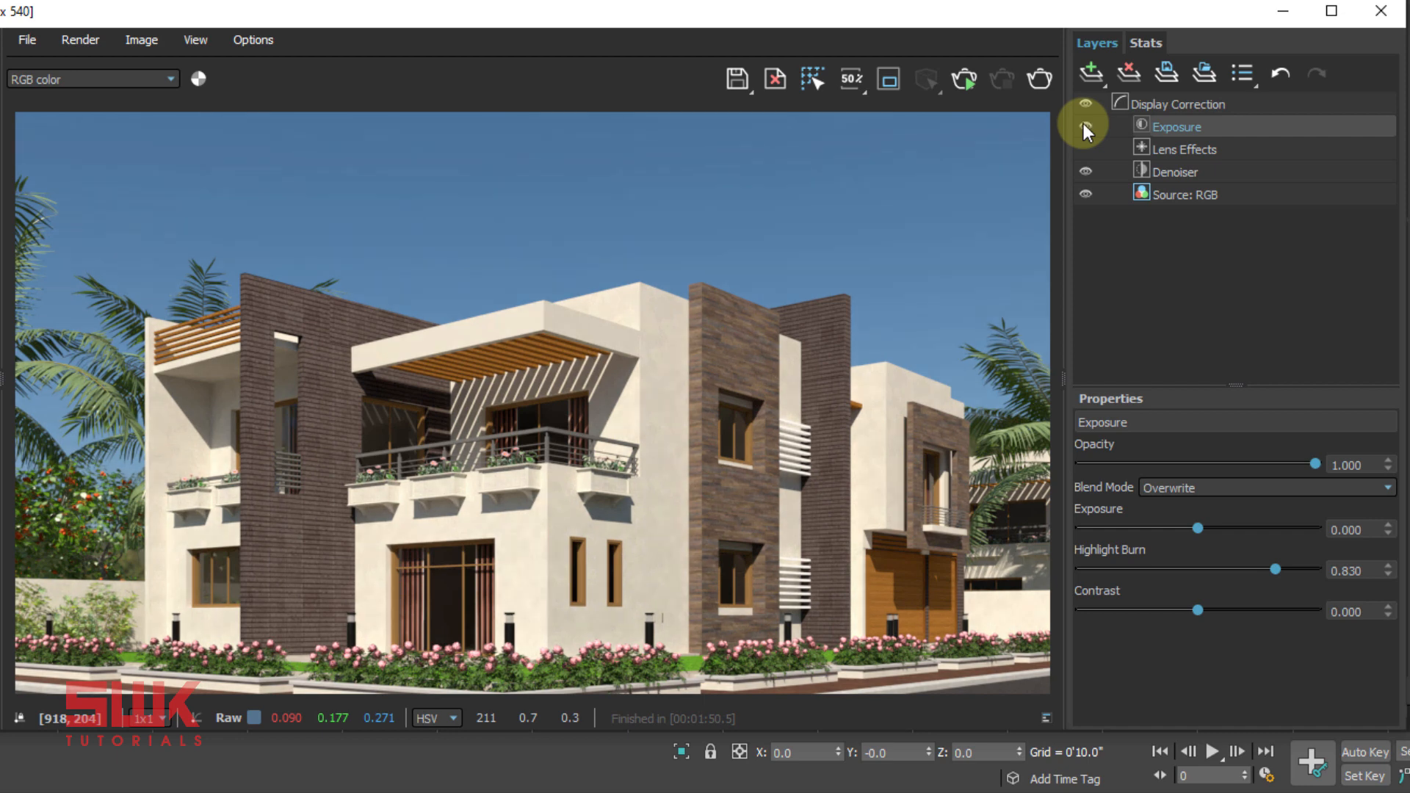
{"action": "left_click", "coordinate": [1083, 125]}
{"action": "left_click", "coordinate": [1084, 124]}
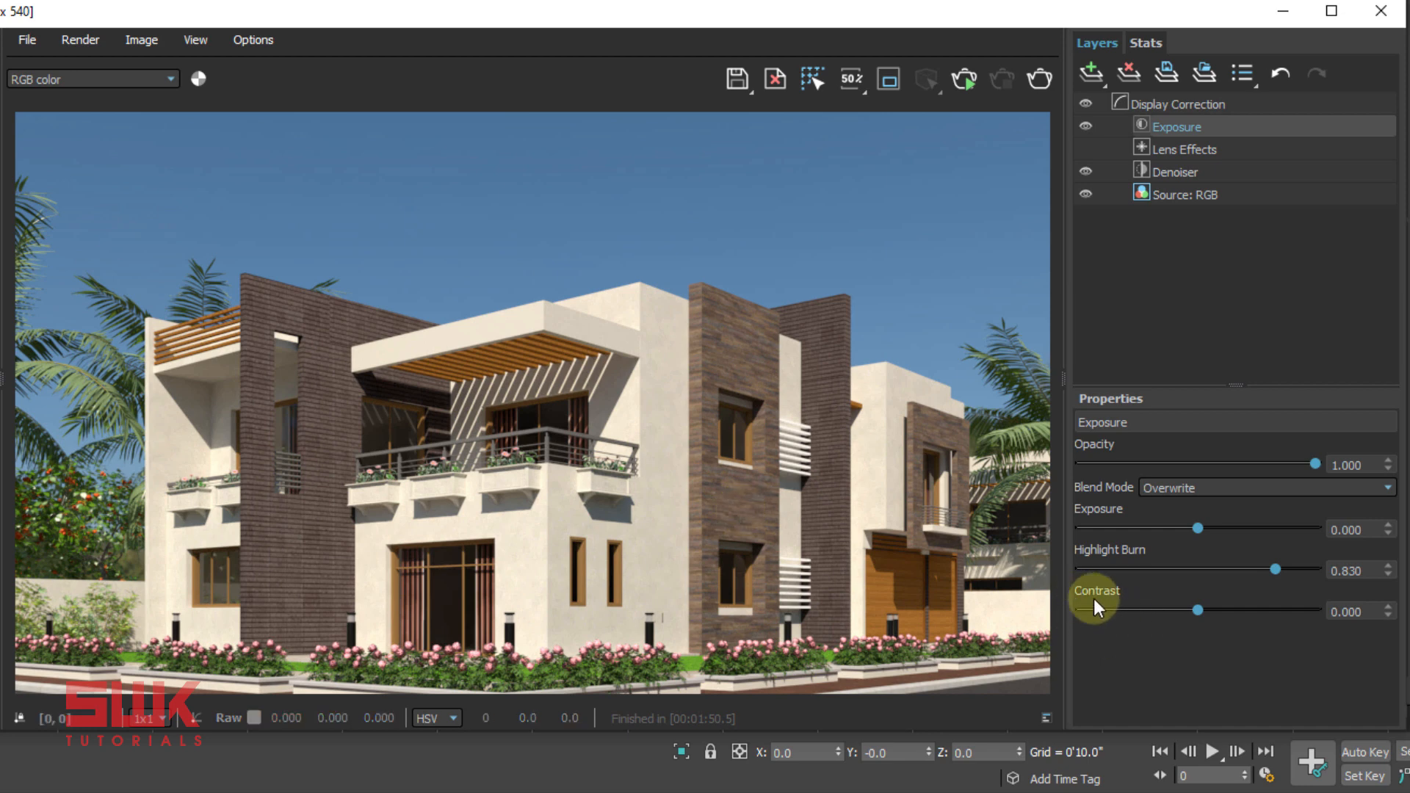
Set the Exposure layer's Contrast to 0.1 and compare the render with the layer off and on
{"action": "left_click_drag", "start_coordinate": [1374, 612], "coordinate": [1288, 614]}
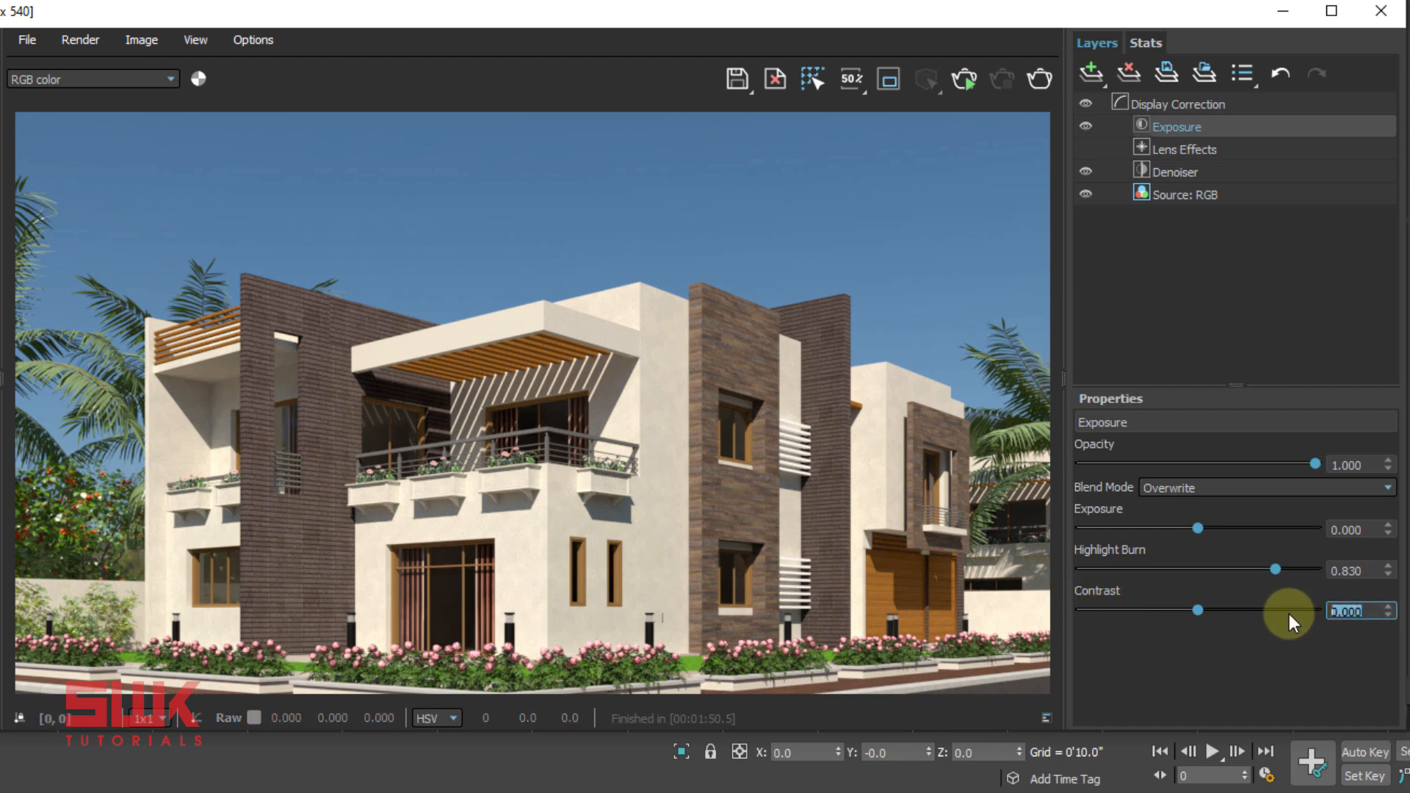
{"action": "type", "text": ".1"}
{"action": "key", "text": "Return"}
{"action": "left_click", "coordinate": [1085, 127]}
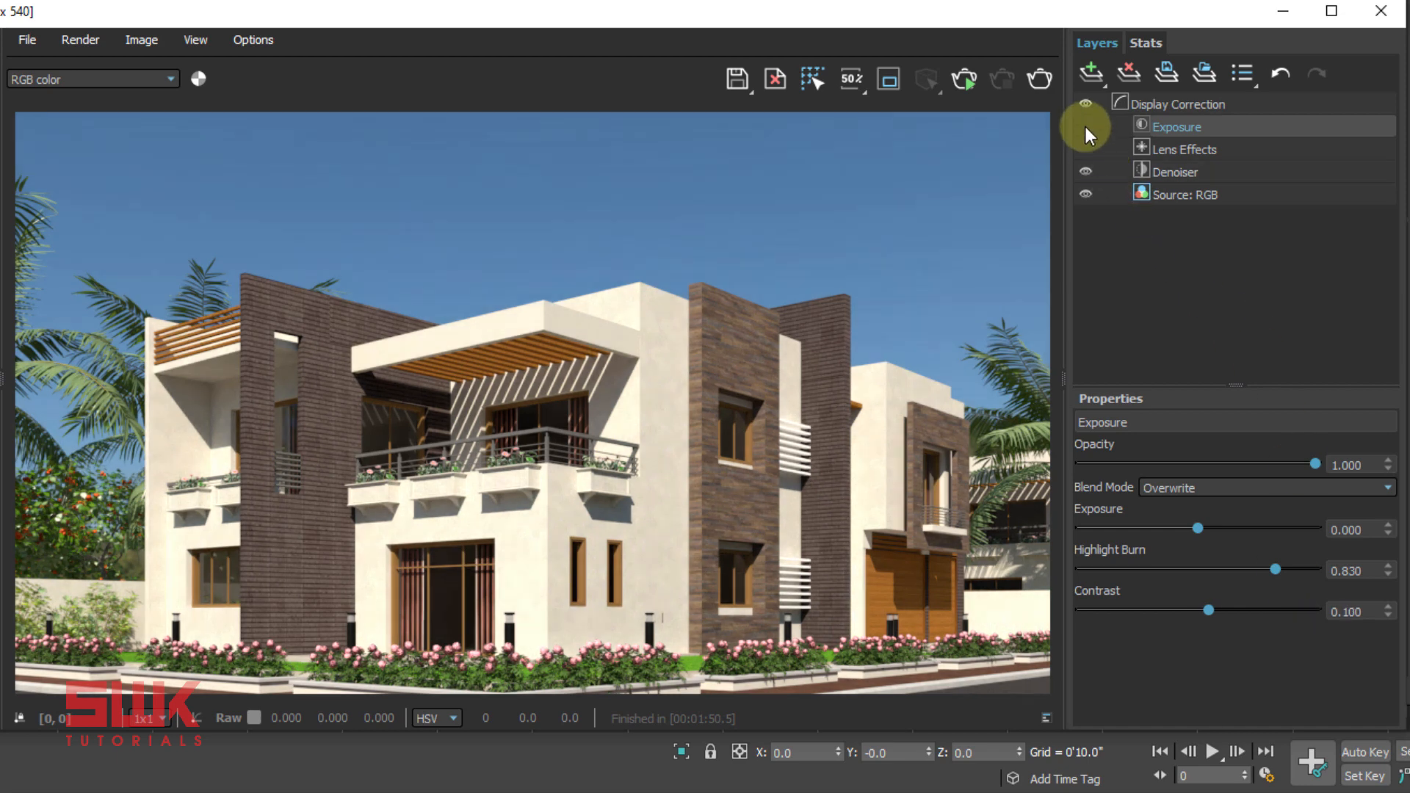
{"action": "left_click", "coordinate": [1086, 126]}
{"action": "left_click", "coordinate": [1085, 127]}
{"action": "left_click", "coordinate": [1086, 126]}
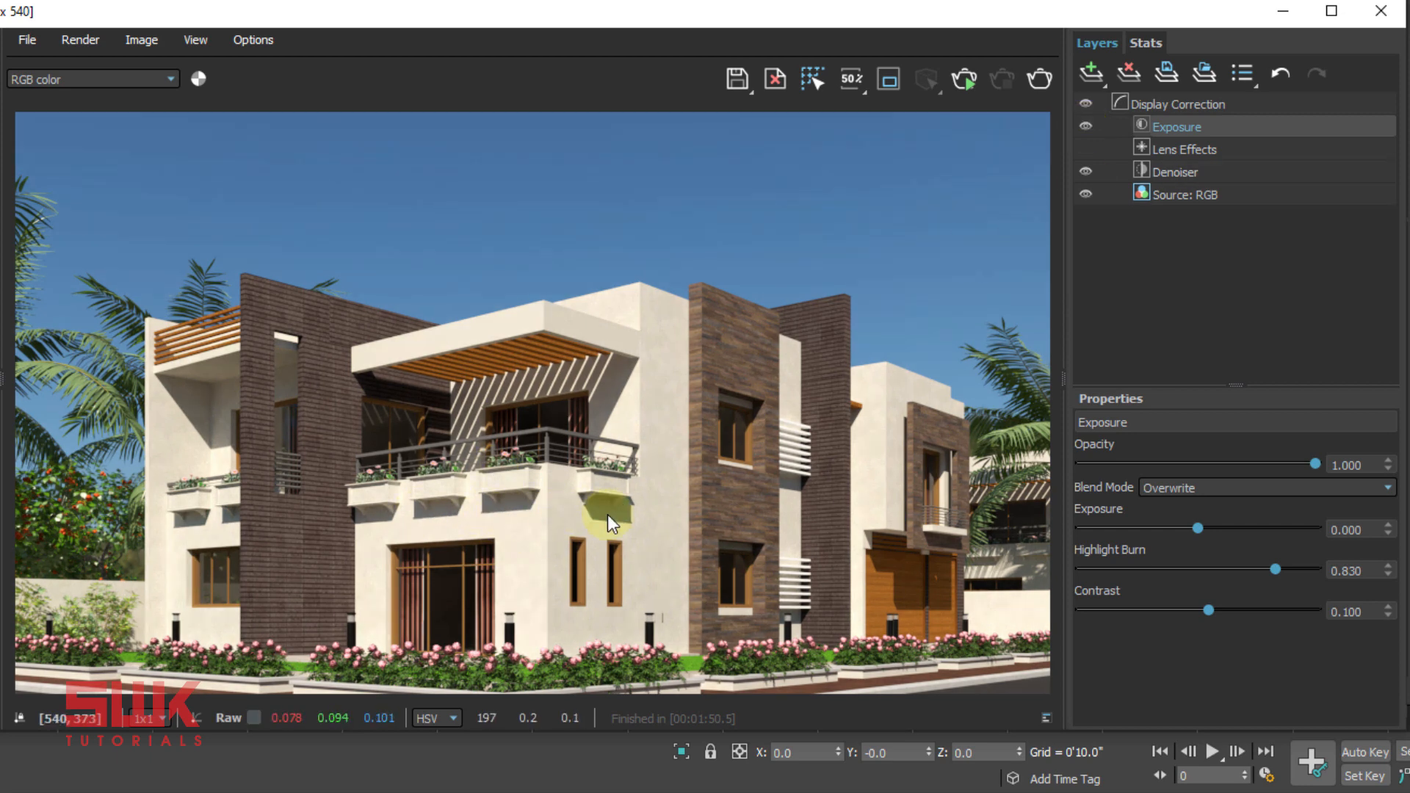
Add a White Balance correction layer to the render and lower its Temperature slightly
{"action": "left_click", "coordinate": [1099, 68]}
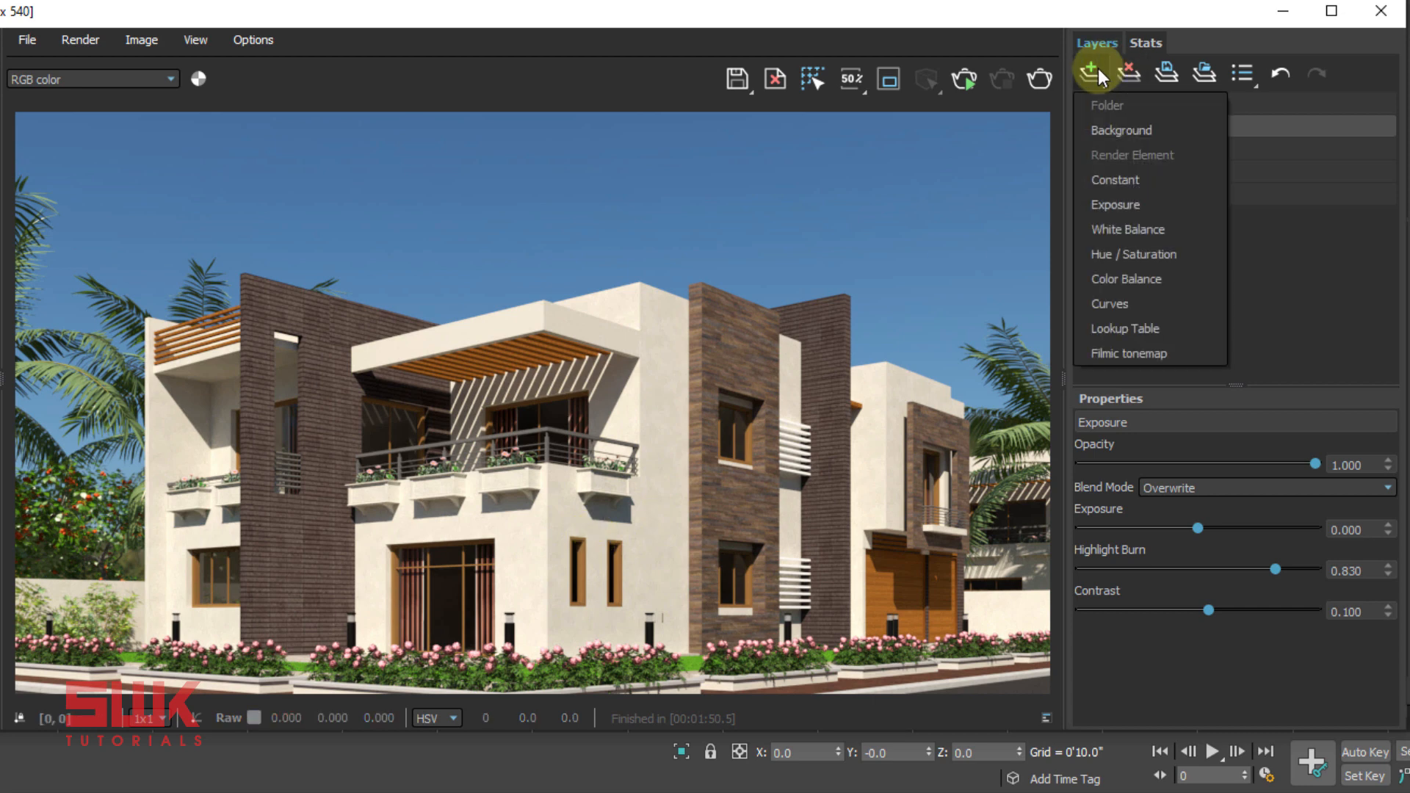
{"action": "left_click", "coordinate": [1183, 230]}
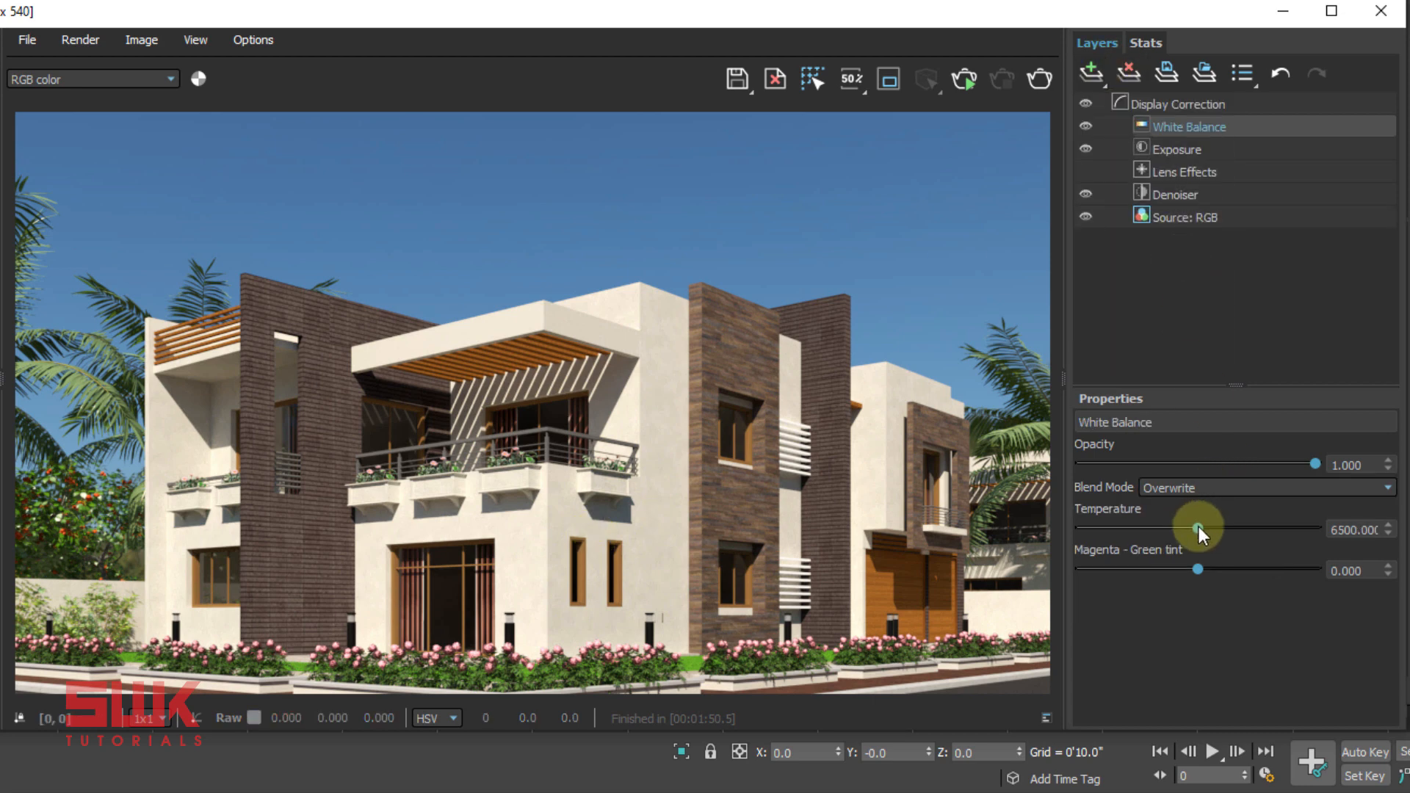
{"action": "mouse_move", "coordinate": [1199, 526]}
{"action": "left_mouse_down"}
{"action": "mouse_move", "coordinate": [1154, 519]}
{"action": "mouse_move", "coordinate": [1236, 532]}
{"action": "mouse_move", "coordinate": [1187, 520]}
{"action": "left_mouse_up"}
{"action": "left_click_drag", "start_coordinate": [1188, 520], "coordinate": [1184, 520]}
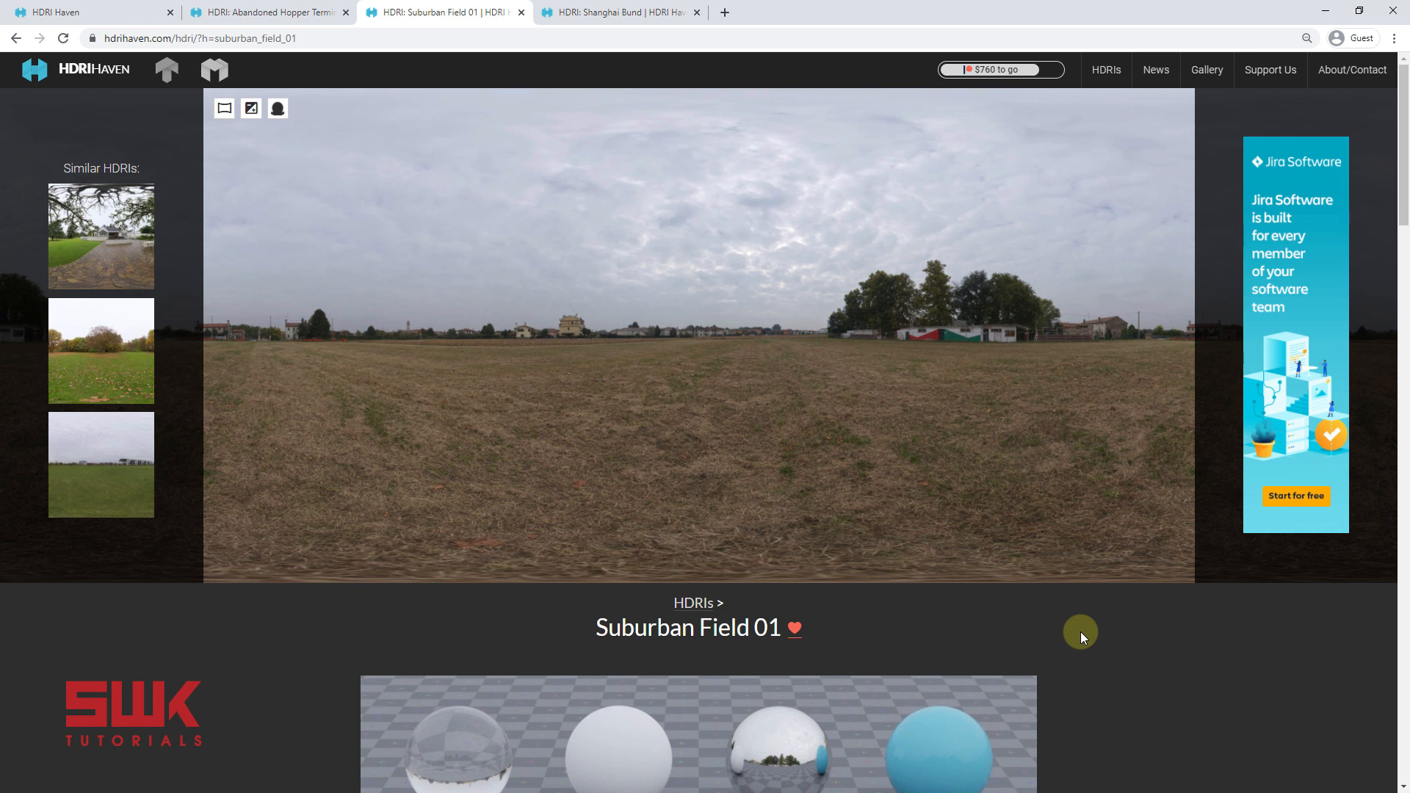
Switch to 3ds Max and replace the VRayBitmap's image with the HDR file from the Overcast folder's Suburban Field 01 subfolder
{"action": "left_click", "coordinate": [1325, 10]}
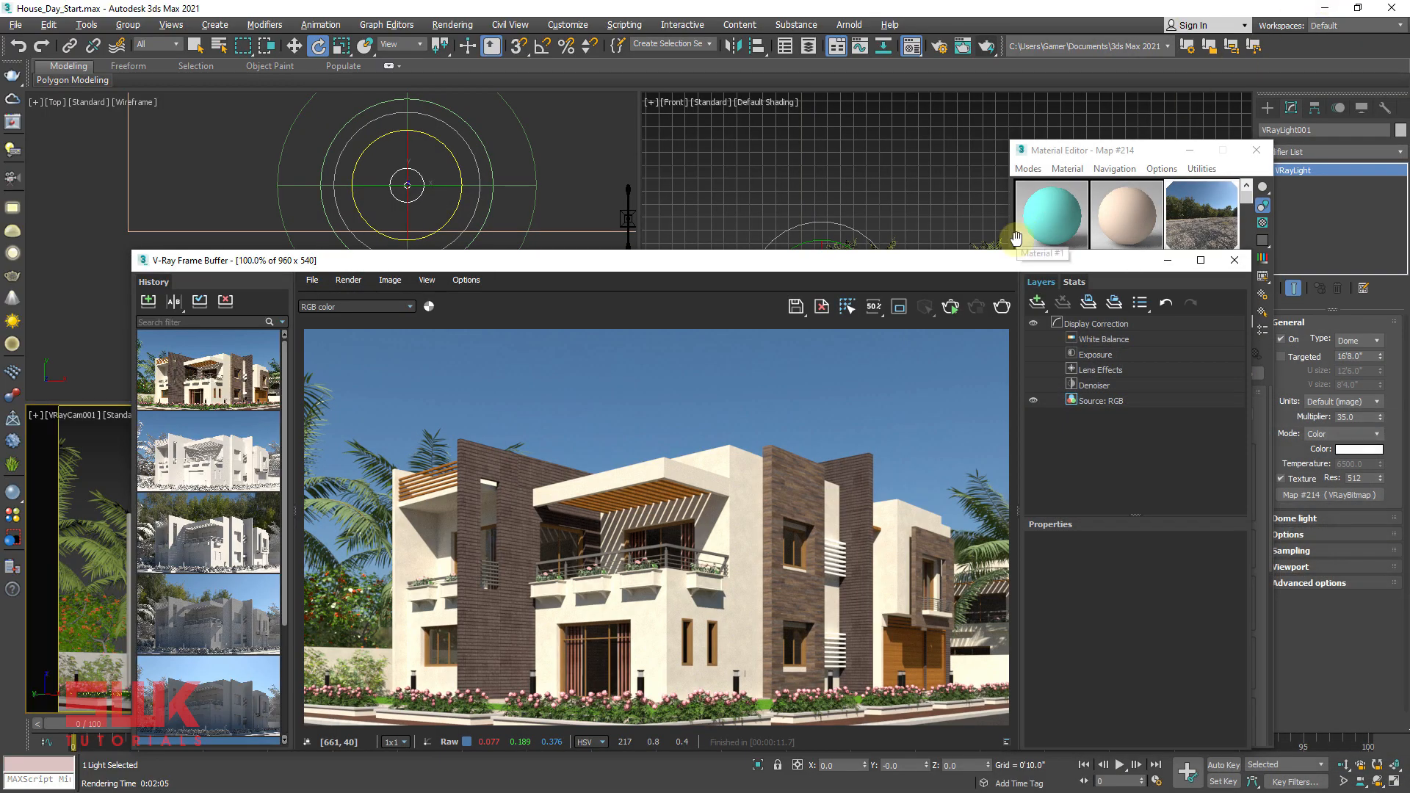
{"action": "left_click", "coordinate": [1108, 150]}
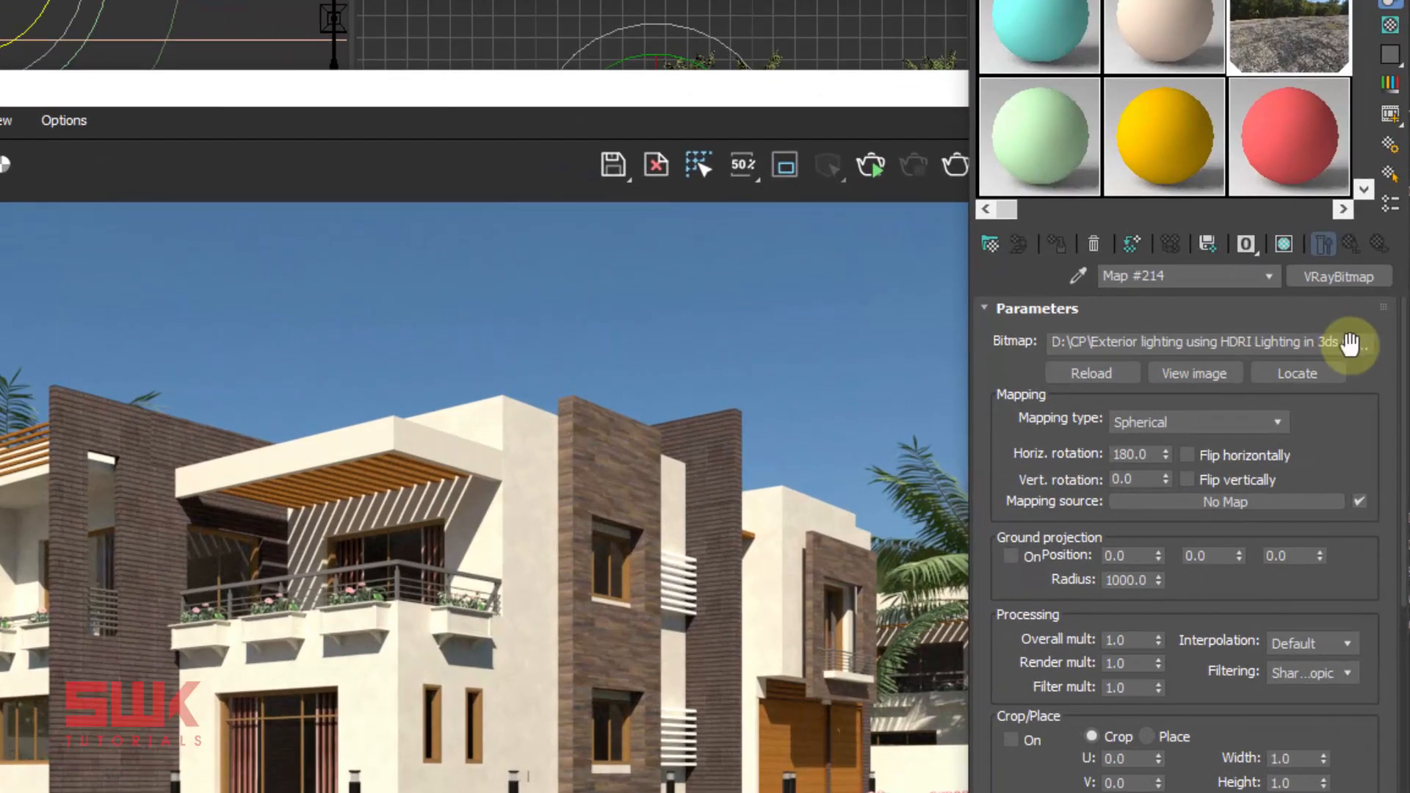
{"action": "left_click", "coordinate": [1359, 345]}
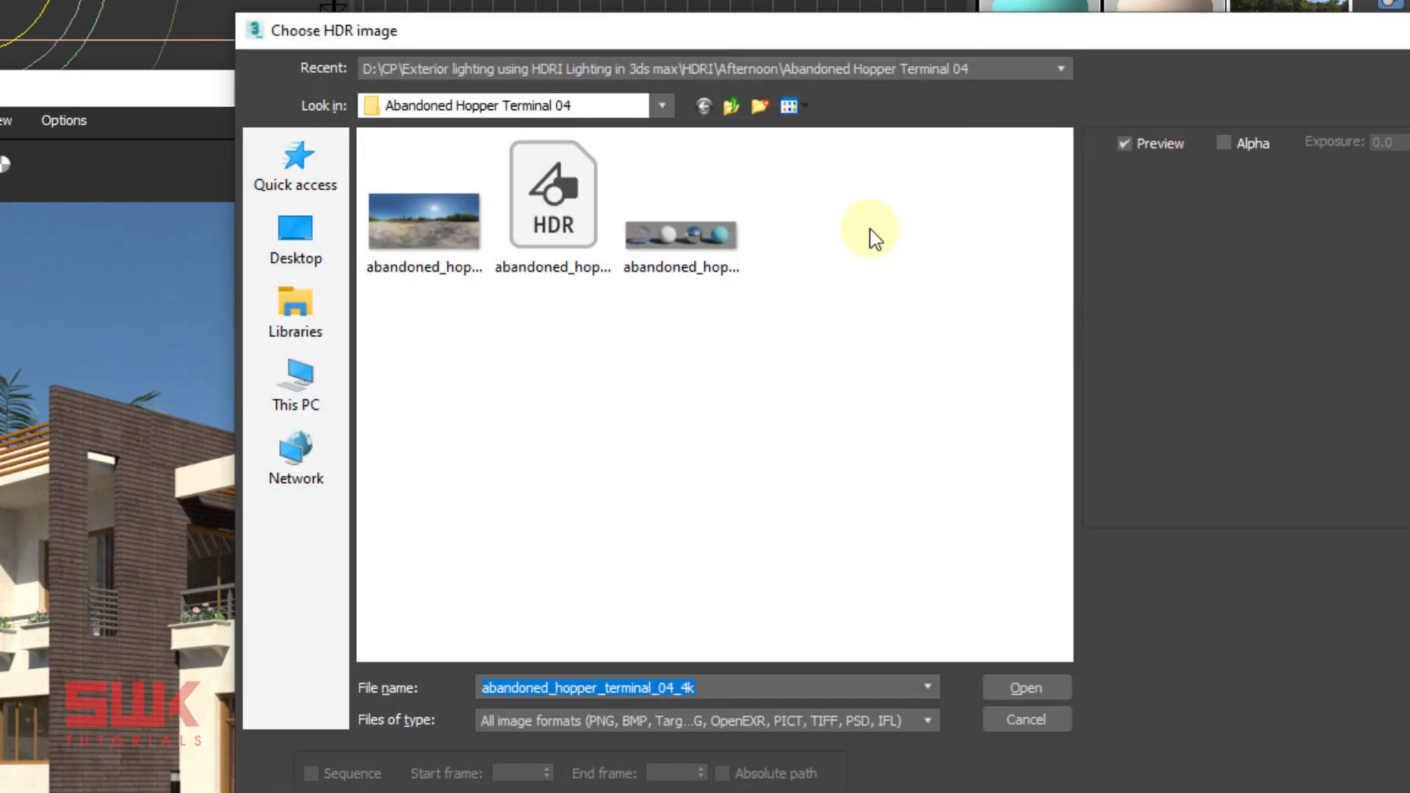
{"action": "left_click", "coordinate": [730, 108]}
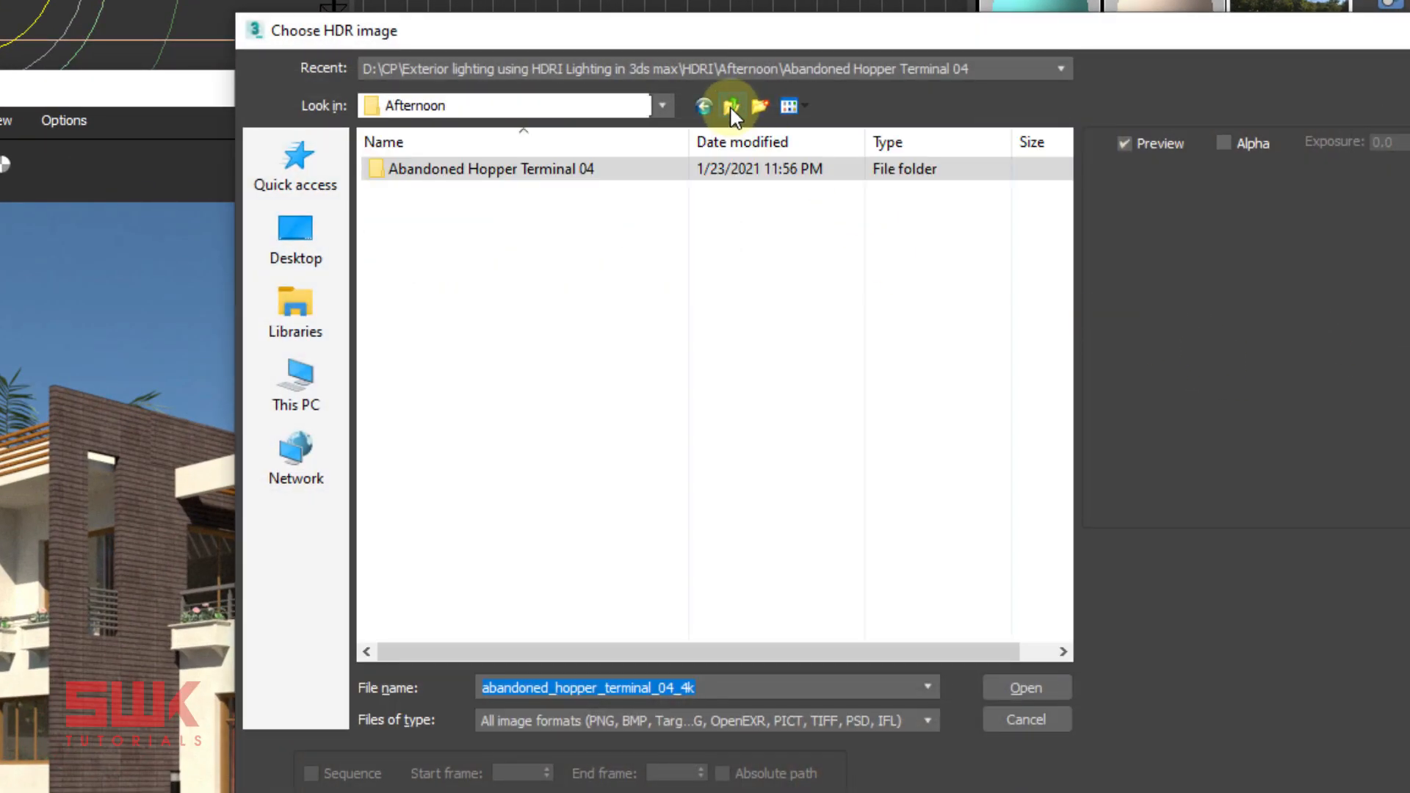
{"action": "left_click", "coordinate": [731, 108]}
{"action": "double_click", "coordinate": [477, 216]}
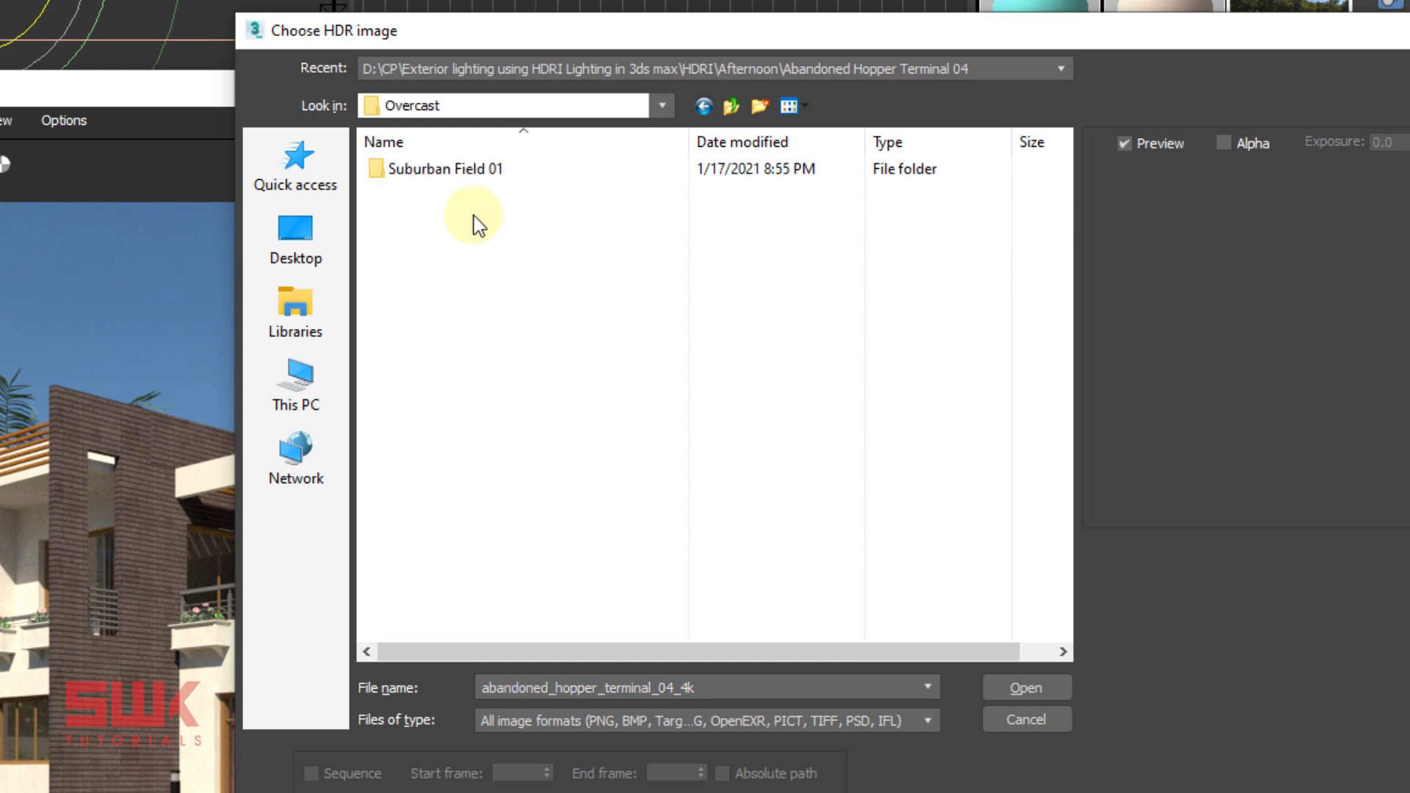
{"action": "double_click", "coordinate": [473, 187]}
{"action": "right_click", "coordinate": [541, 362]}
{"action": "left_click", "coordinate": [598, 485]}
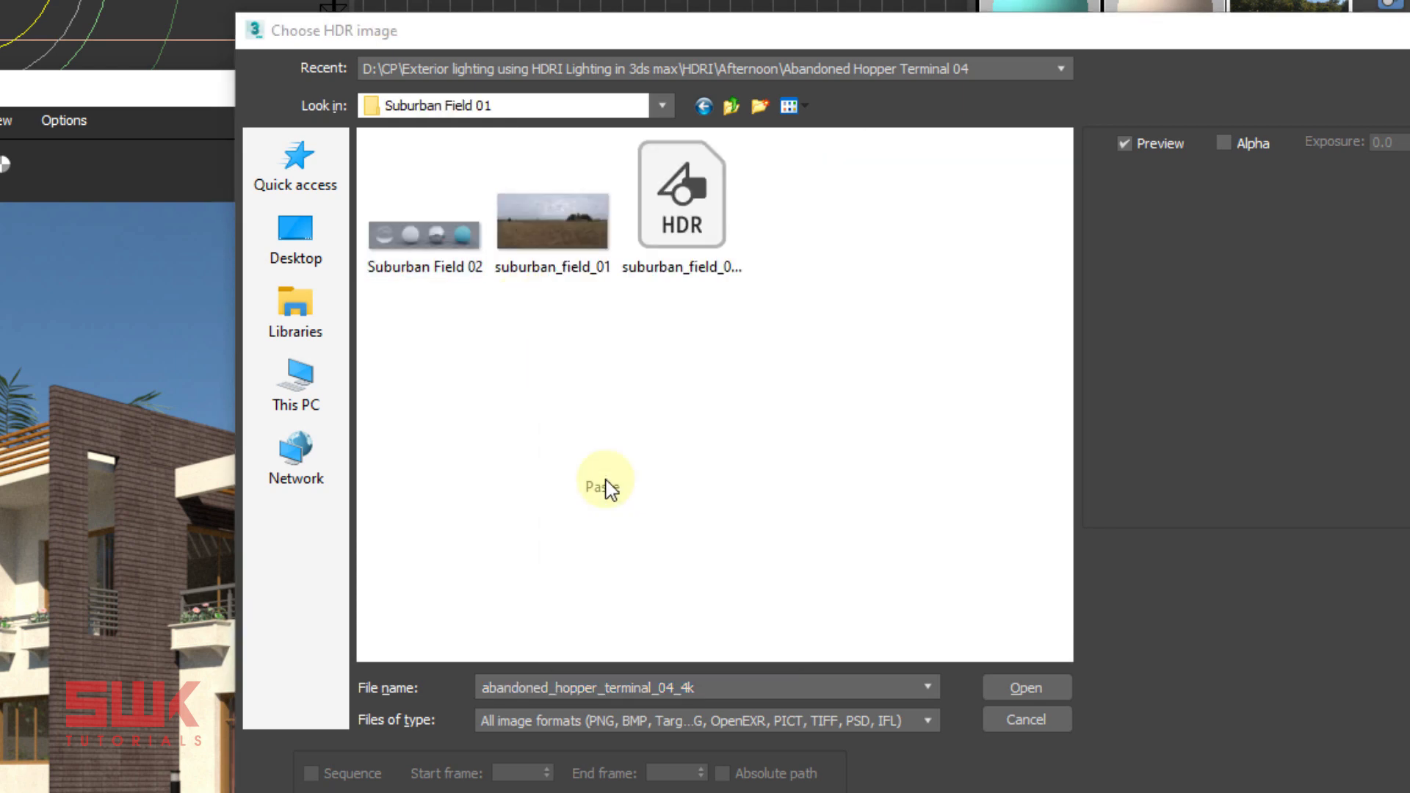
{"action": "left_click", "coordinate": [814, 221]}
{"action": "left_click", "coordinate": [1025, 689]}
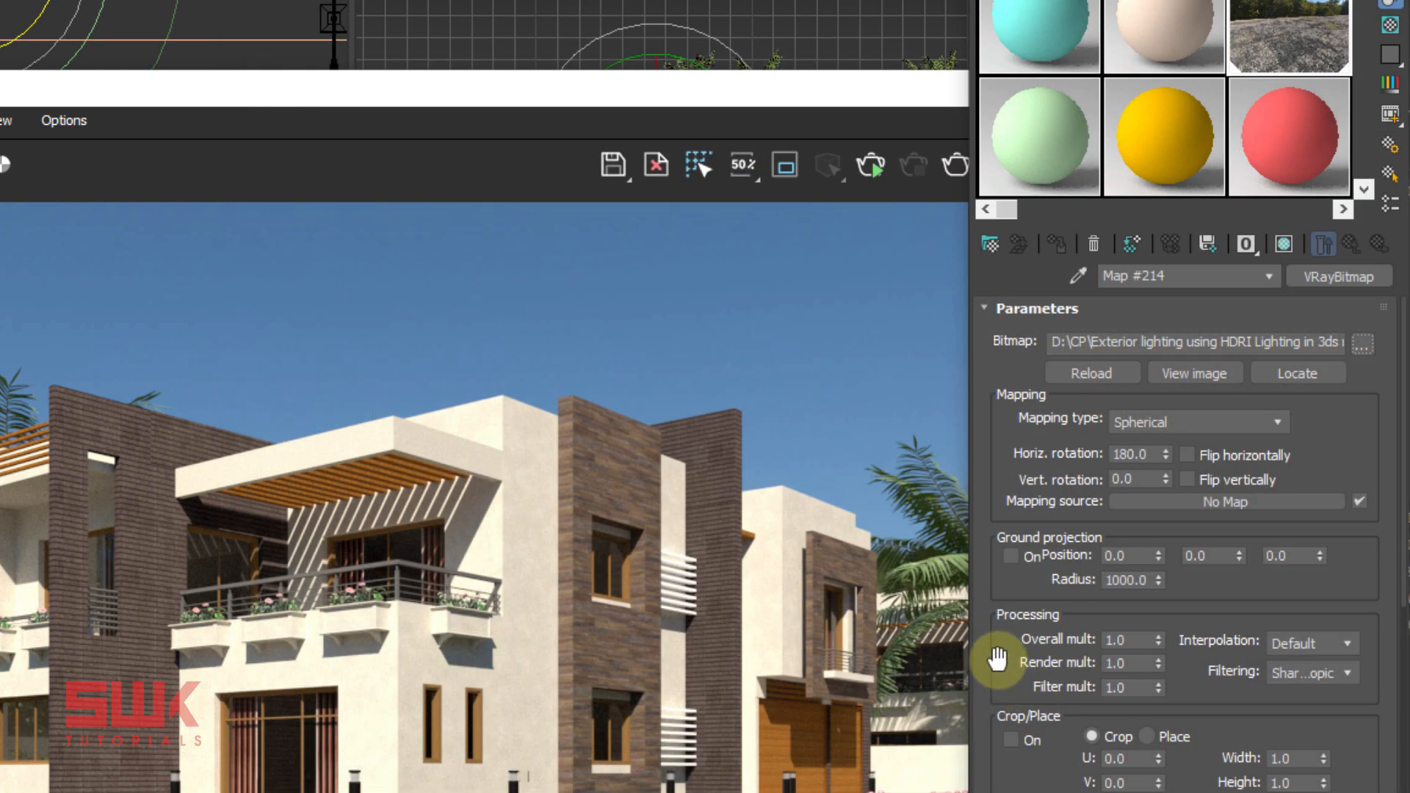
Render the house exterior with the overcast HDRI from the V-Ray Frame Buffer
{"action": "left_click", "coordinate": [817, 331]}
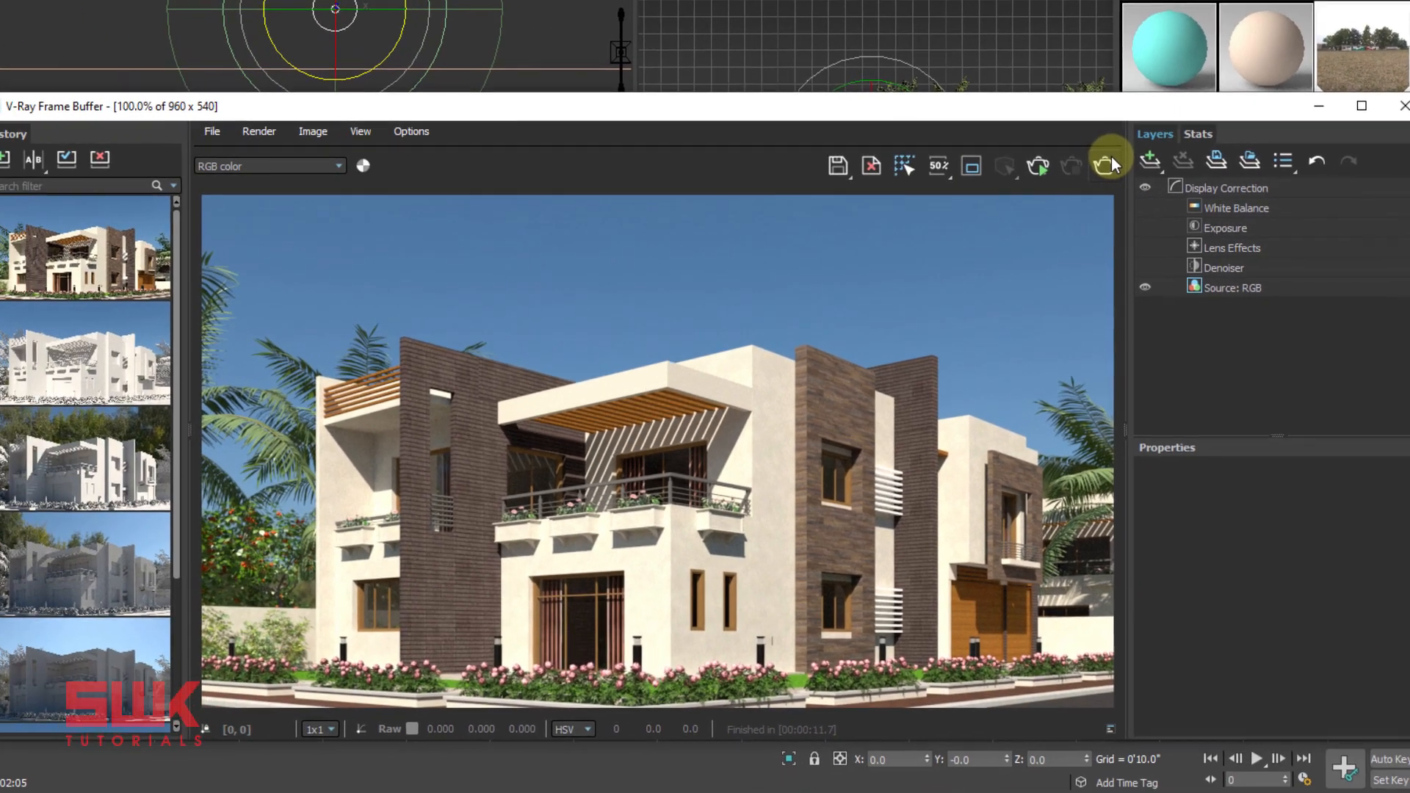
{"action": "left_click", "coordinate": [1111, 160]}
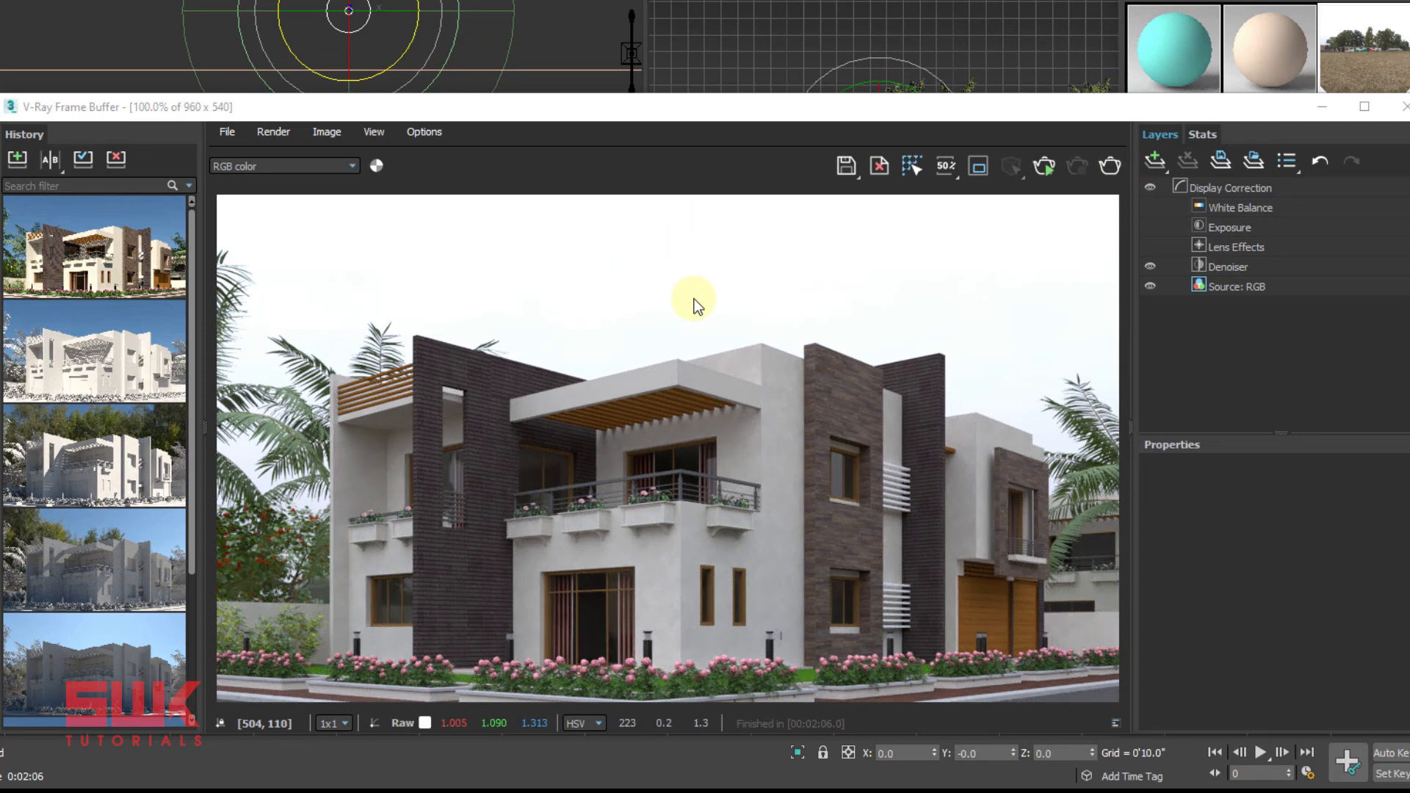
Save the overcast render to the history and compare it side by side with the sunny render in an A/B comparison
{"action": "left_click", "coordinate": [16, 158]}
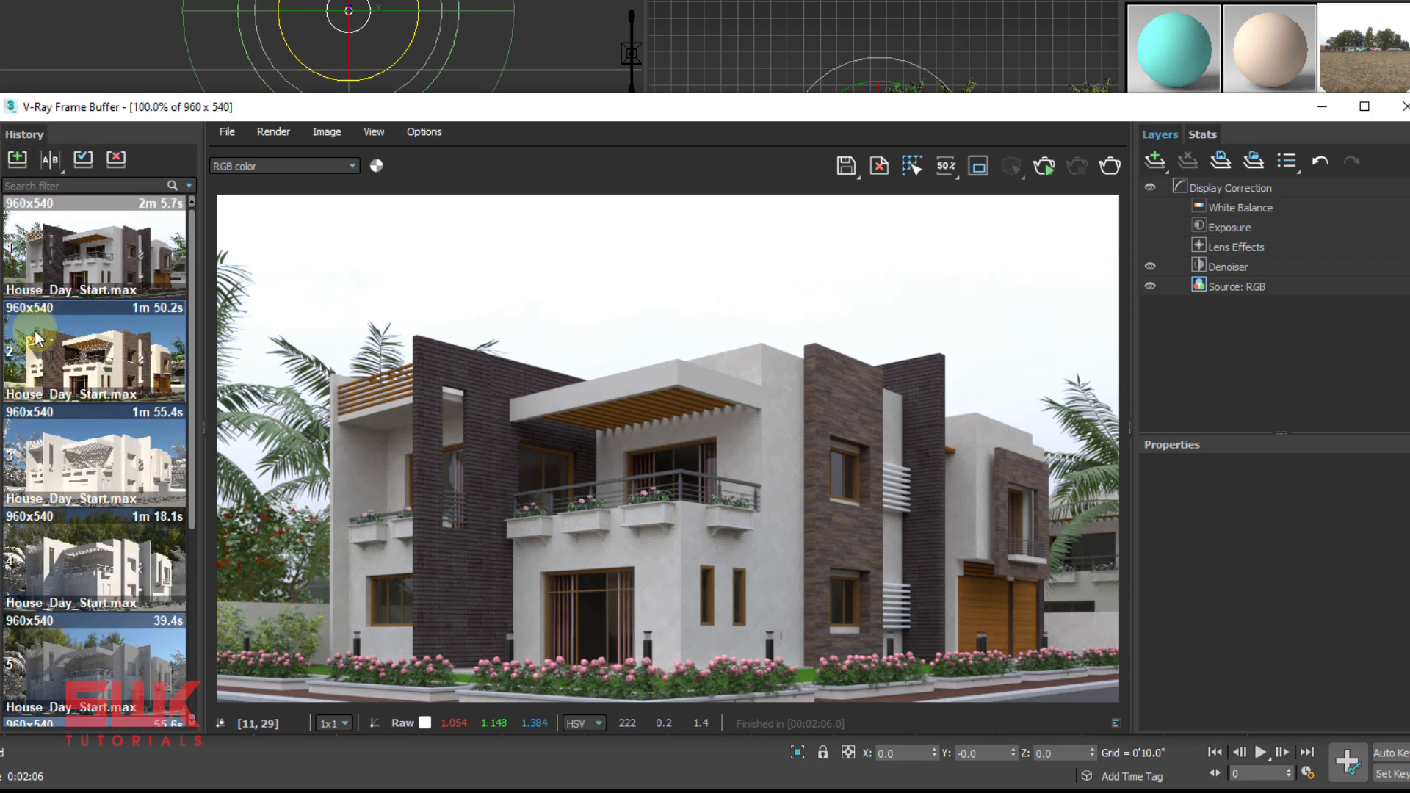
{"action": "left_click", "coordinate": [49, 160]}
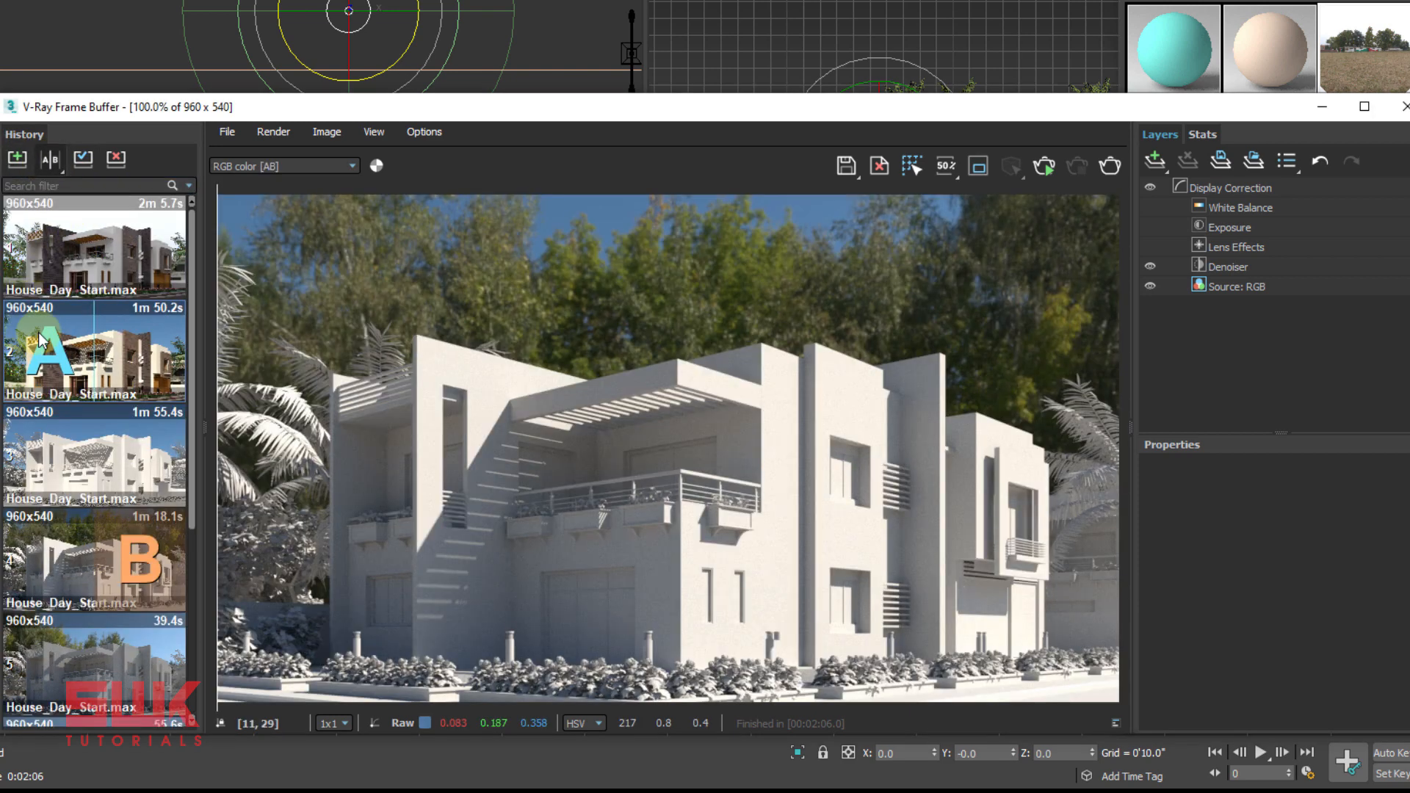
{"action": "left_click", "coordinate": [135, 249]}
{"action": "left_click_drag", "start_coordinate": [226, 380], "coordinate": [301, 408]}
{"action": "left_click", "coordinate": [48, 351]}
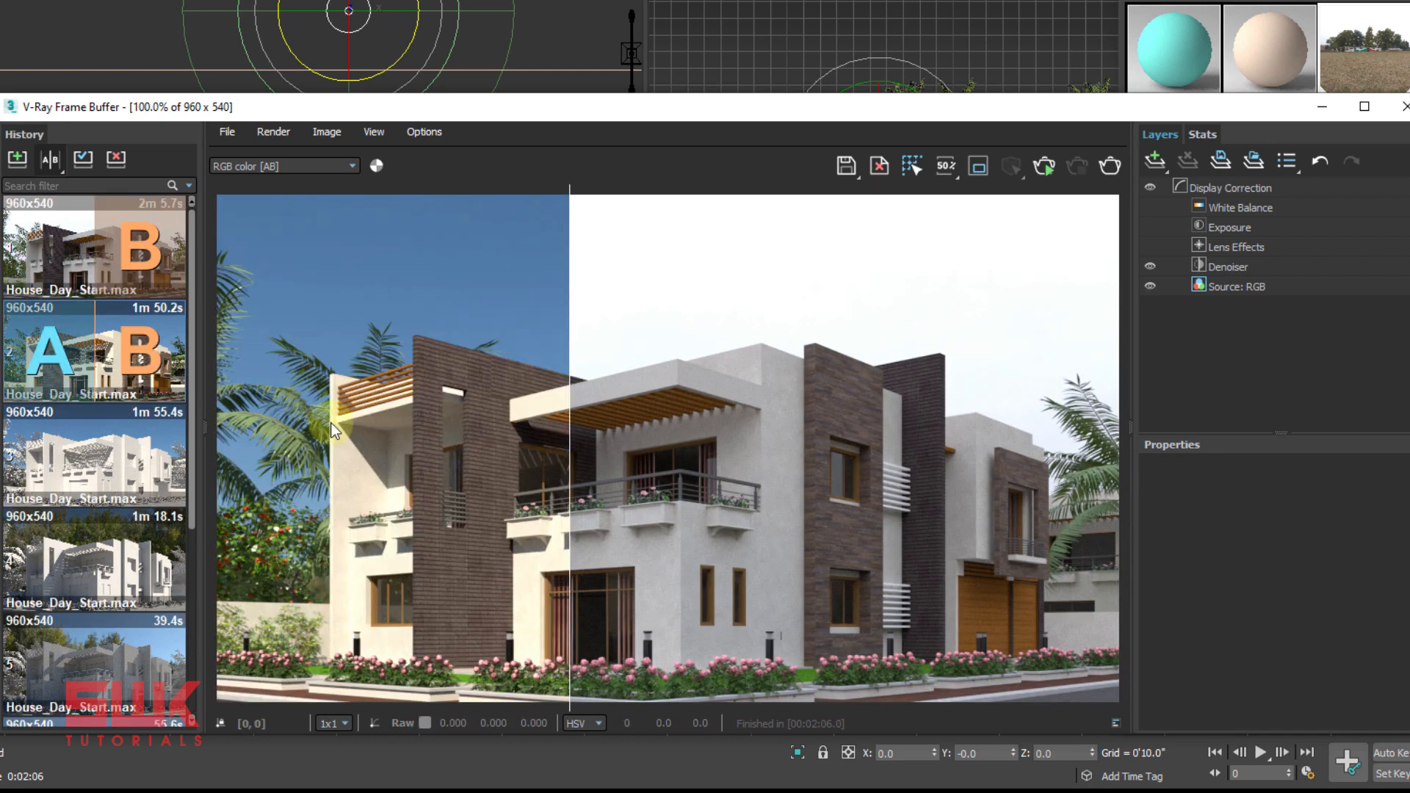
{"action": "left_click_drag", "start_coordinate": [1126, 449], "coordinate": [1135, 449]}
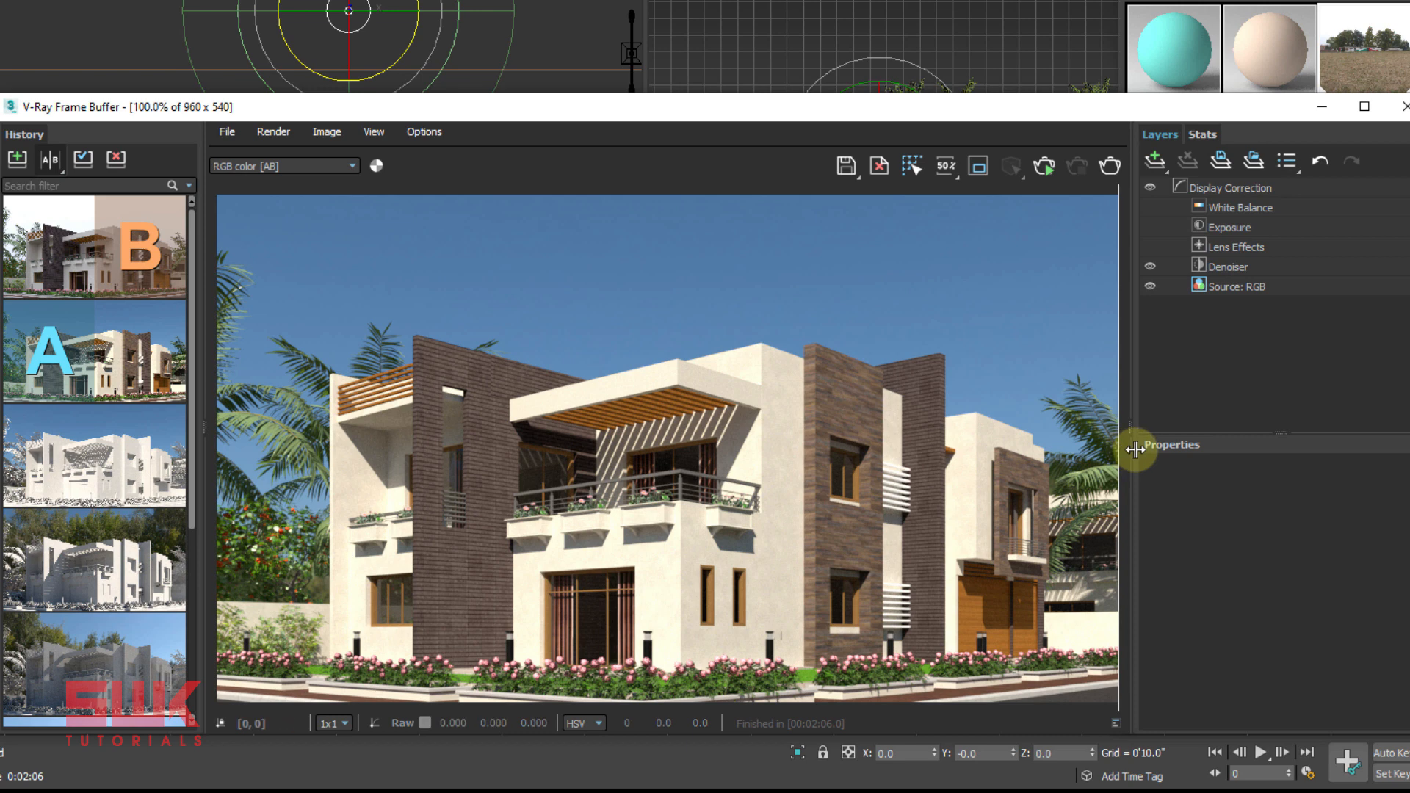
{"action": "left_click_drag", "start_coordinate": [1135, 449], "coordinate": [683, 430]}
{"action": "left_click", "coordinate": [50, 160]}
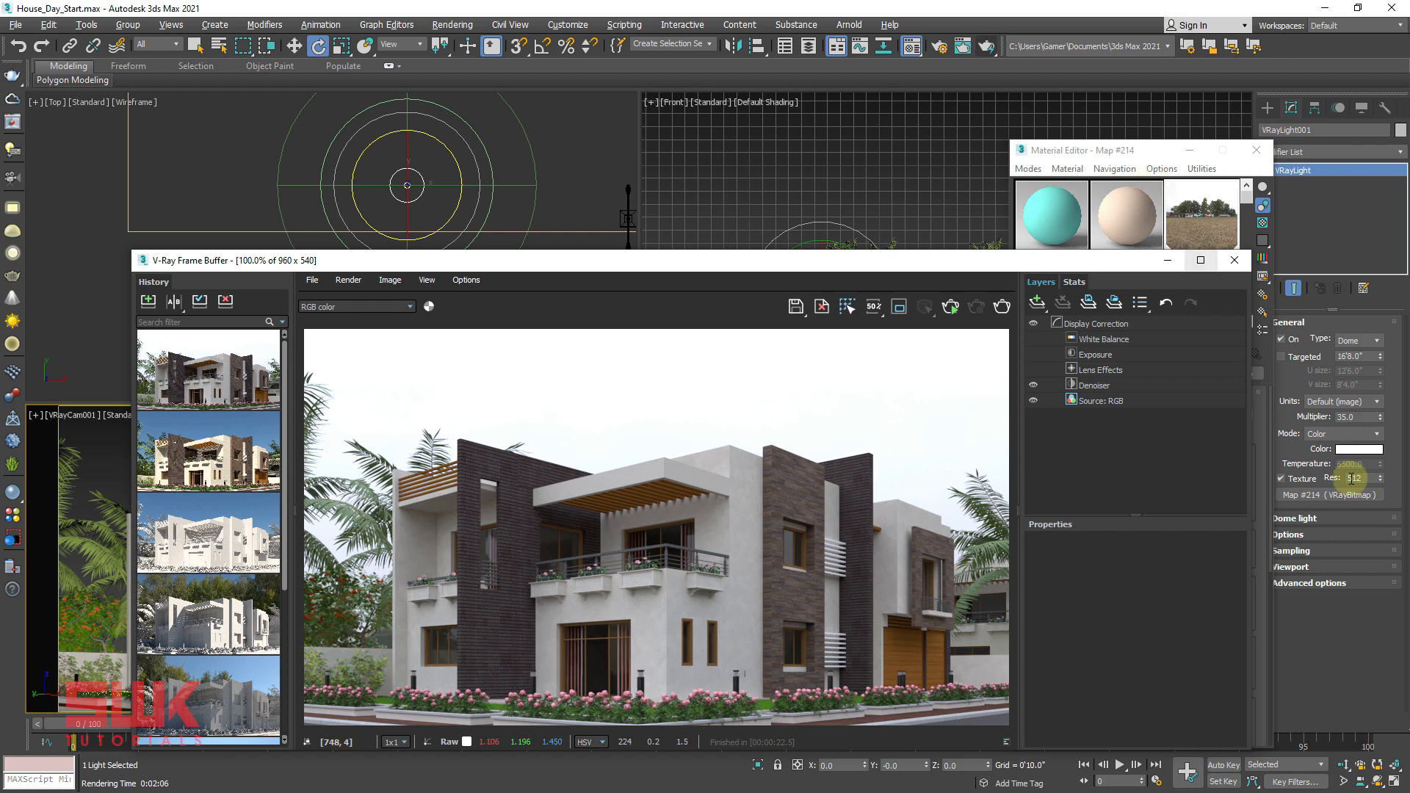
Clear the dome light's texture map and assign a new VRayBitmap in its place
{"action": "right_click", "coordinate": [1337, 498]}
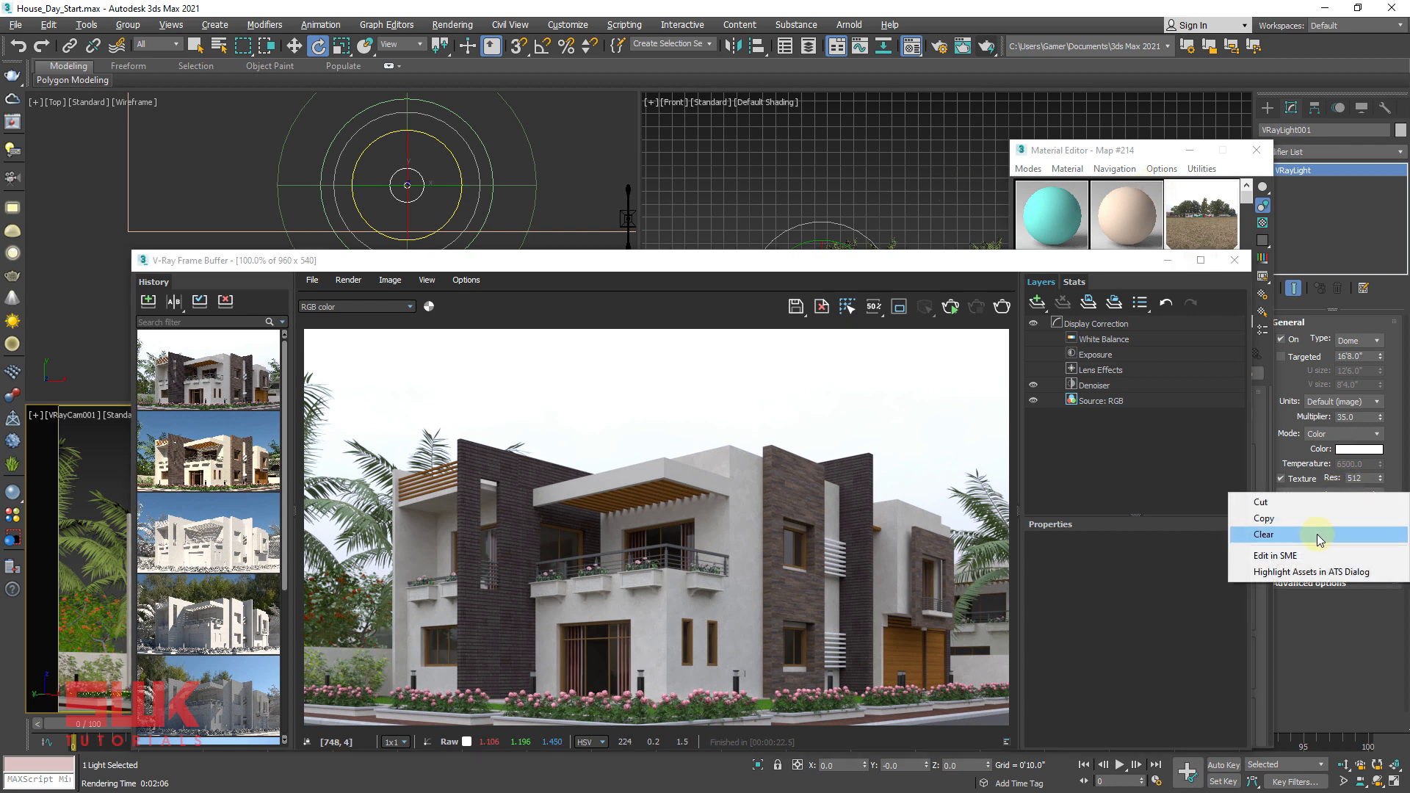
{"action": "left_click", "coordinate": [1315, 535]}
{"action": "left_click", "coordinate": [1327, 496]}
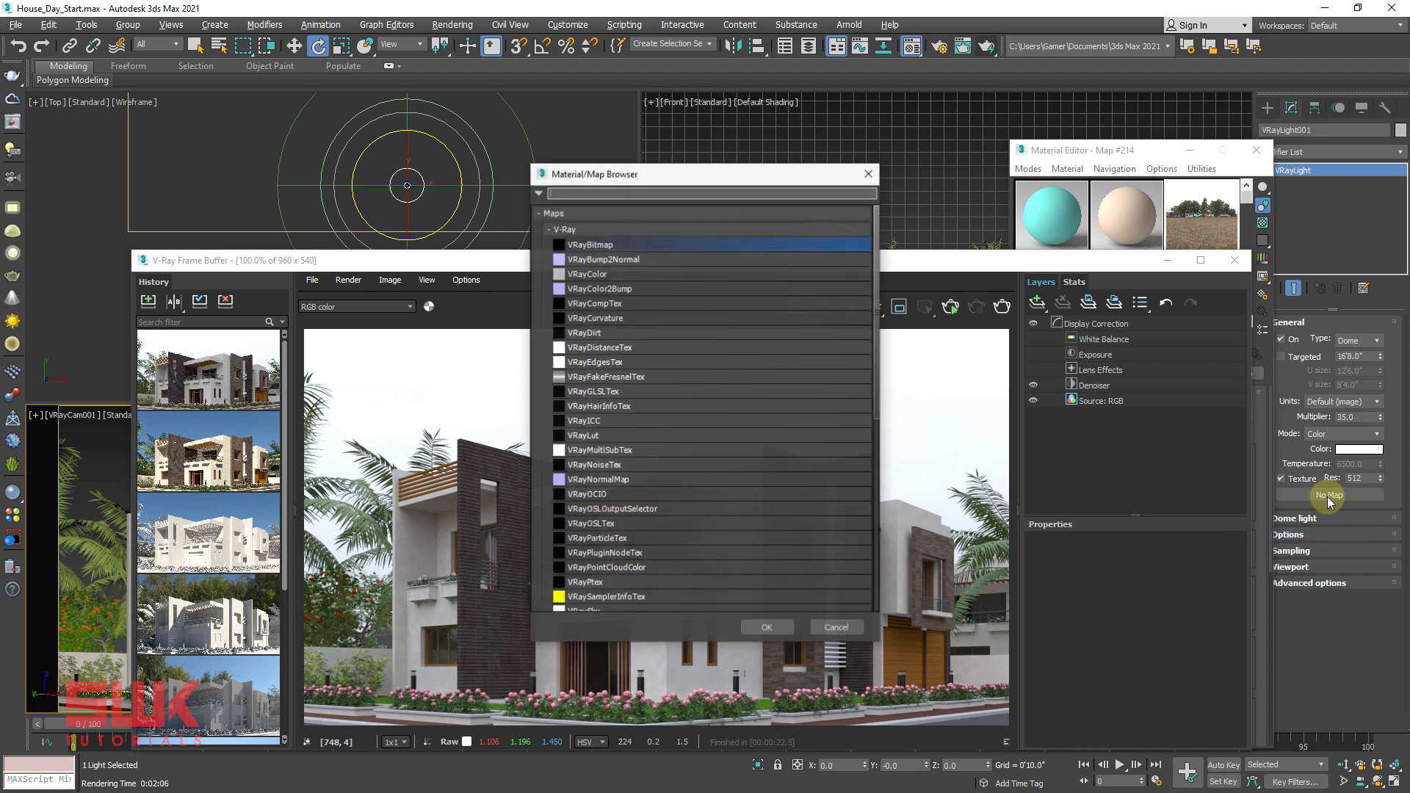
{"action": "left_click", "coordinate": [591, 240]}
{"action": "double_click", "coordinate": [591, 241]}
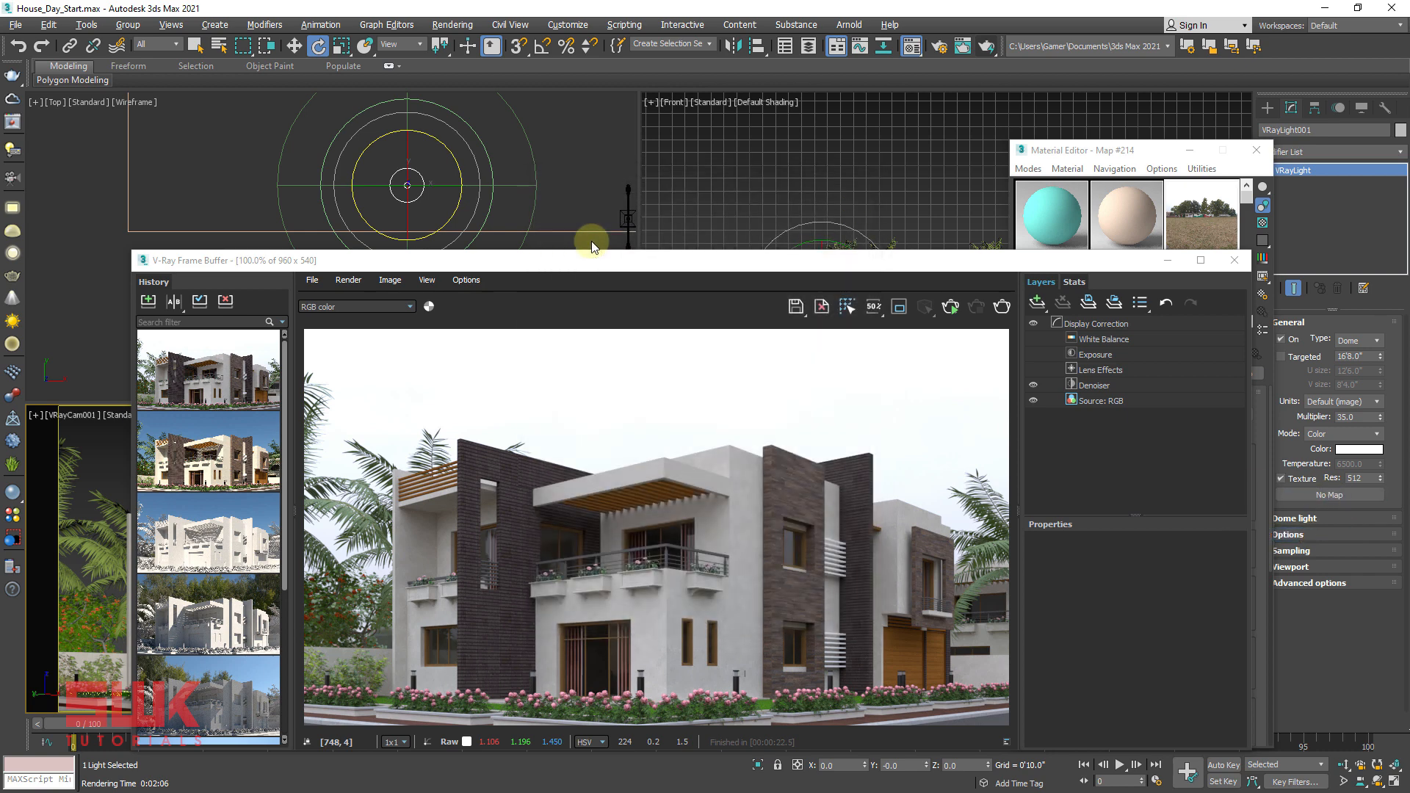
Load shanghai_bund_2k from the Night folder's shanghai Bund subfolder as the VRayBitmap's HDR image
{"action": "left_click", "coordinate": [304, 73]}
{"action": "double_click", "coordinate": [129, 125]}
{"action": "double_click", "coordinate": [129, 110]}
{"action": "left_click", "coordinate": [277, 147]}
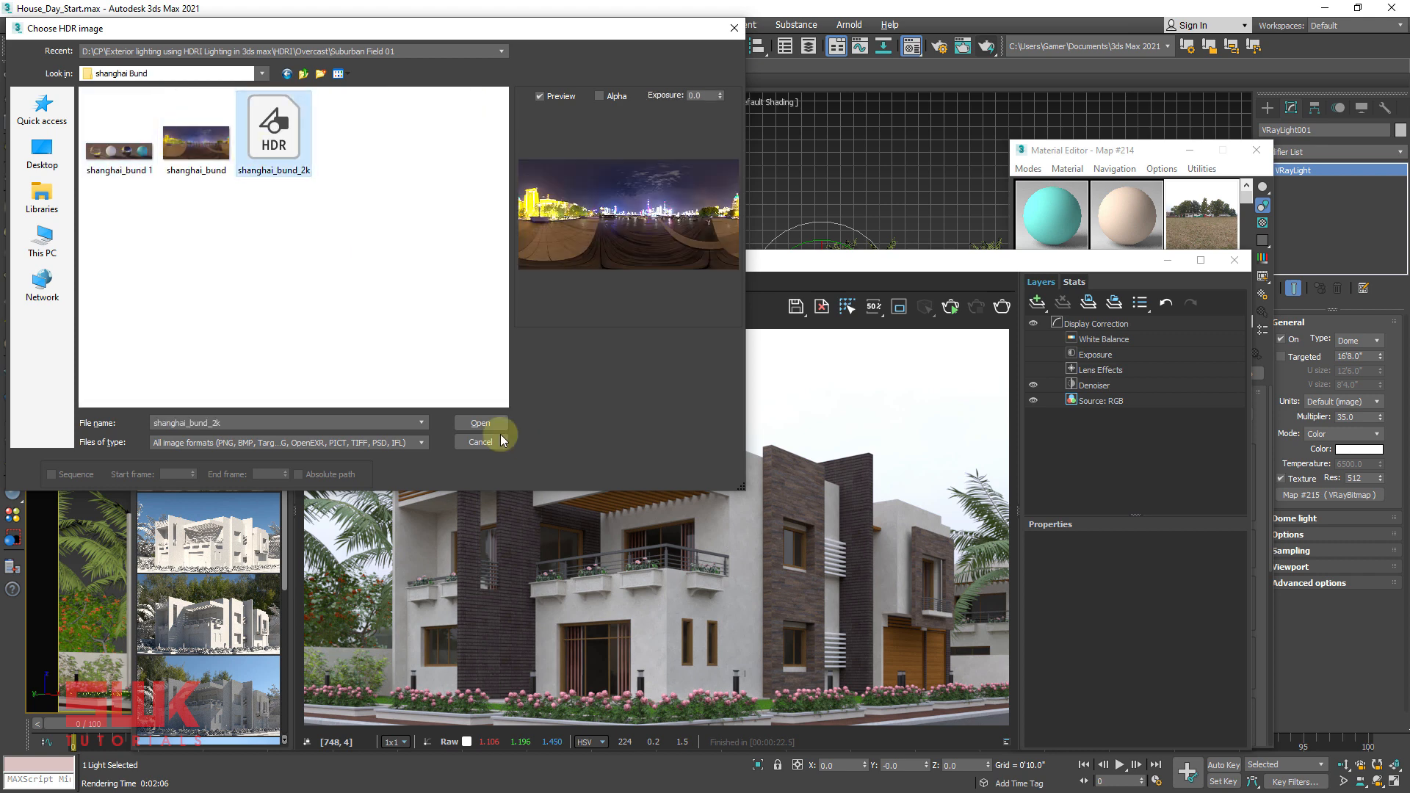
{"action": "left_click", "coordinate": [480, 423]}
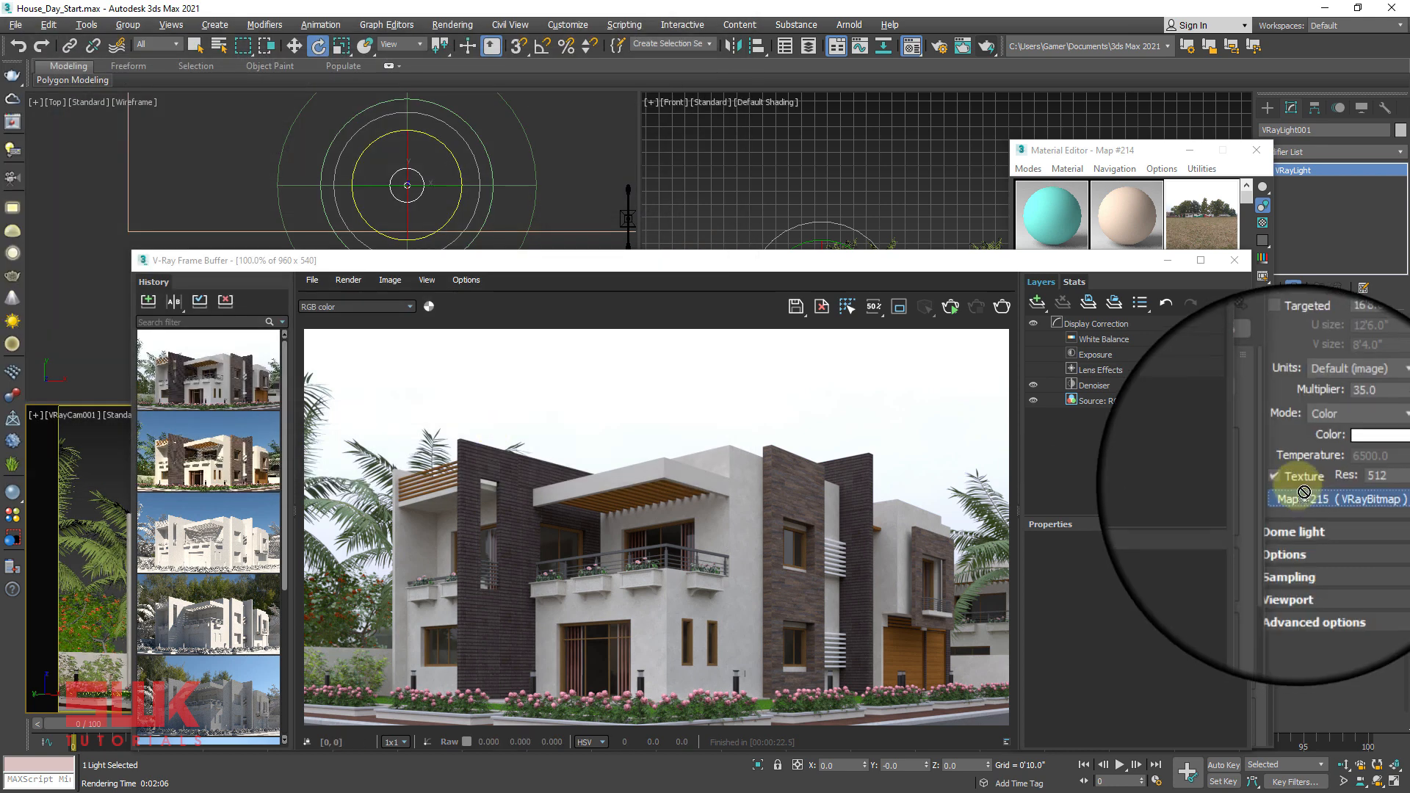
Place the dome light's new HDRI map in the Material Editor's first slot and start an interactive render of the house
{"action": "left_click_drag", "start_coordinate": [1050, 210], "coordinate": [1050, 210]}
{"action": "left_click", "coordinate": [1107, 493]}
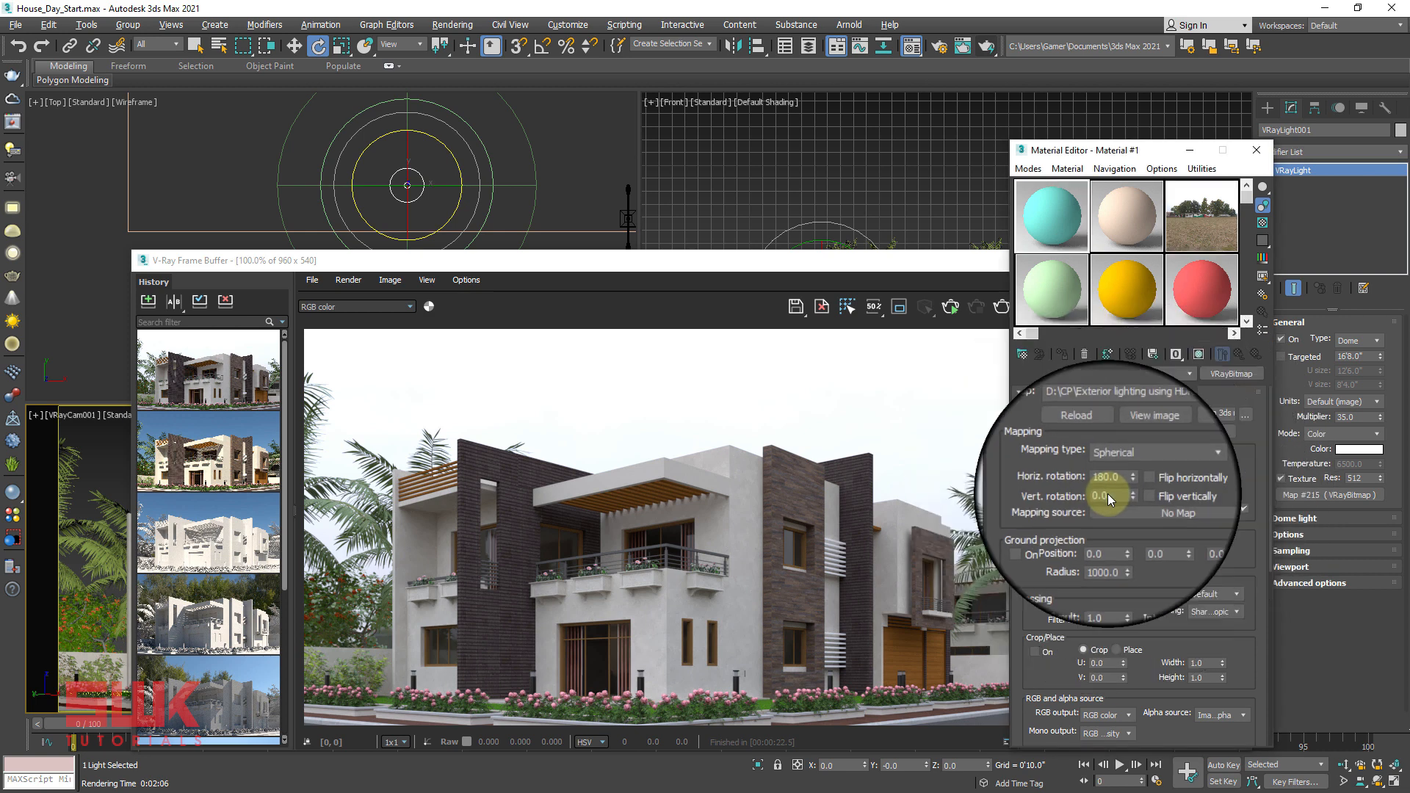
{"action": "left_click", "coordinate": [943, 449]}
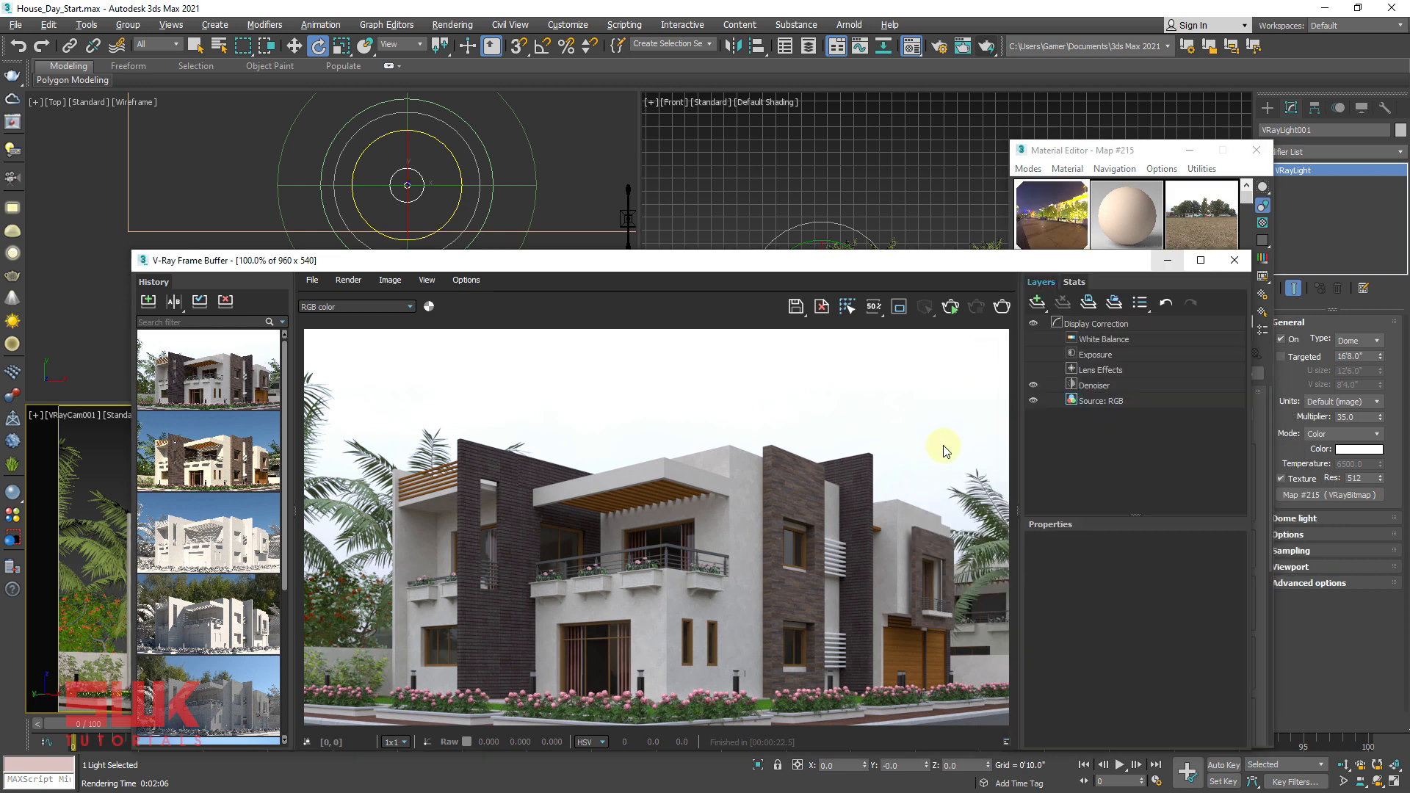
{"action": "left_click", "coordinate": [998, 308]}
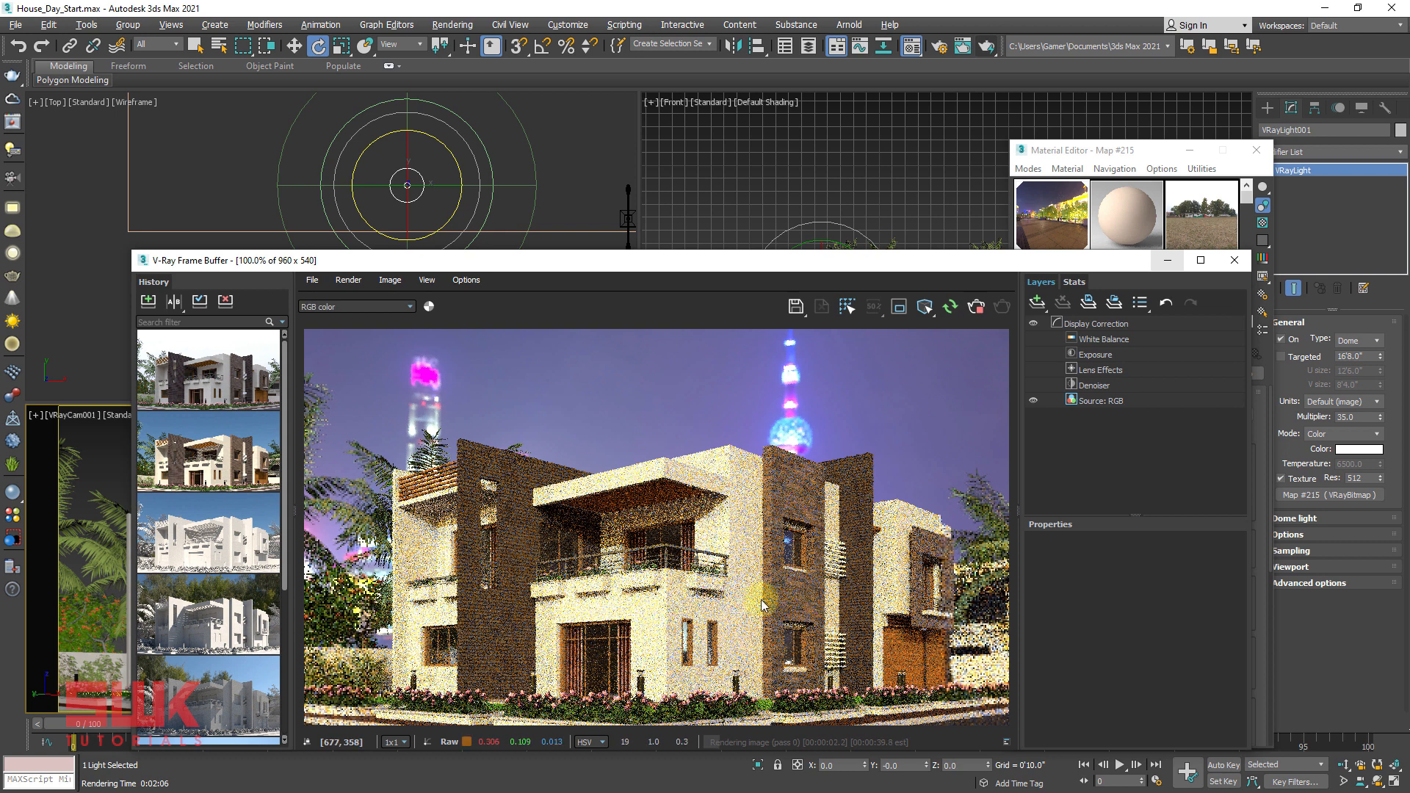
Set the dome light's Multiplier to 1.0 and check the night HDRI's map parameters
{"action": "double_click", "coordinate": [1361, 417]}
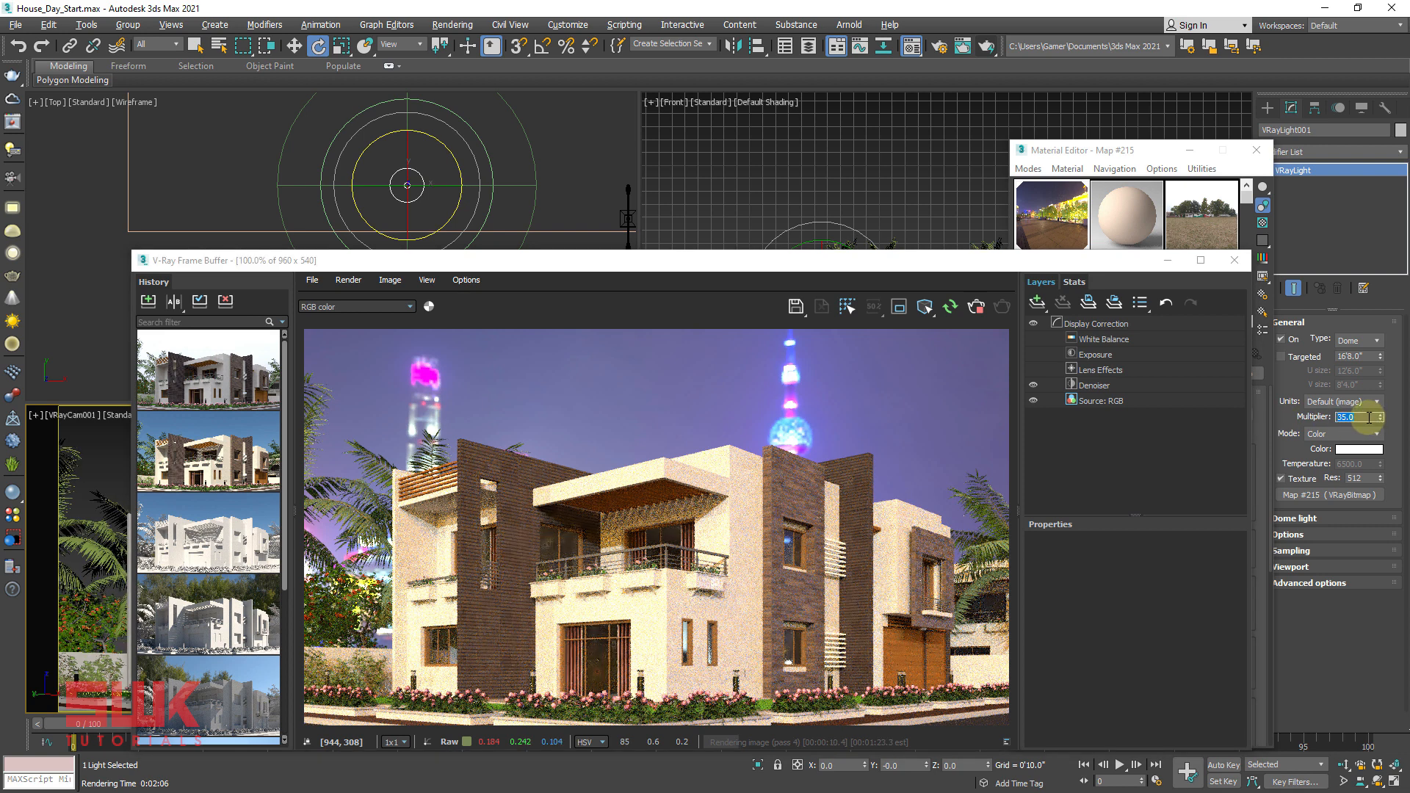
{"action": "key", "text": "Return"}
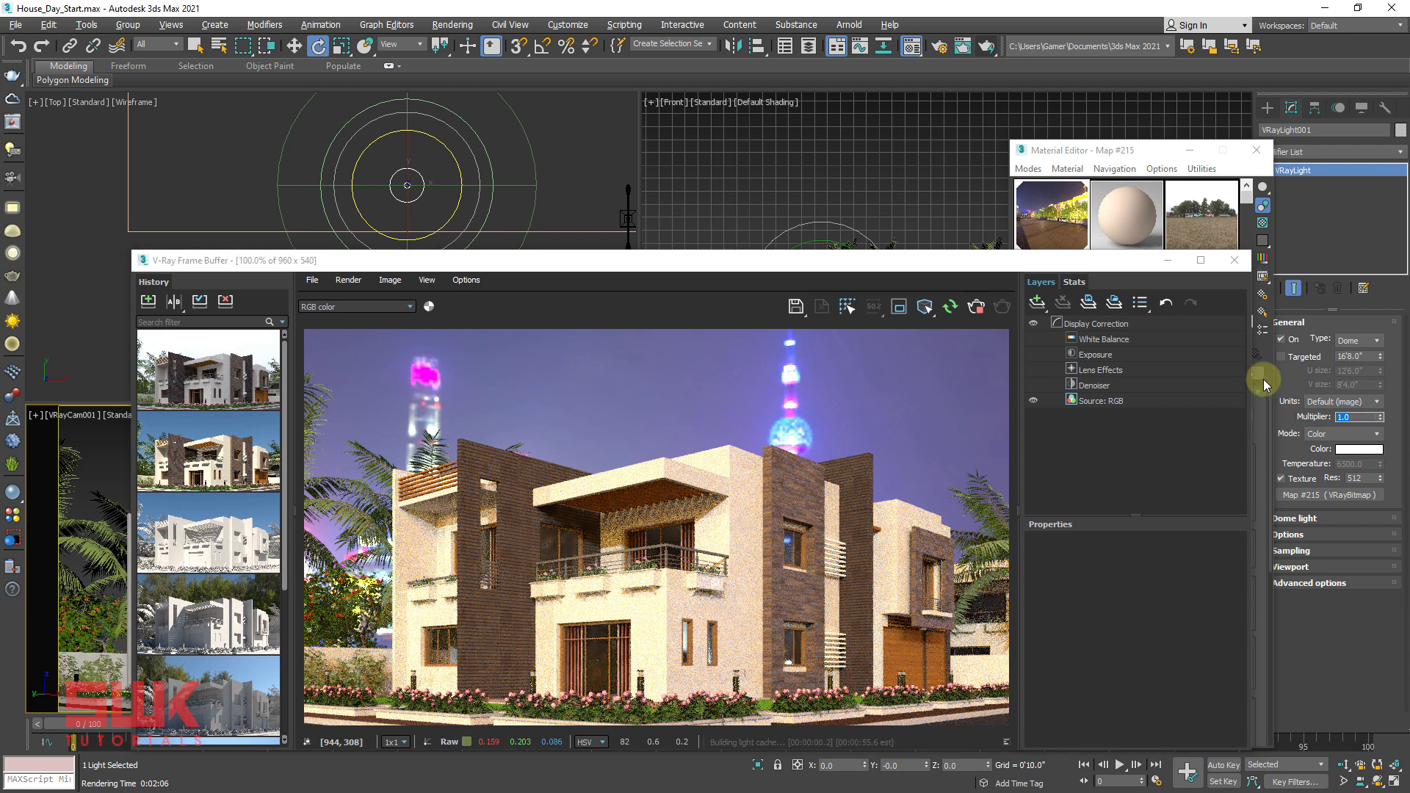
{"action": "left_click", "coordinate": [1117, 154]}
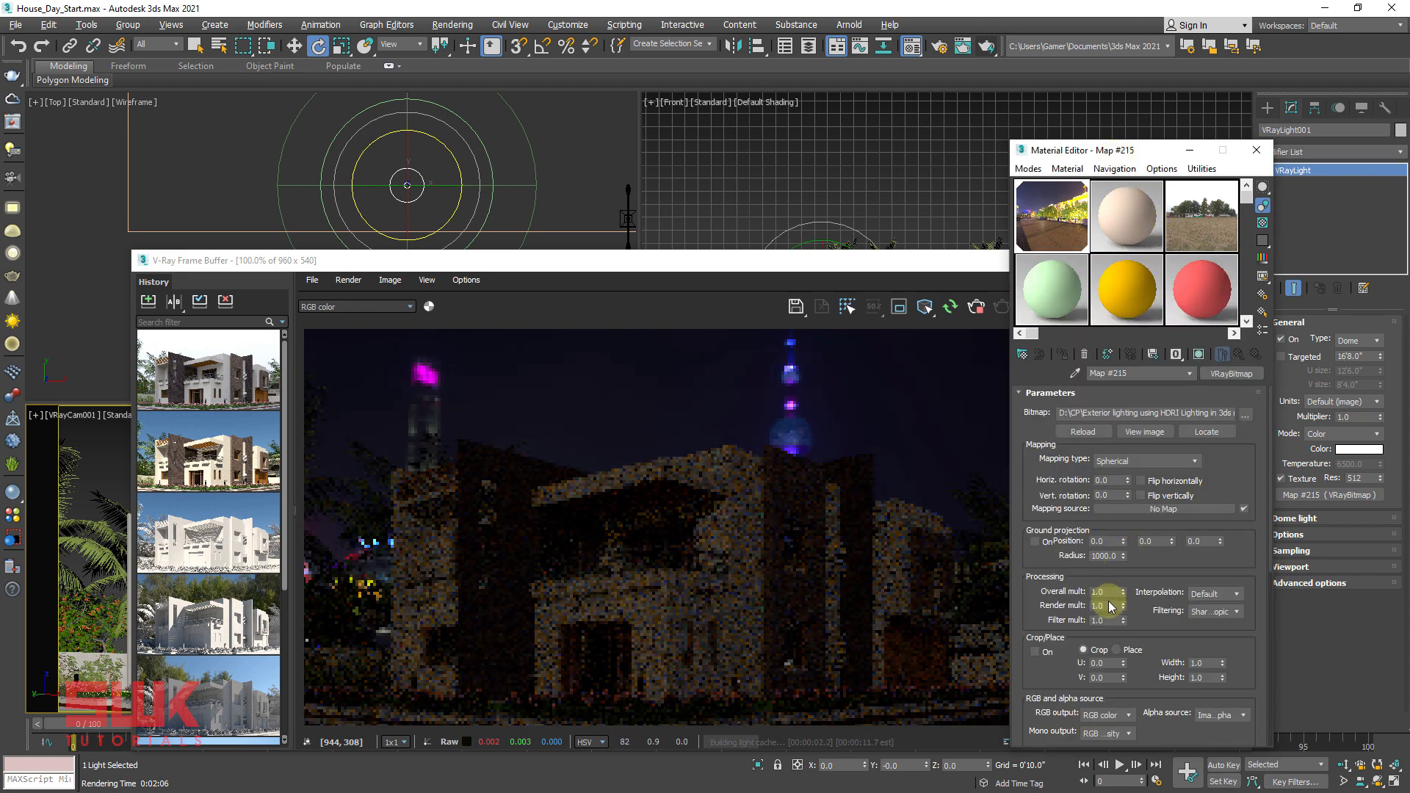
{"action": "left_click", "coordinate": [901, 496]}
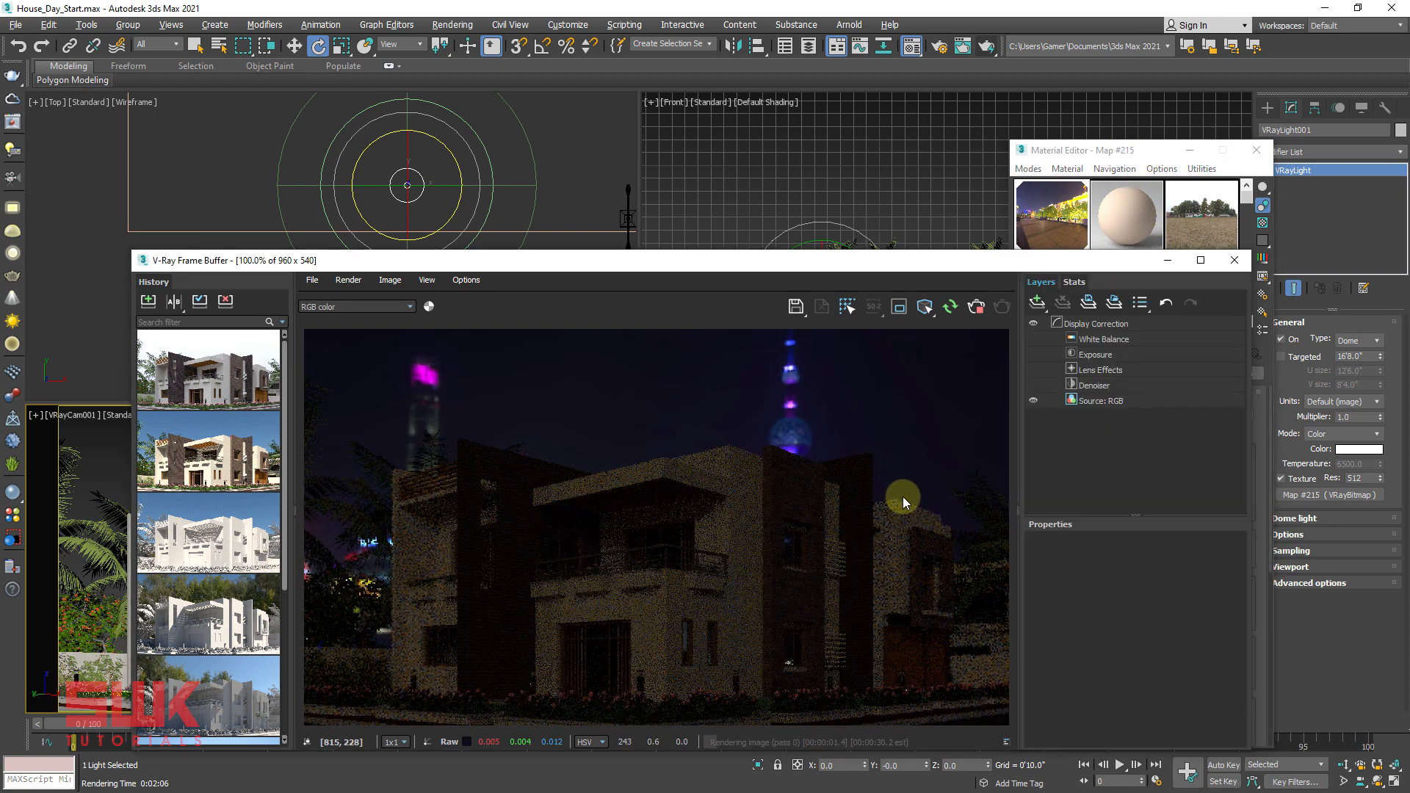
Try a horizontal rotation of 90 on the night HDRI map, and set it to 180 instead
{"action": "left_click", "coordinate": [1116, 150]}
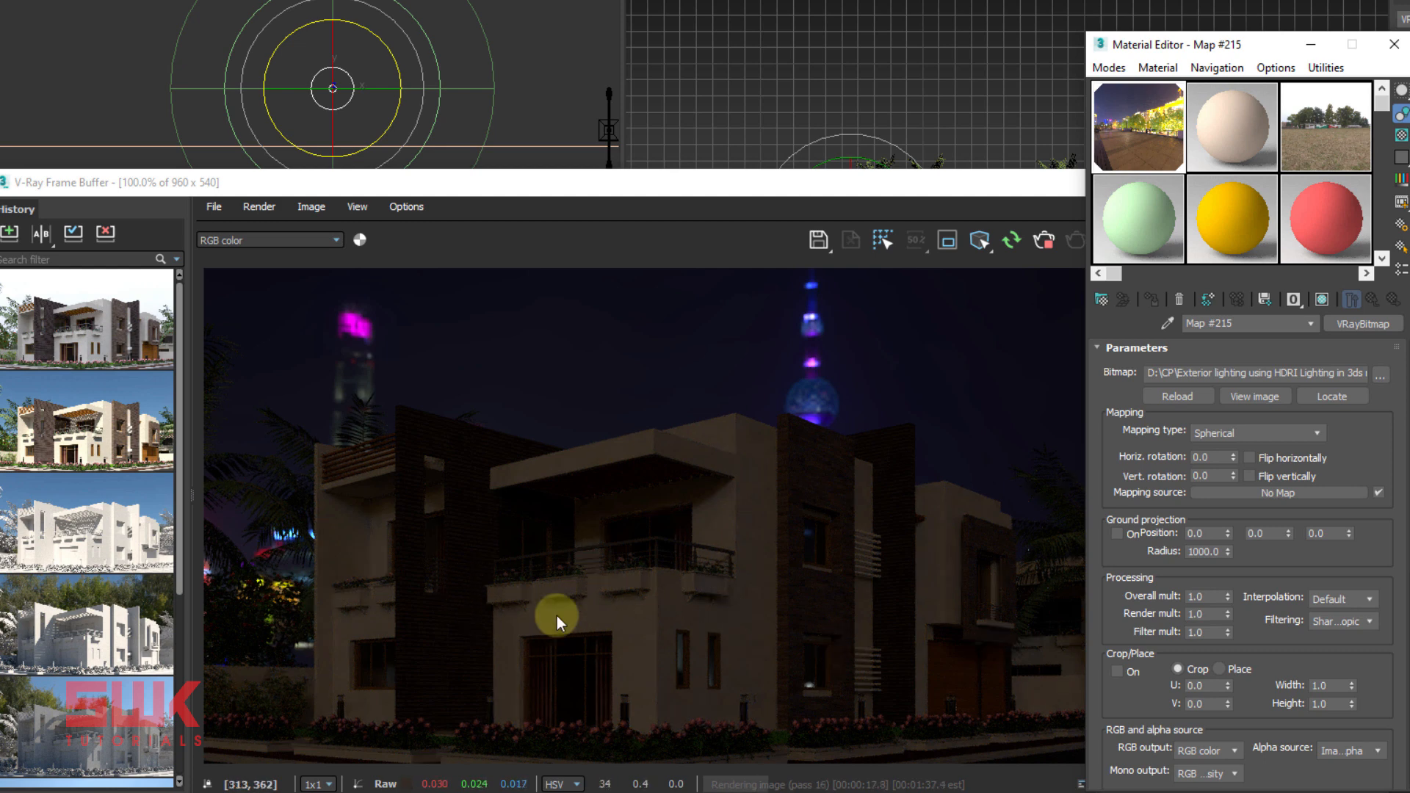
{"action": "double_click", "coordinate": [1223, 460]}
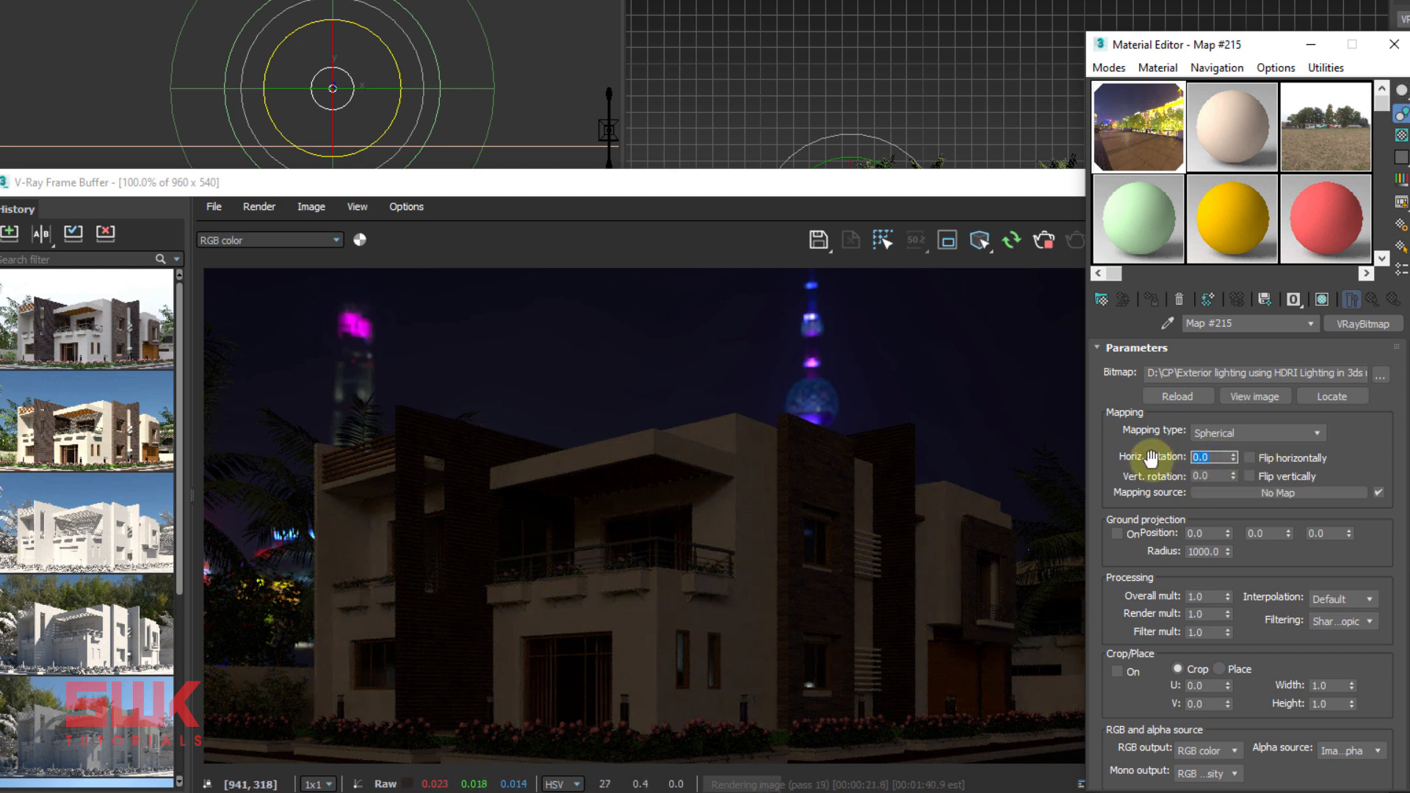
{"action": "key", "text": "Return"}
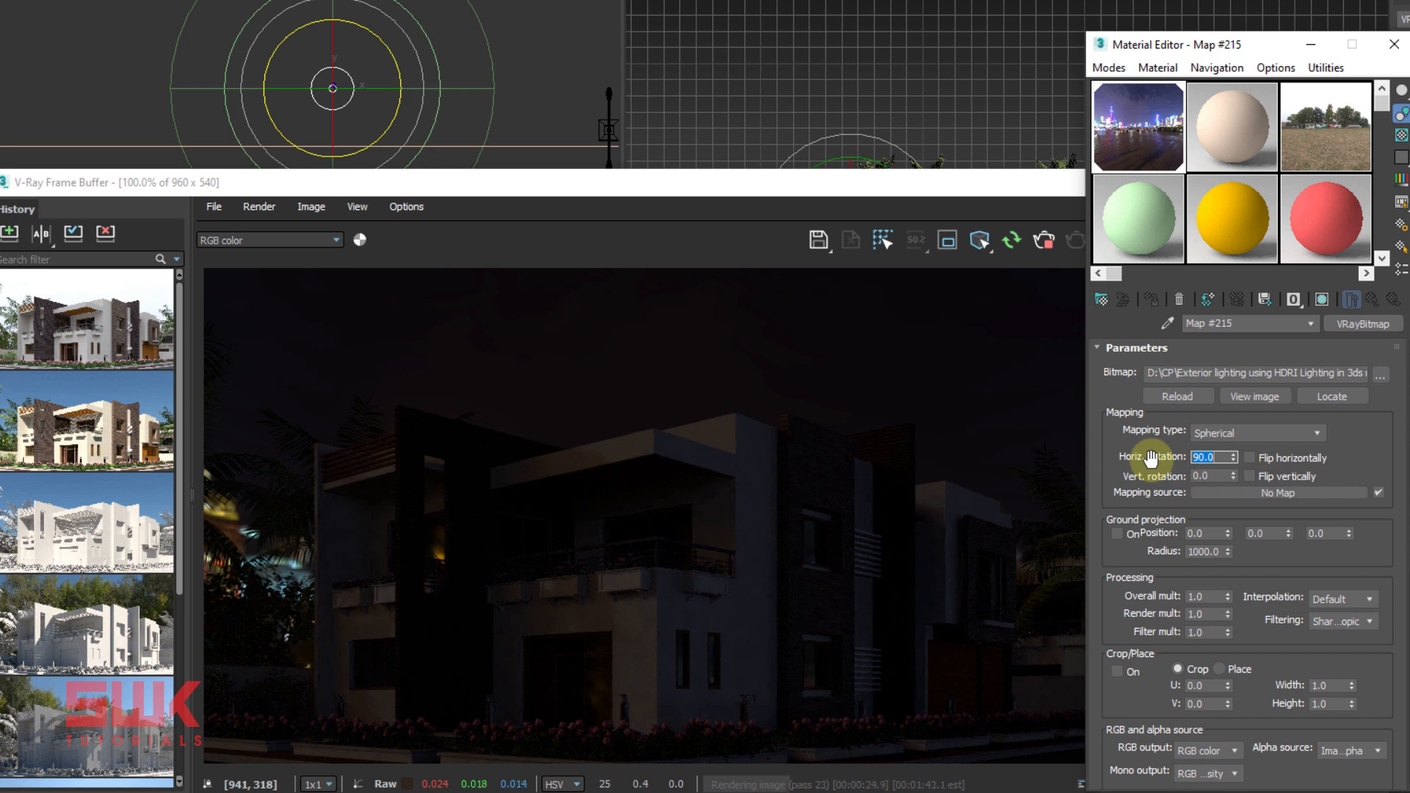
{"action": "type", "text": "180"}
{"action": "key", "text": "Return"}
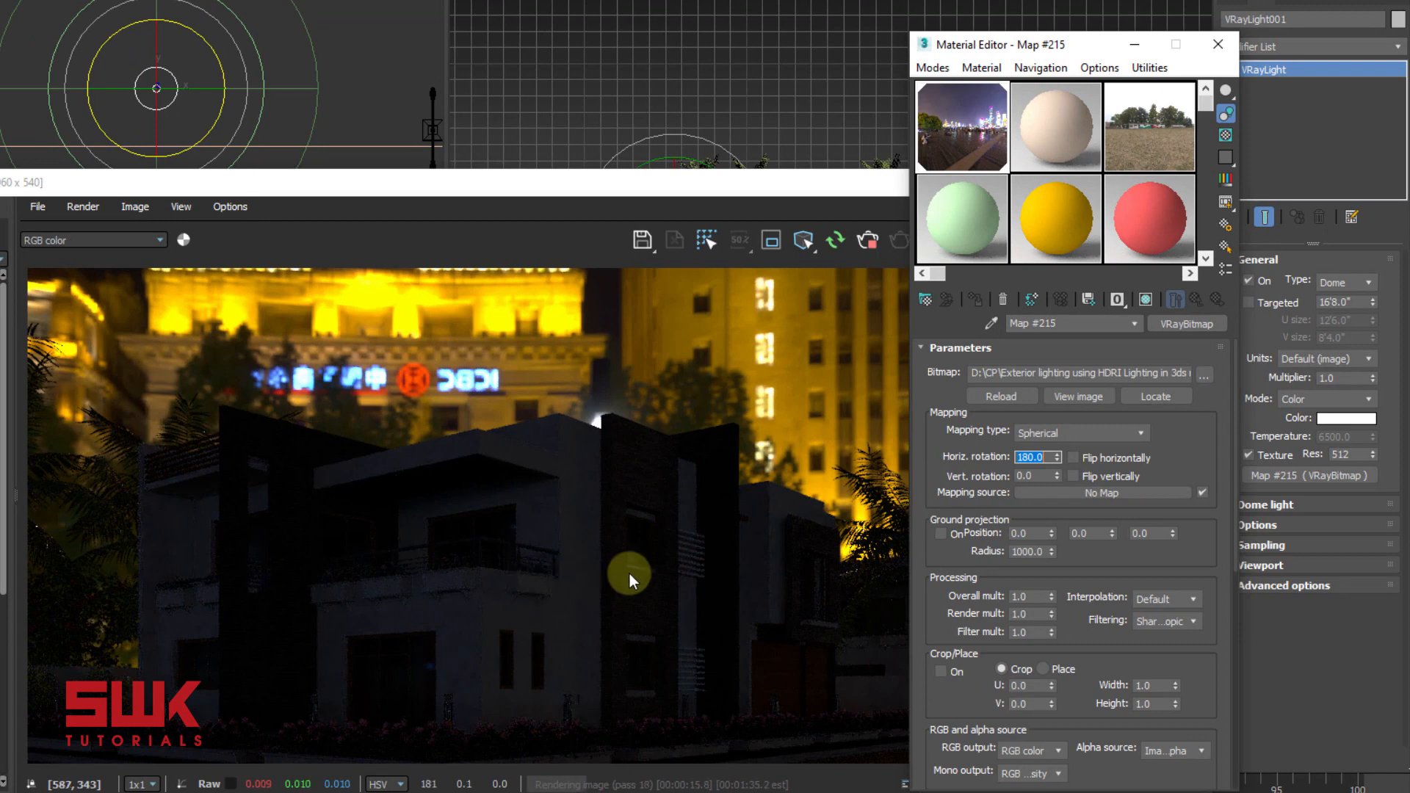
Set the night HDRI map's Render mult to 5.0 and move the Material Editor aside to view the render
{"action": "double_click", "coordinate": [1339, 379]}
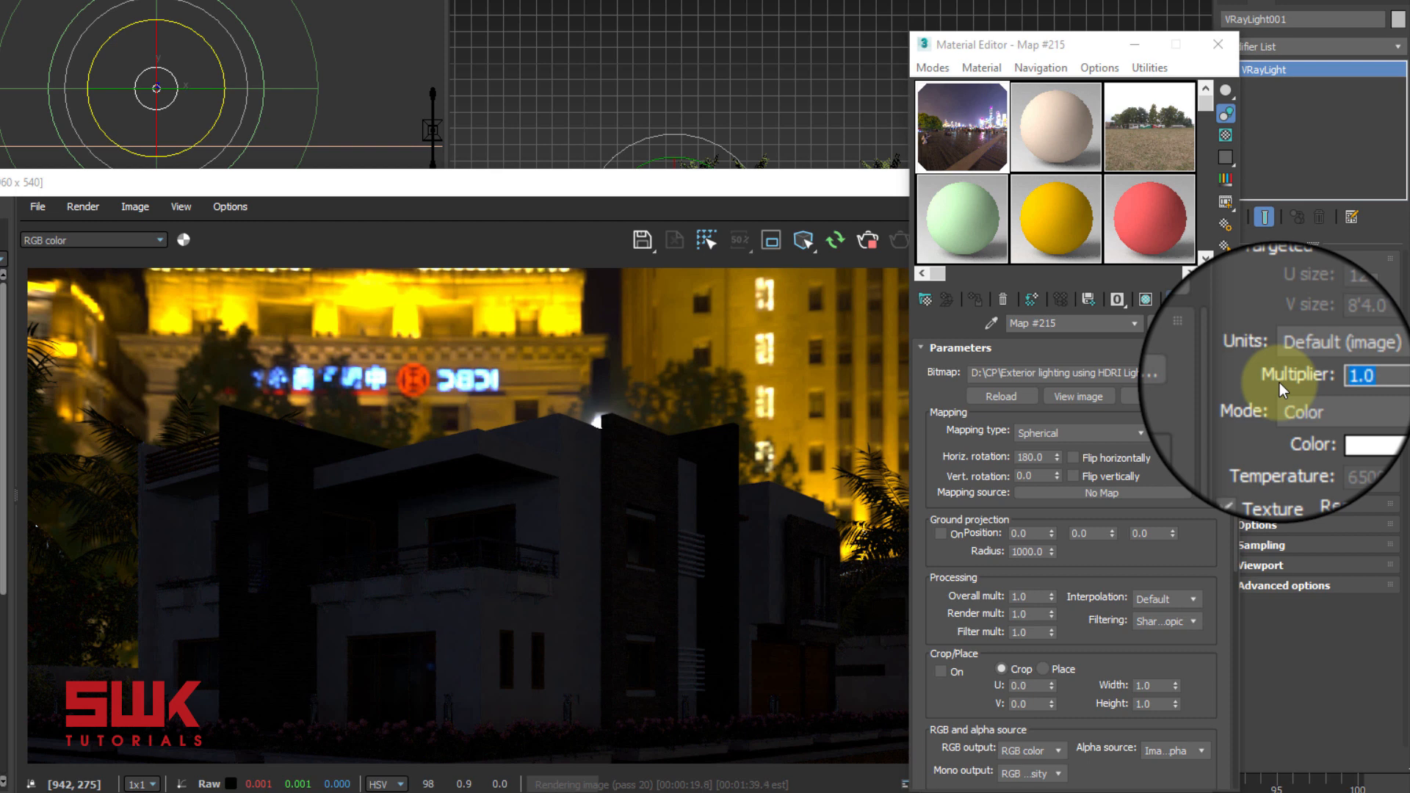
{"action": "double_click", "coordinate": [1025, 614]}
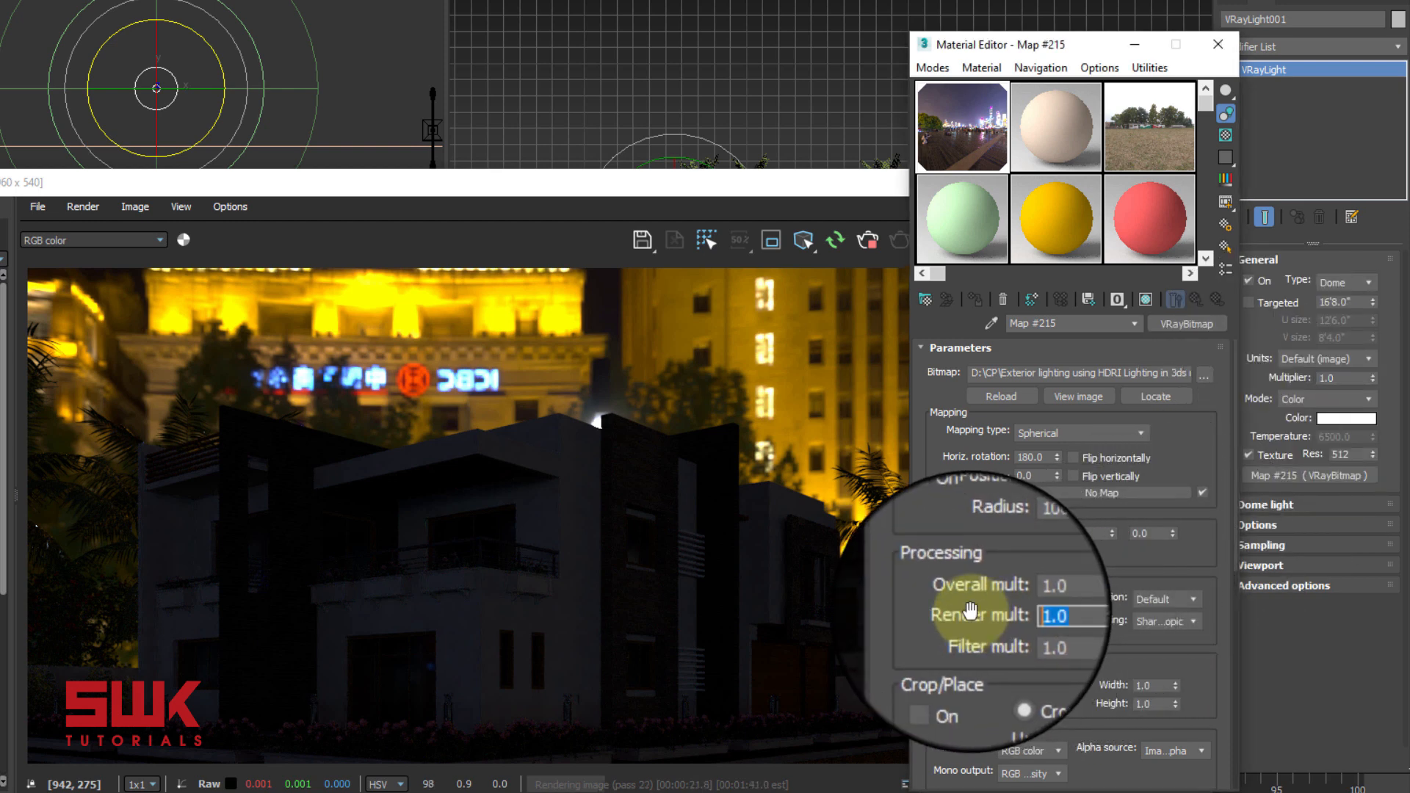
{"action": "type", "text": "5"}
{"action": "key", "text": "Return"}
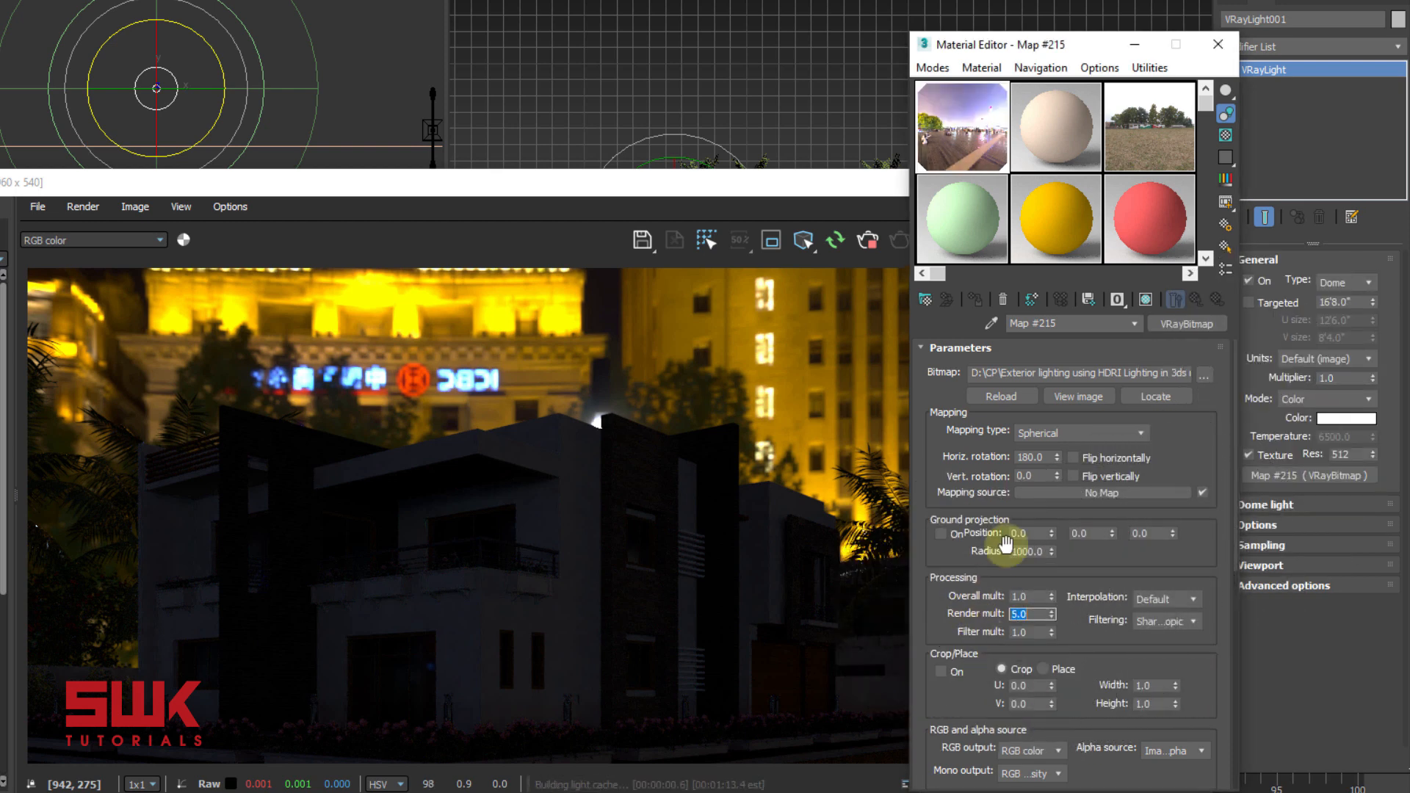
{"action": "left_click_drag", "start_coordinate": [1009, 63], "coordinate": [976, 62]}
{"action": "left_click", "coordinate": [843, 293]}
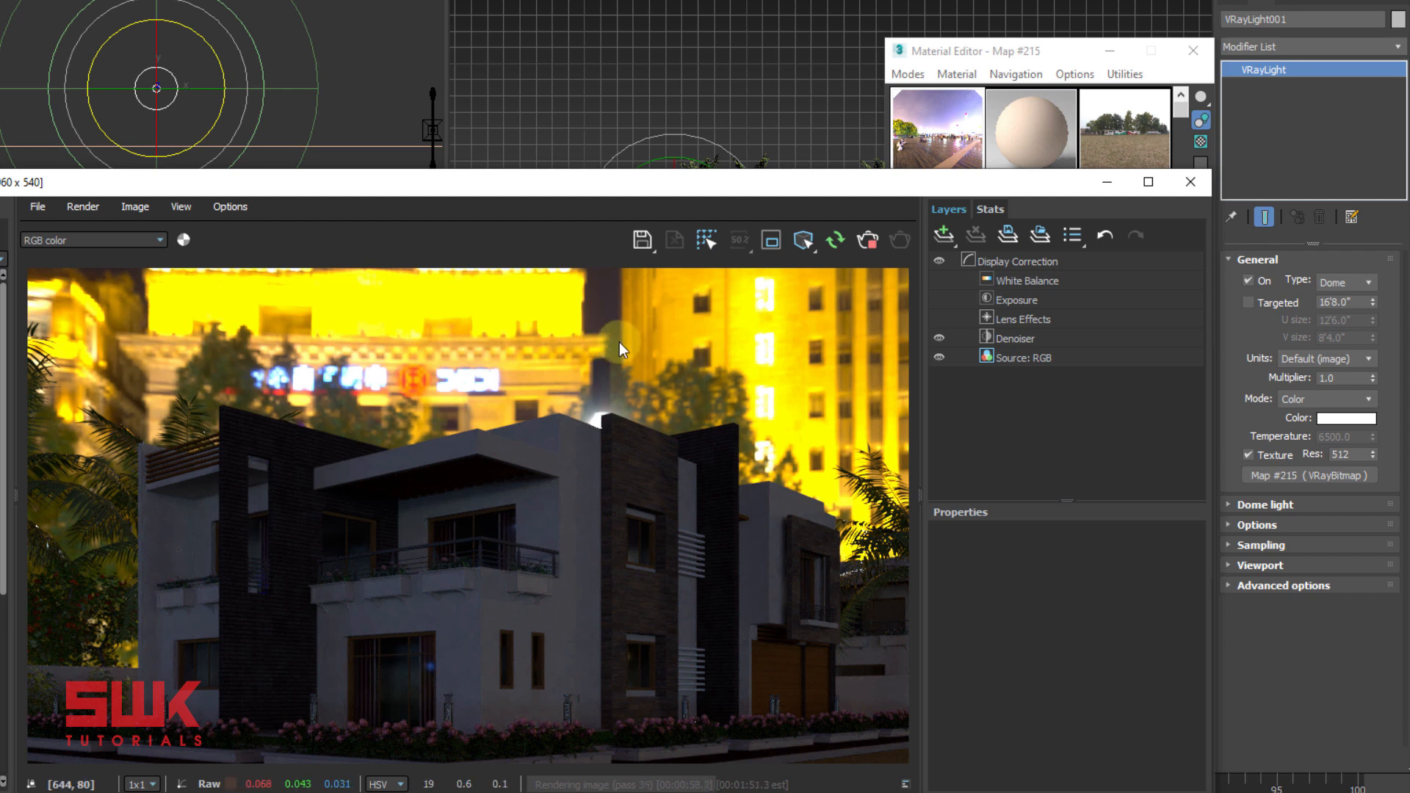
Make the dome light invisible in its options so its HDRI no longer shows as the background
{"action": "left_click", "coordinate": [1232, 523]}
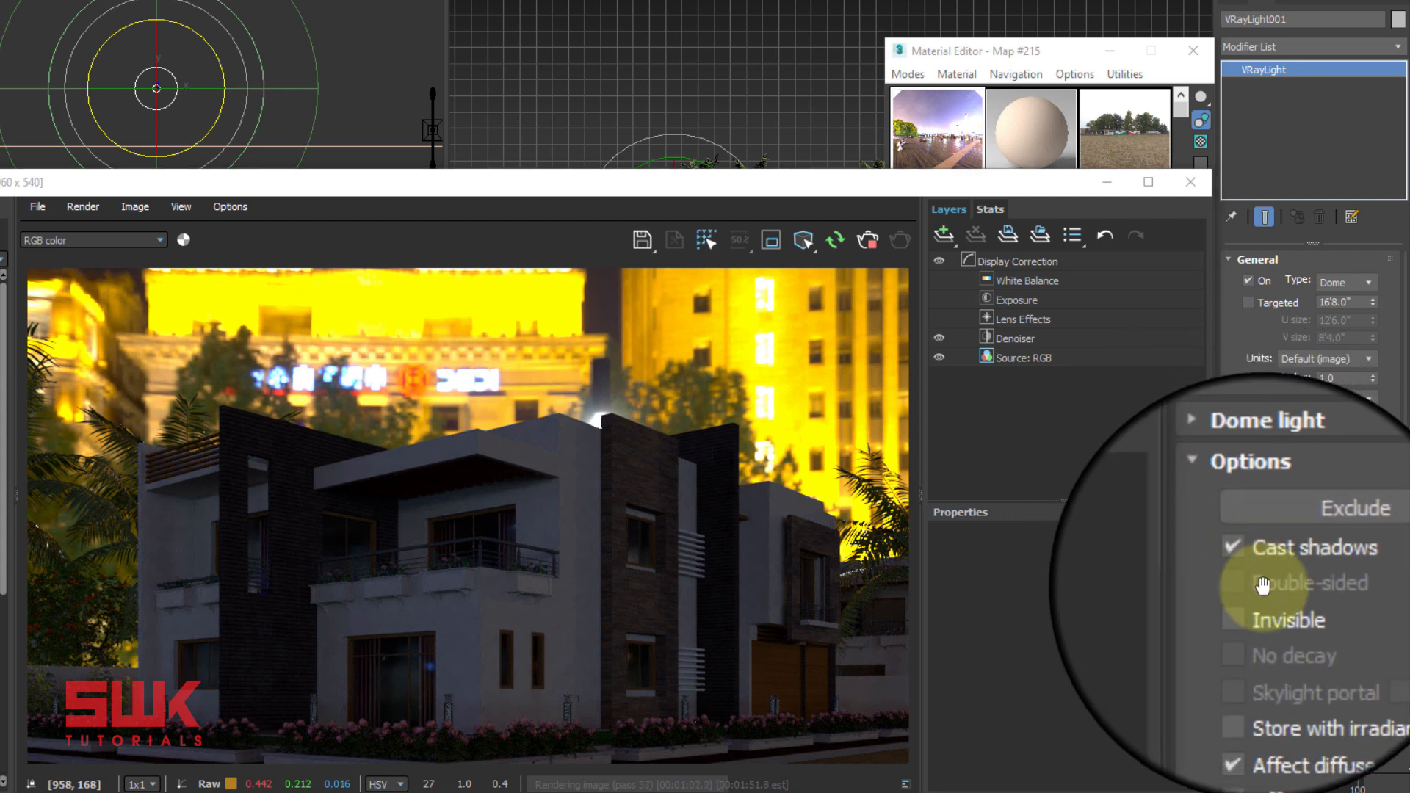
{"action": "left_click", "coordinate": [1251, 603]}
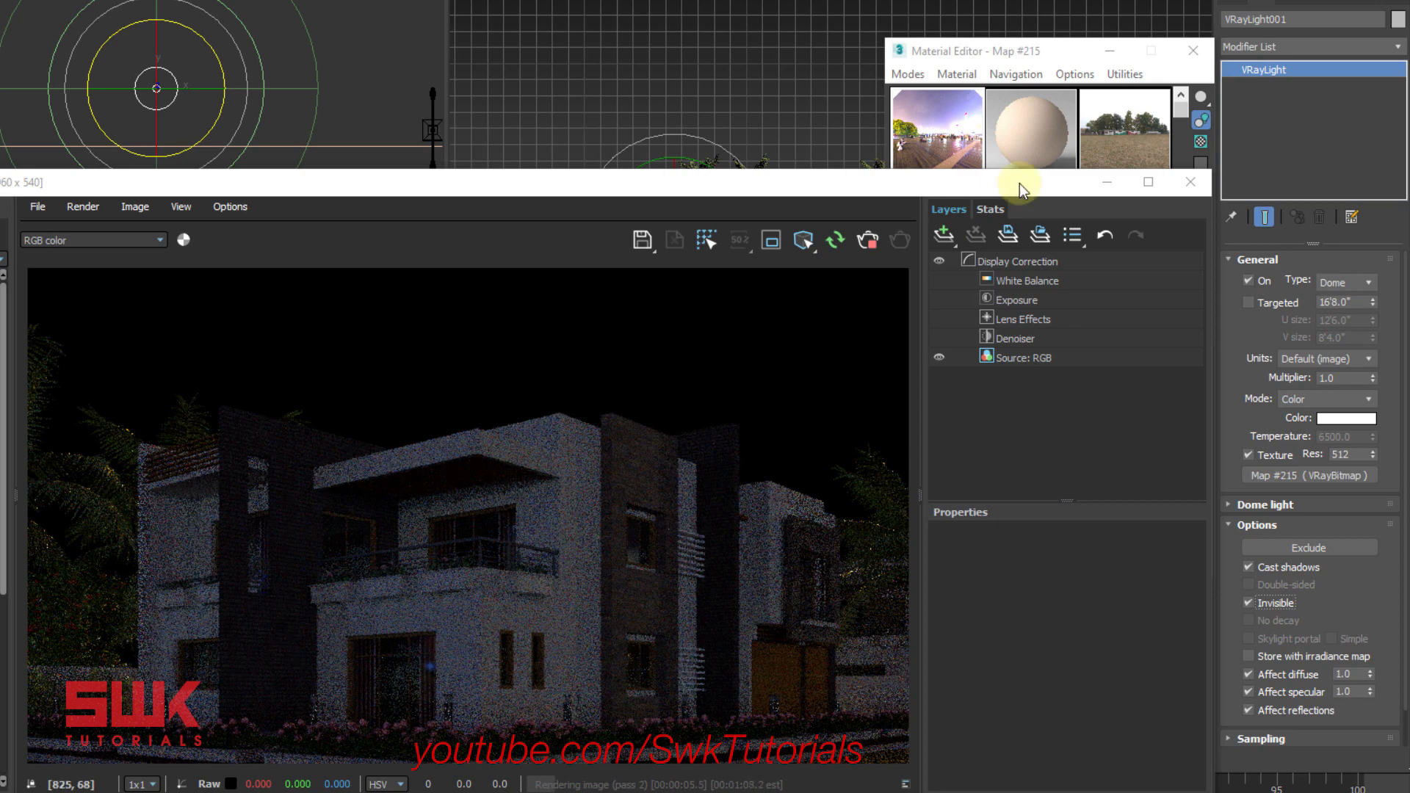
Replace the material in the second Material Editor slot with a VRayBitmap map
{"action": "left_click", "coordinate": [1021, 52]}
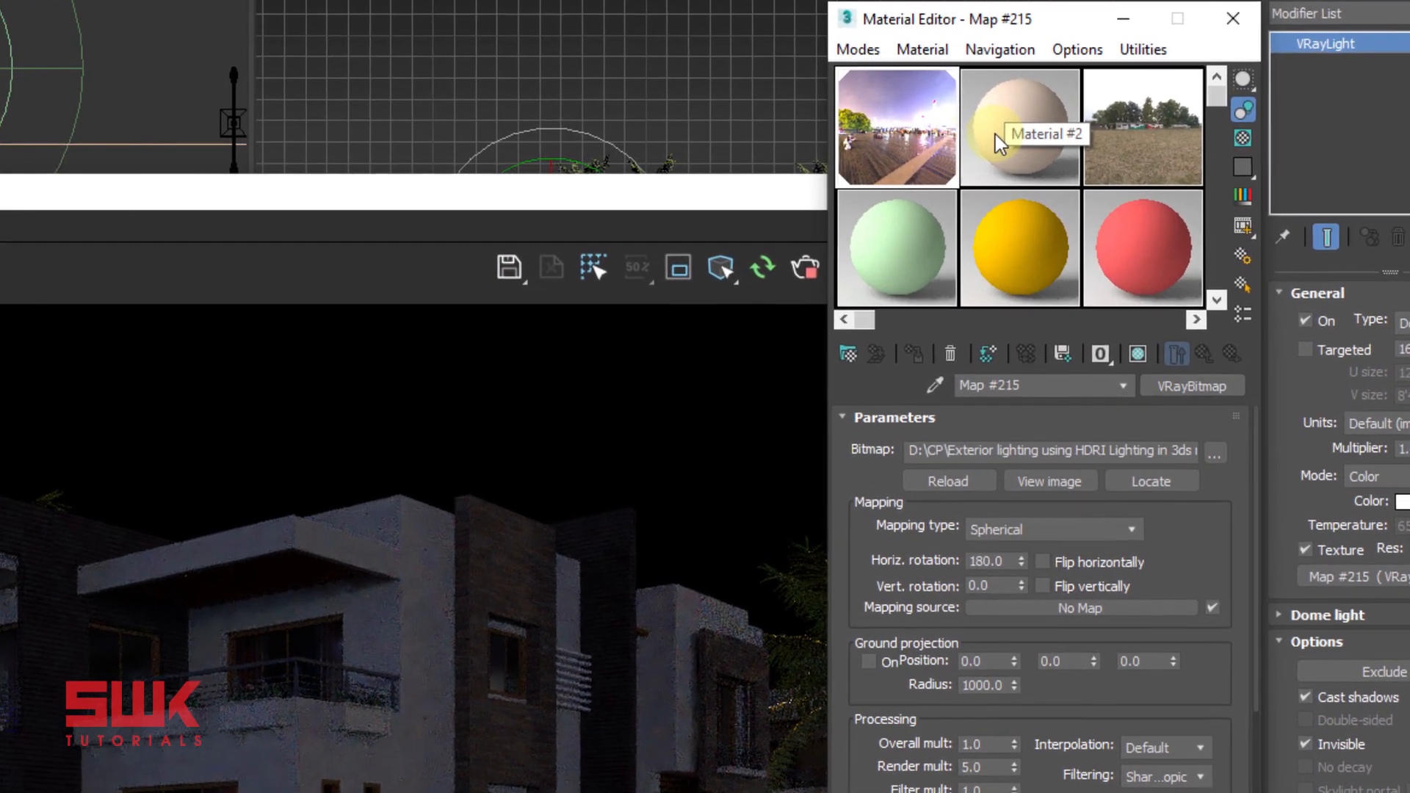
{"action": "left_click", "coordinate": [994, 135]}
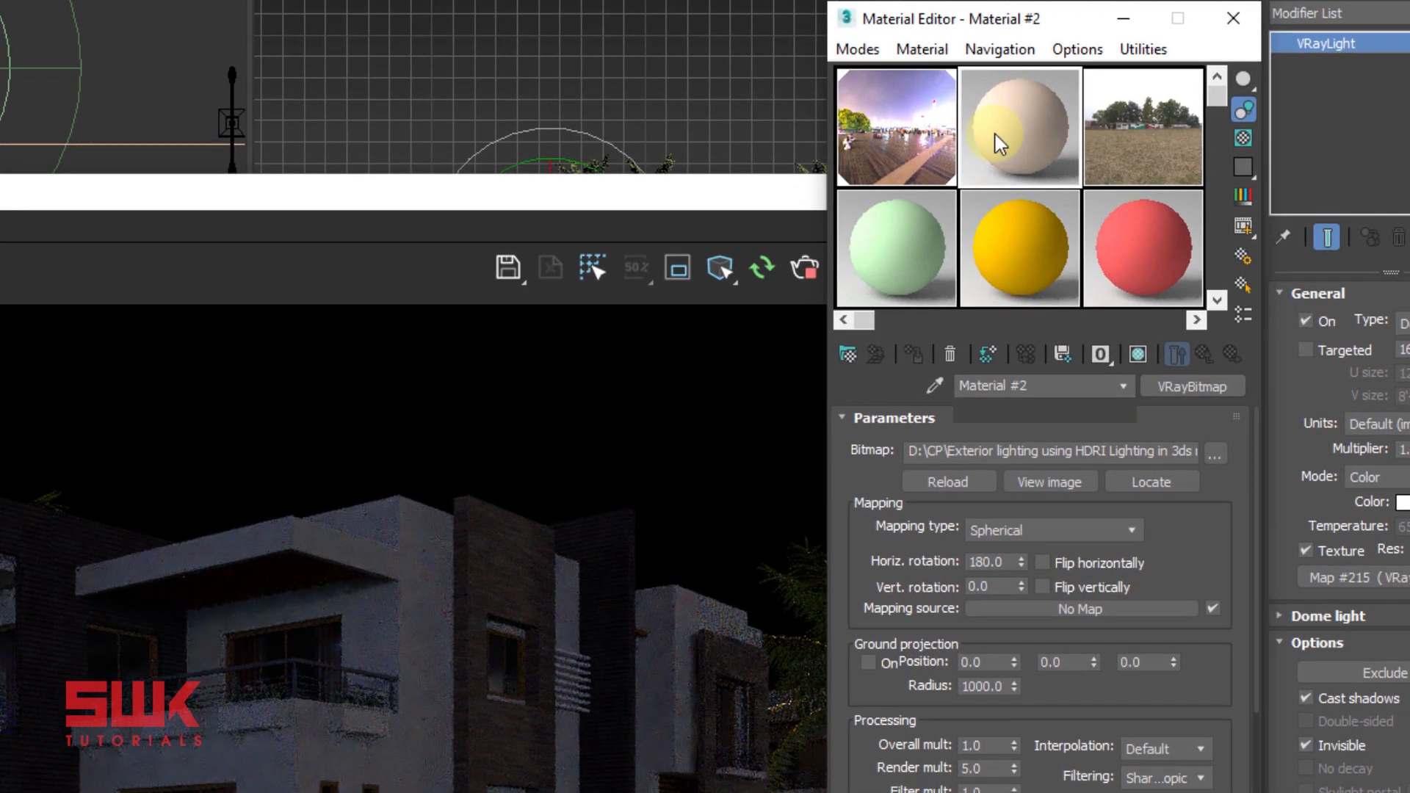
{"action": "left_click", "coordinate": [848, 352]}
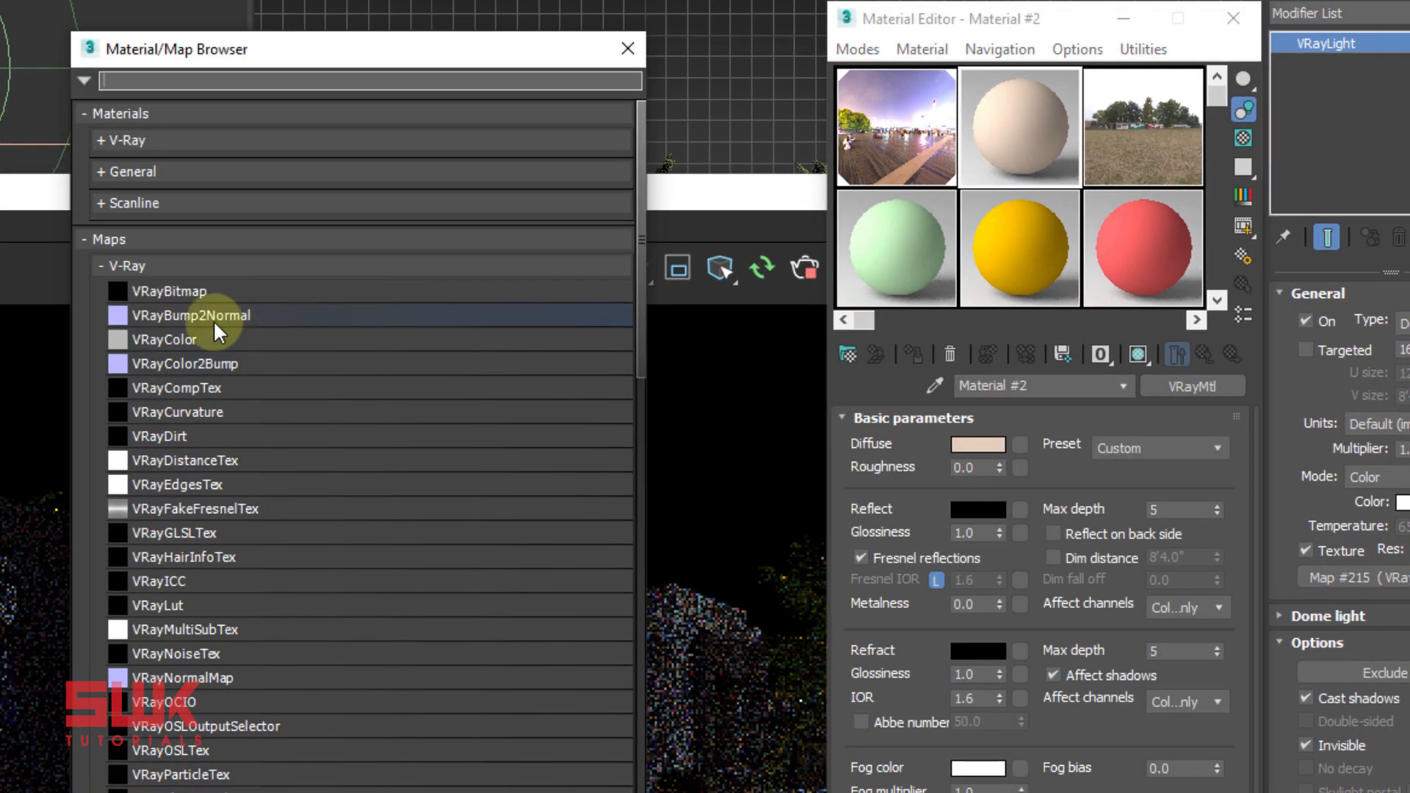
{"action": "left_click", "coordinate": [192, 290]}
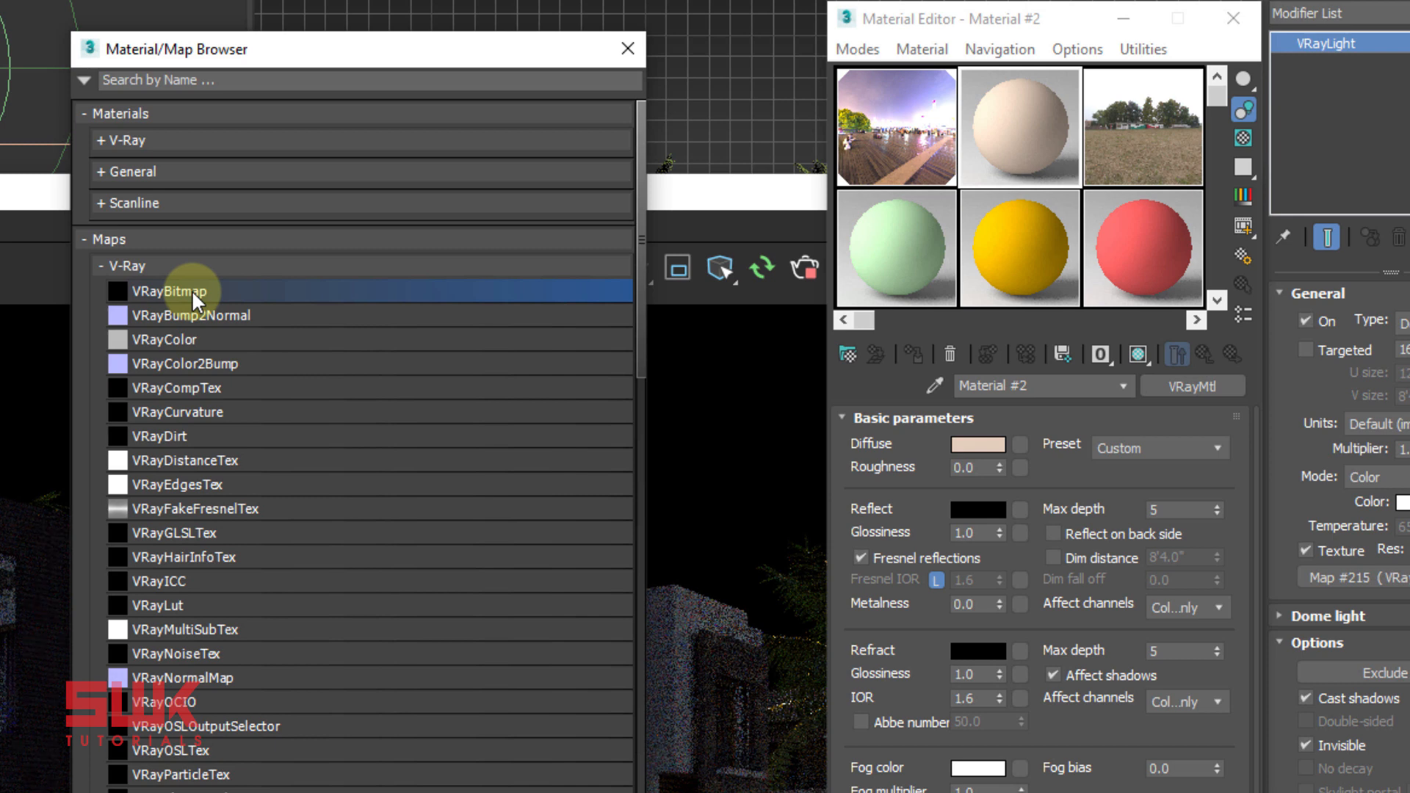
{"action": "double_click", "coordinate": [191, 289]}
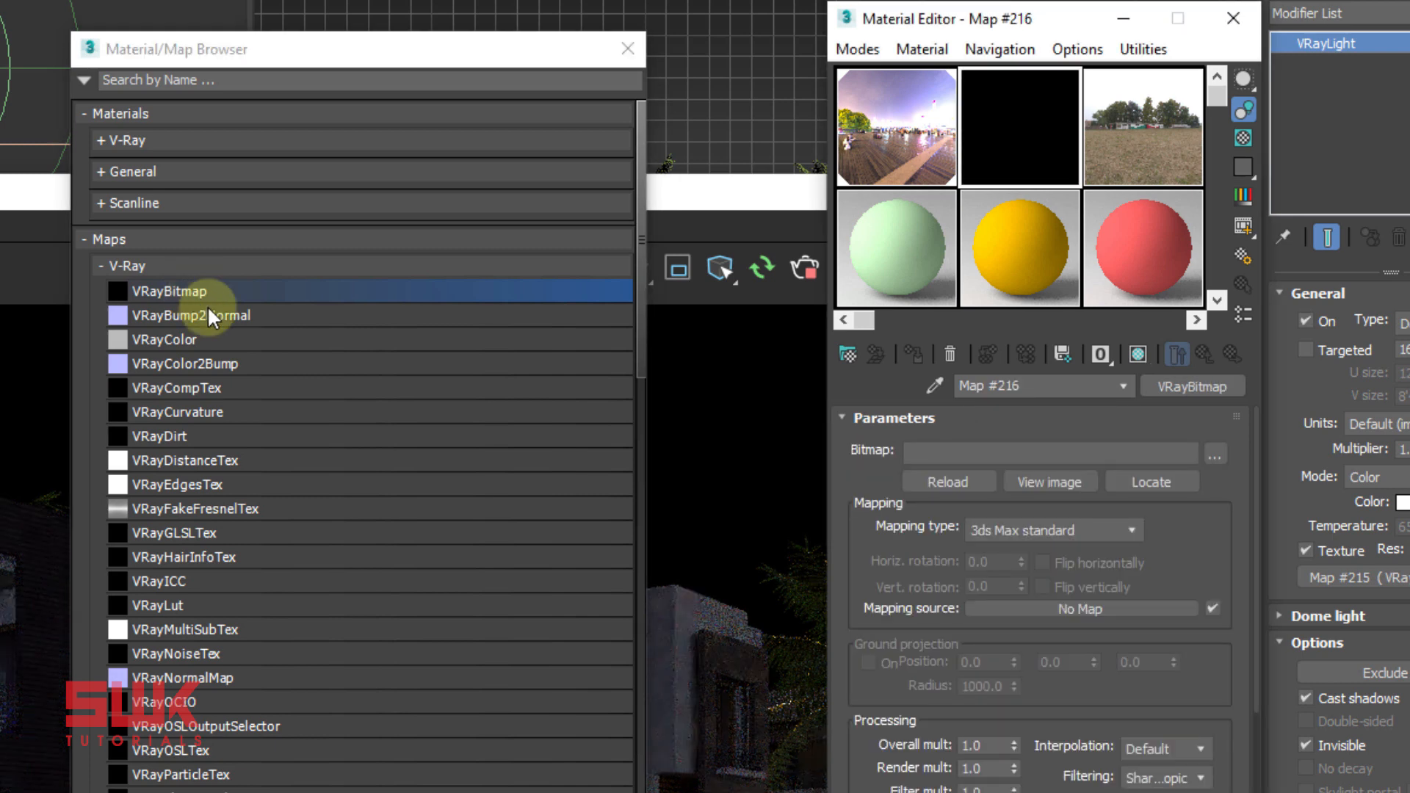
{"action": "left_click", "coordinate": [627, 49]}
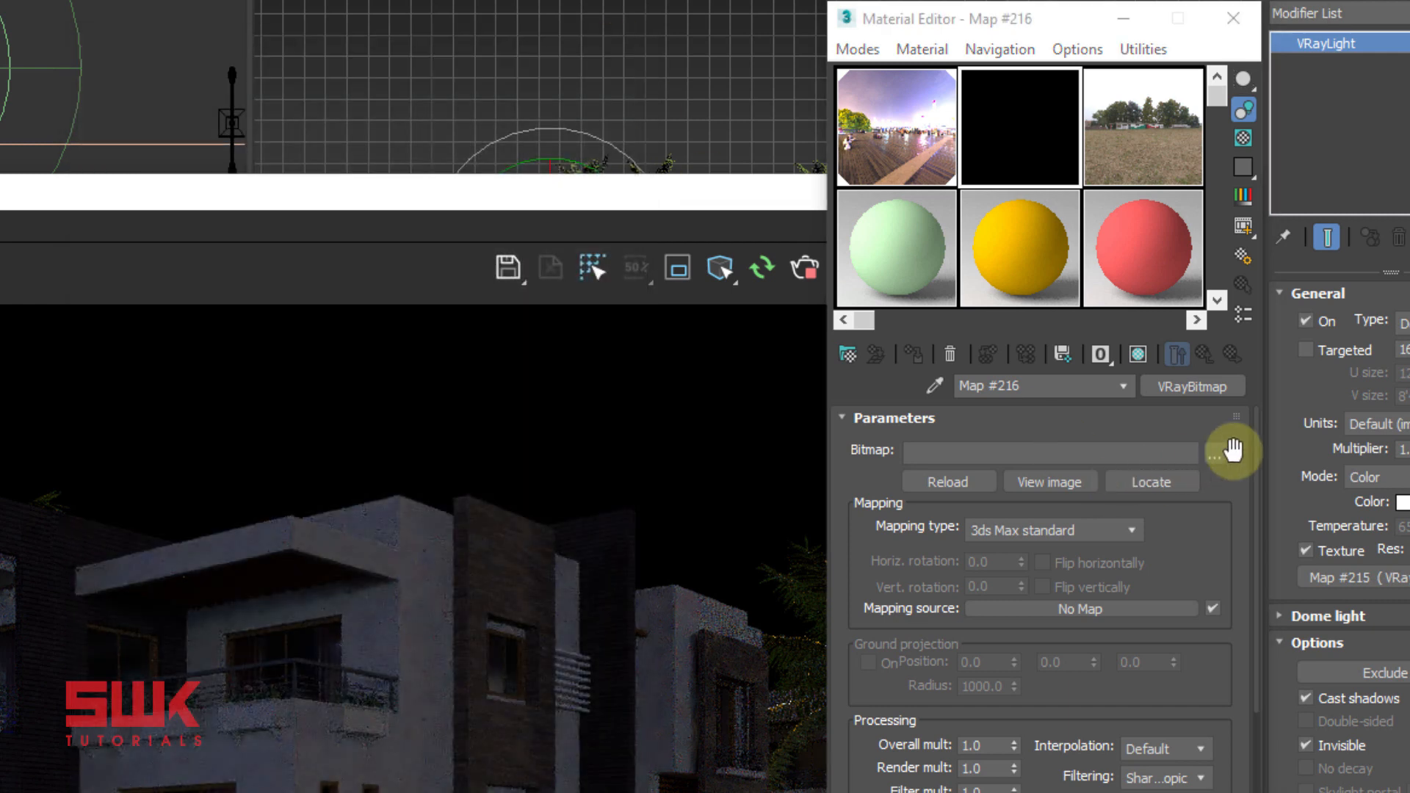
Load the shanghai_bund_2k HDR image into the new VRayBitmap and set its mapping type to Spherical
{"action": "left_click", "coordinate": [1216, 456]}
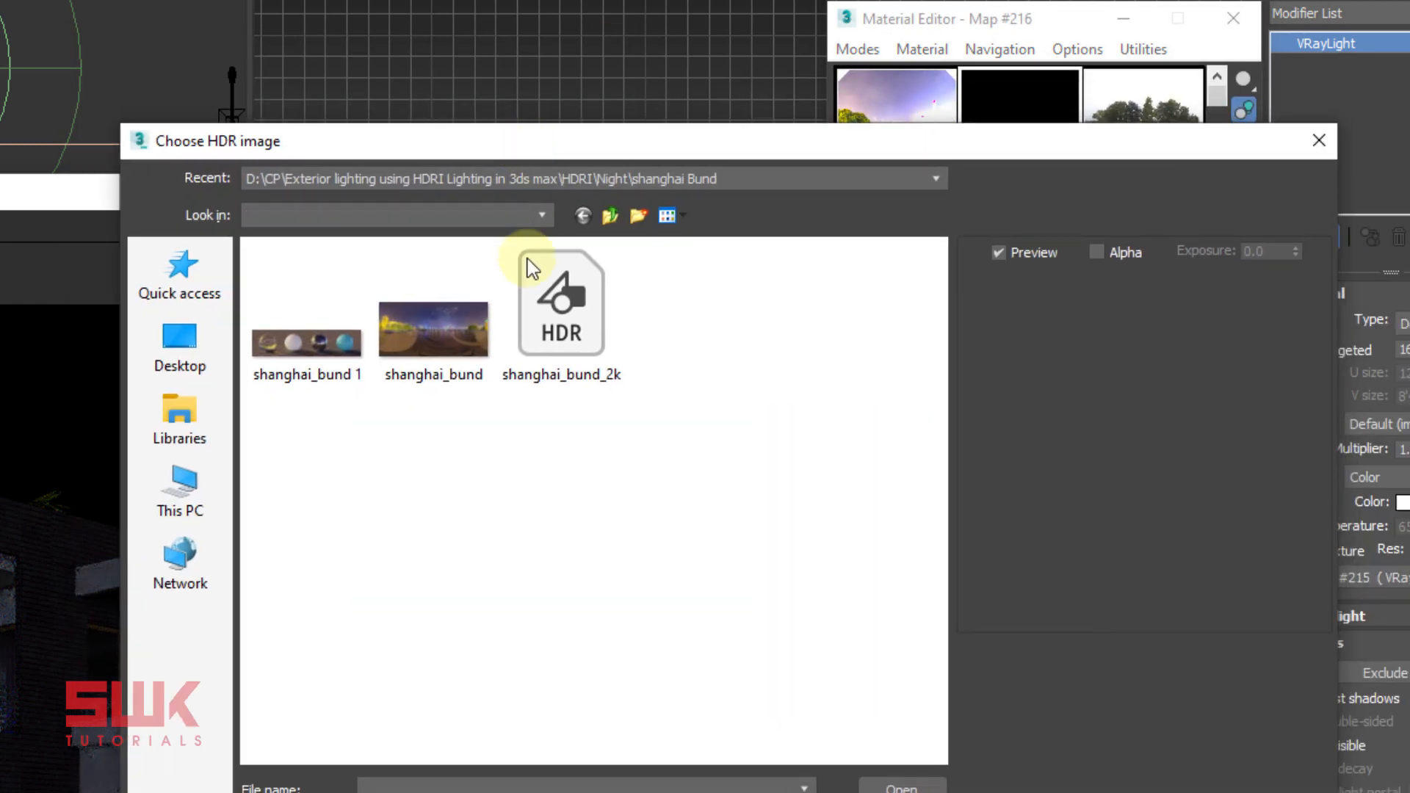
{"action": "left_click", "coordinate": [544, 291]}
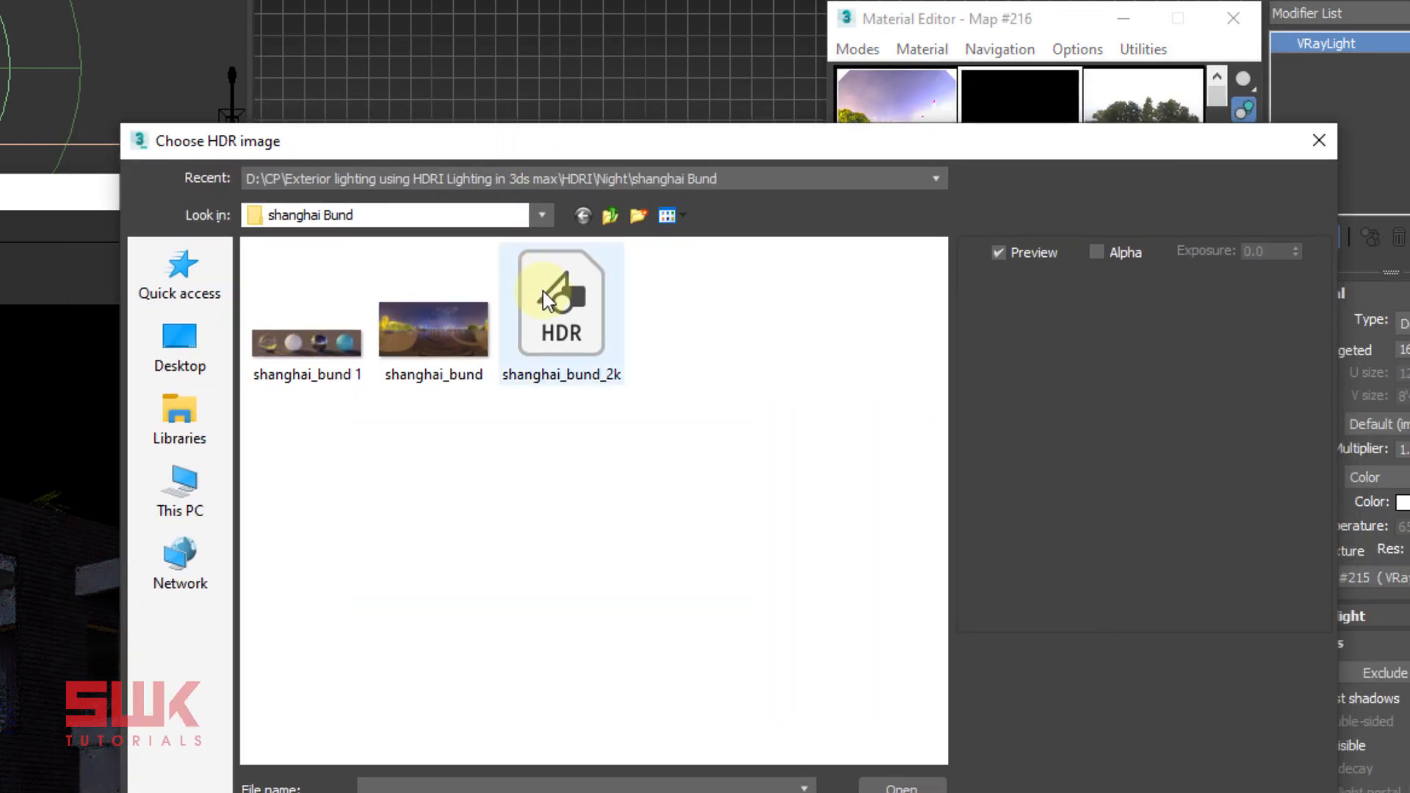
{"action": "double_click", "coordinate": [544, 291]}
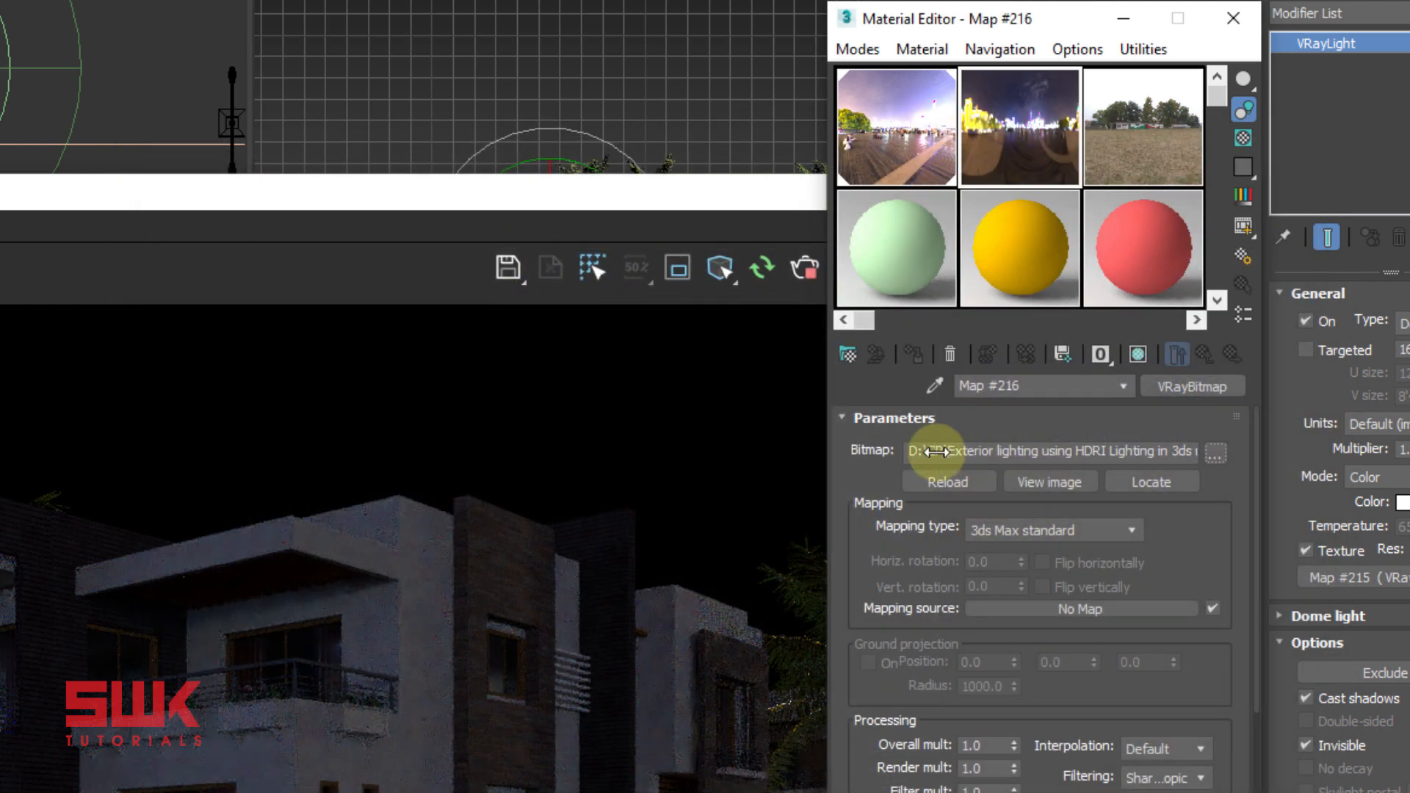
{"action": "left_click", "coordinate": [1032, 527]}
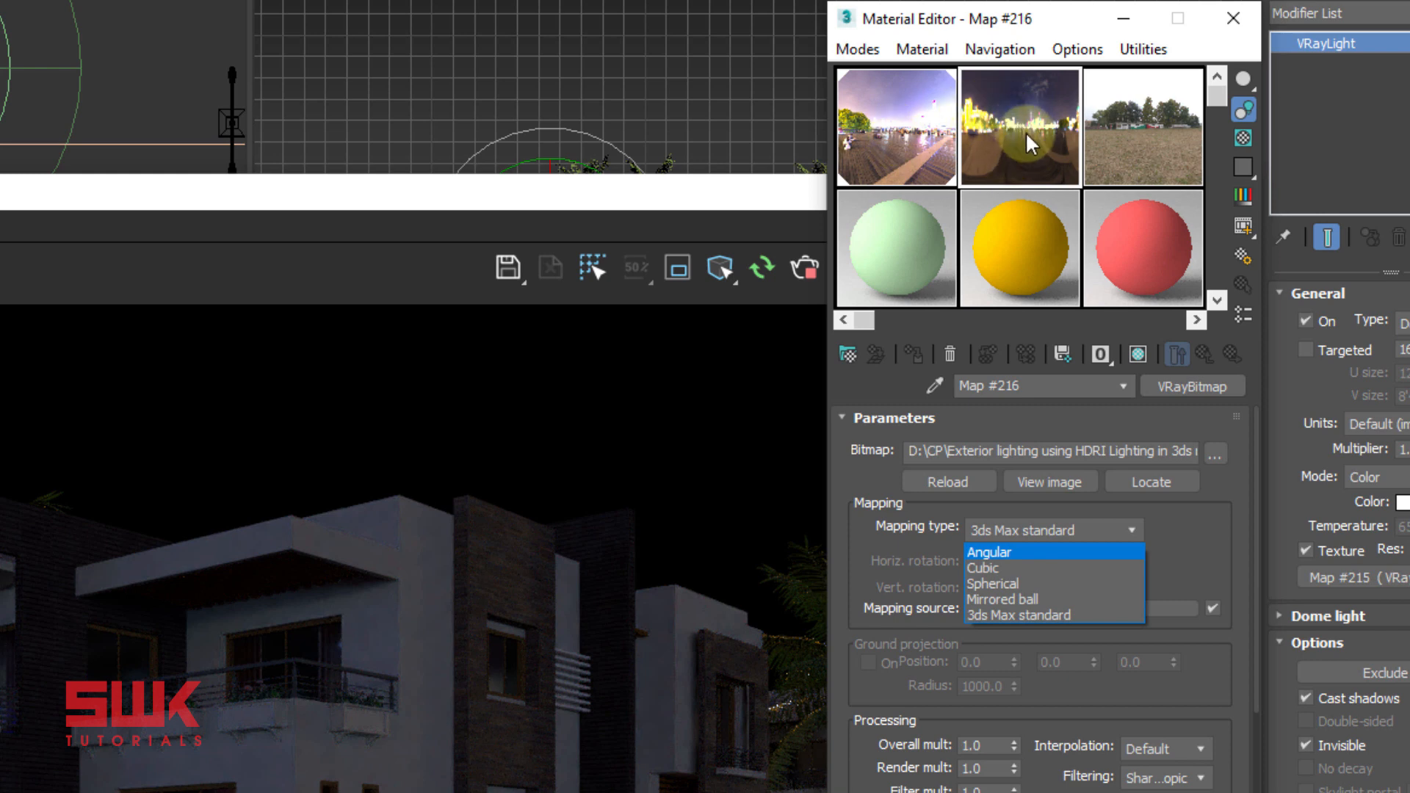
{"action": "left_click", "coordinate": [1025, 580]}
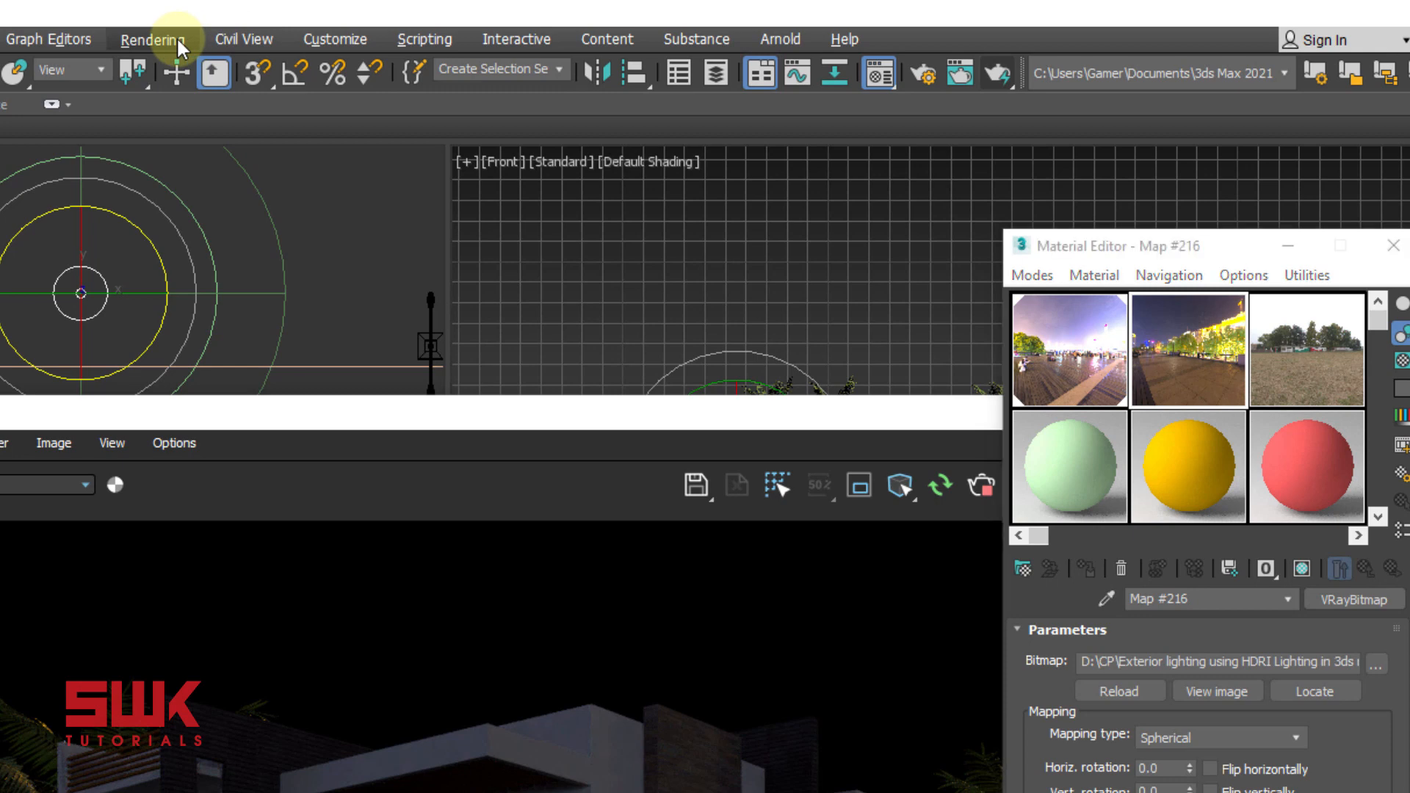
Assign the new spherical VRayBitmap as an instance to the scene's Environment Map
{"action": "left_click", "coordinate": [177, 38]}
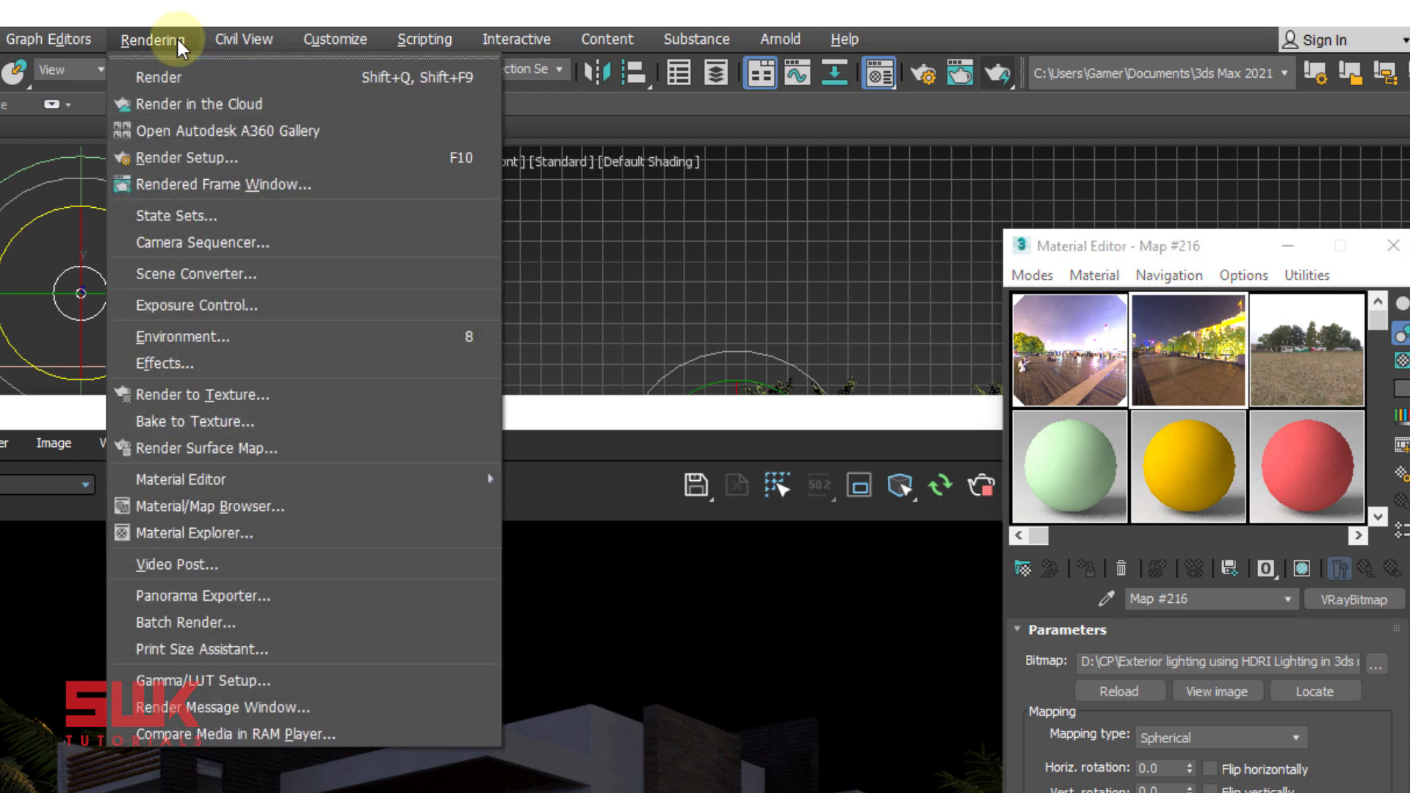
{"action": "left_click", "coordinate": [280, 337]}
{"action": "left_click_drag", "start_coordinate": [270, 397], "coordinate": [777, 347]}
{"action": "left_click_drag", "start_coordinate": [1188, 343], "coordinate": [806, 483]}
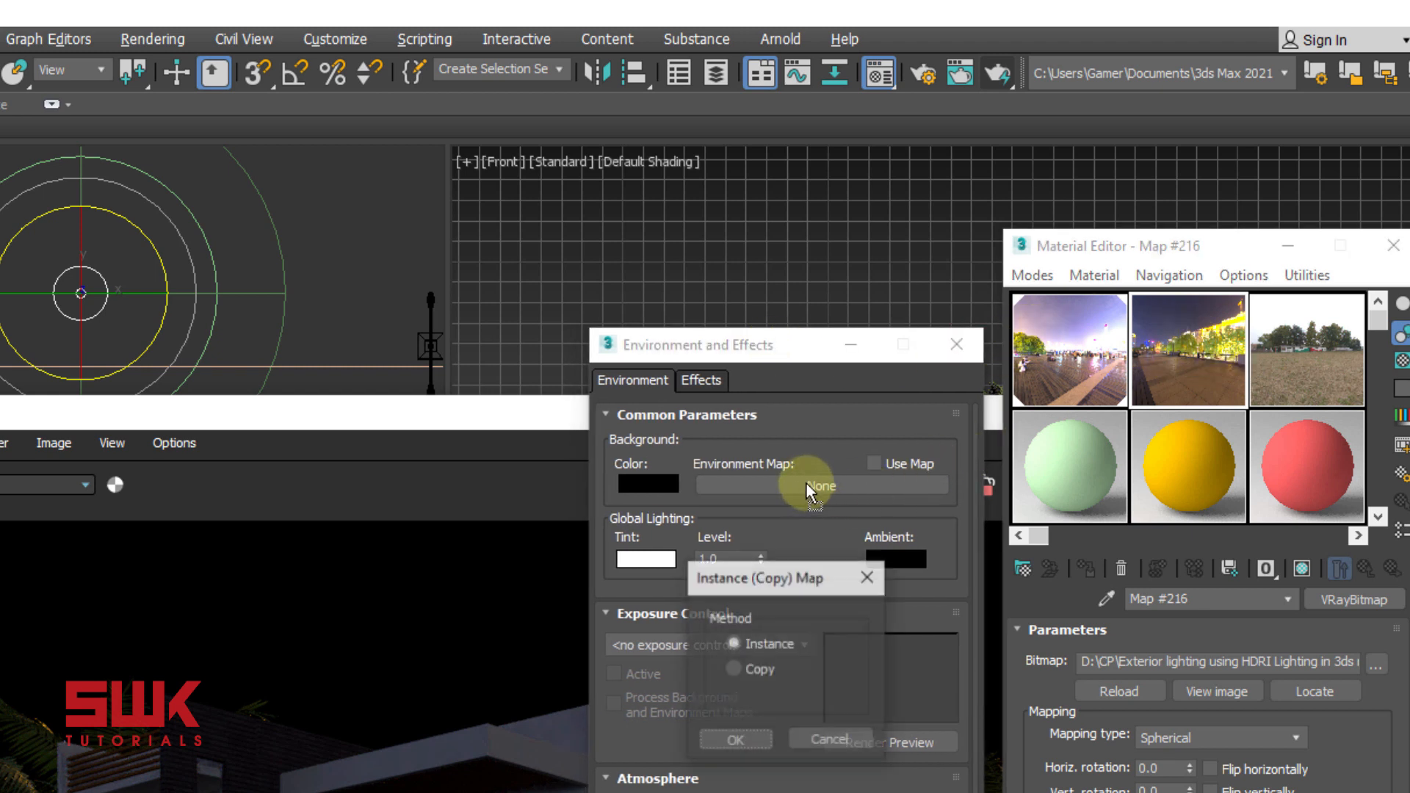
{"action": "left_click", "coordinate": [723, 736]}
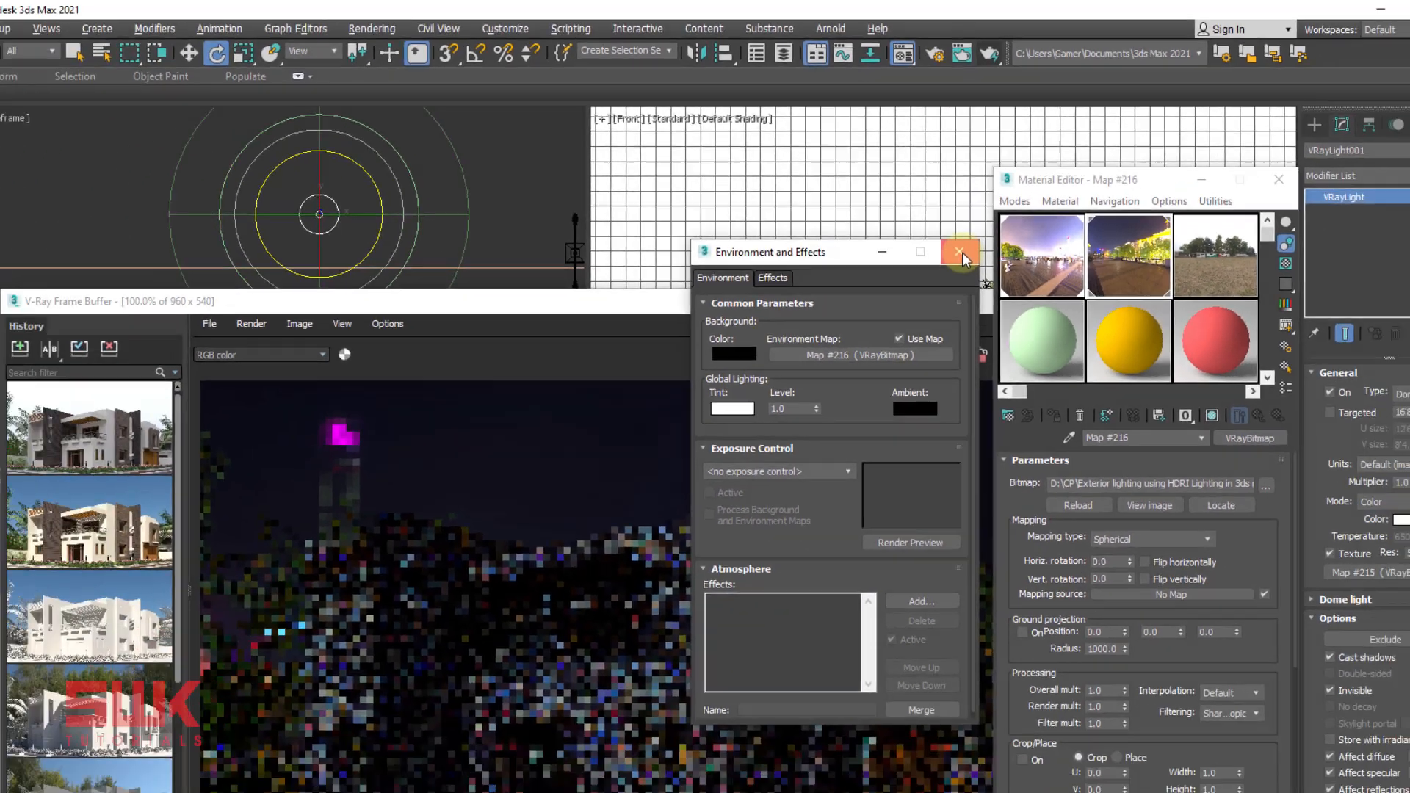
{"action": "left_click", "coordinate": [959, 252]}
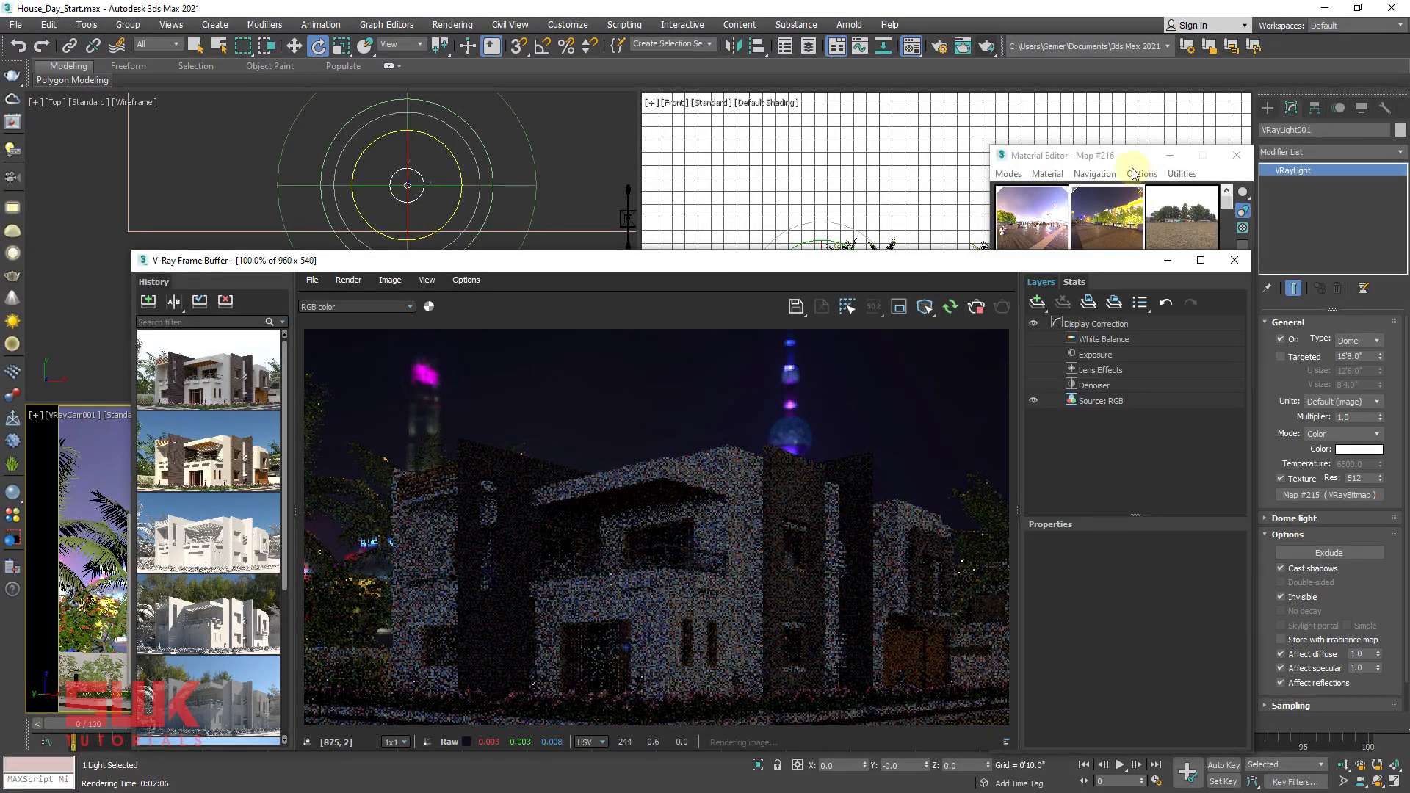
Set the background HDRI map's horizontal rotation to -52, with the Material Editor moved aside from the render
{"action": "left_click_drag", "start_coordinate": [1116, 159], "coordinate": [1159, 149]}
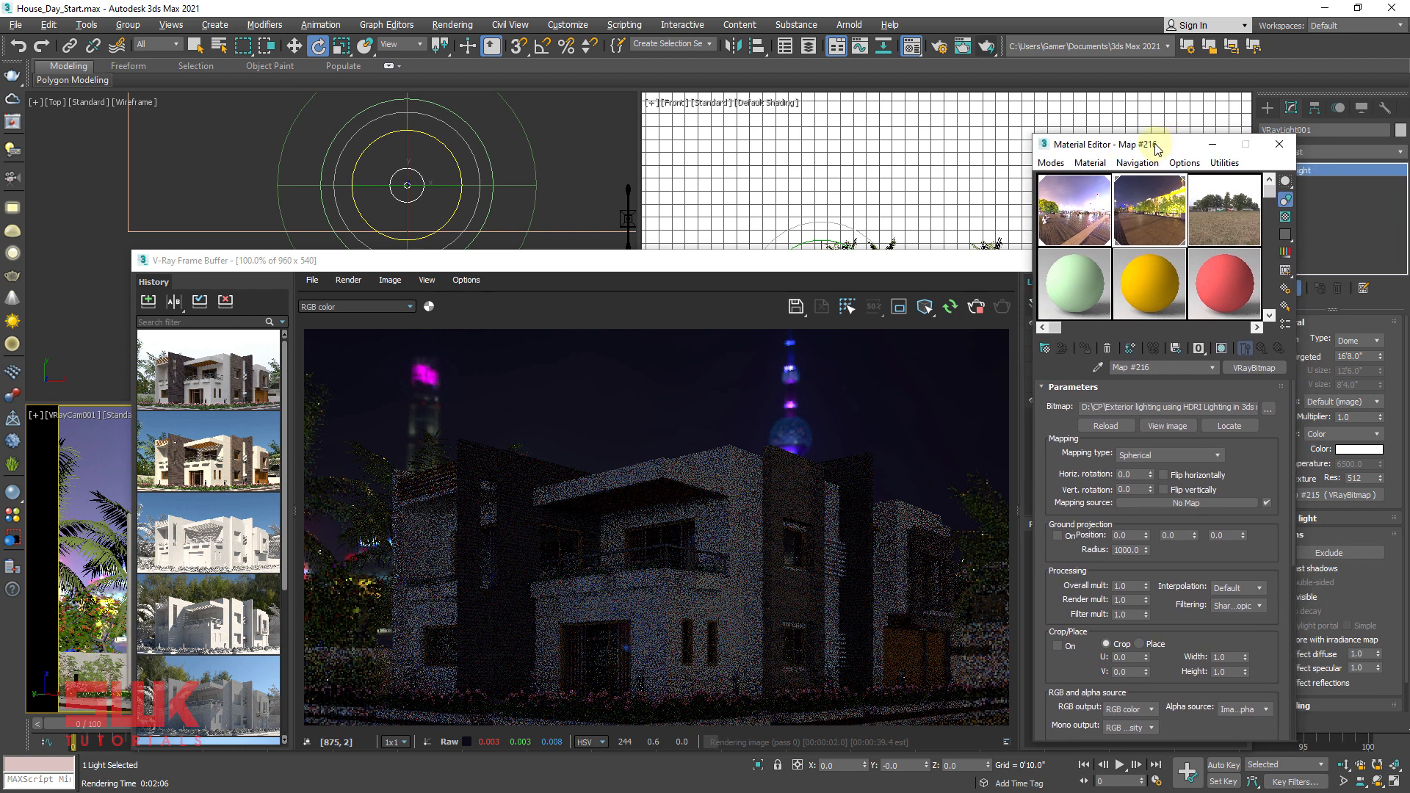
{"action": "left_click_drag", "start_coordinate": [1137, 474], "coordinate": [1095, 473]}
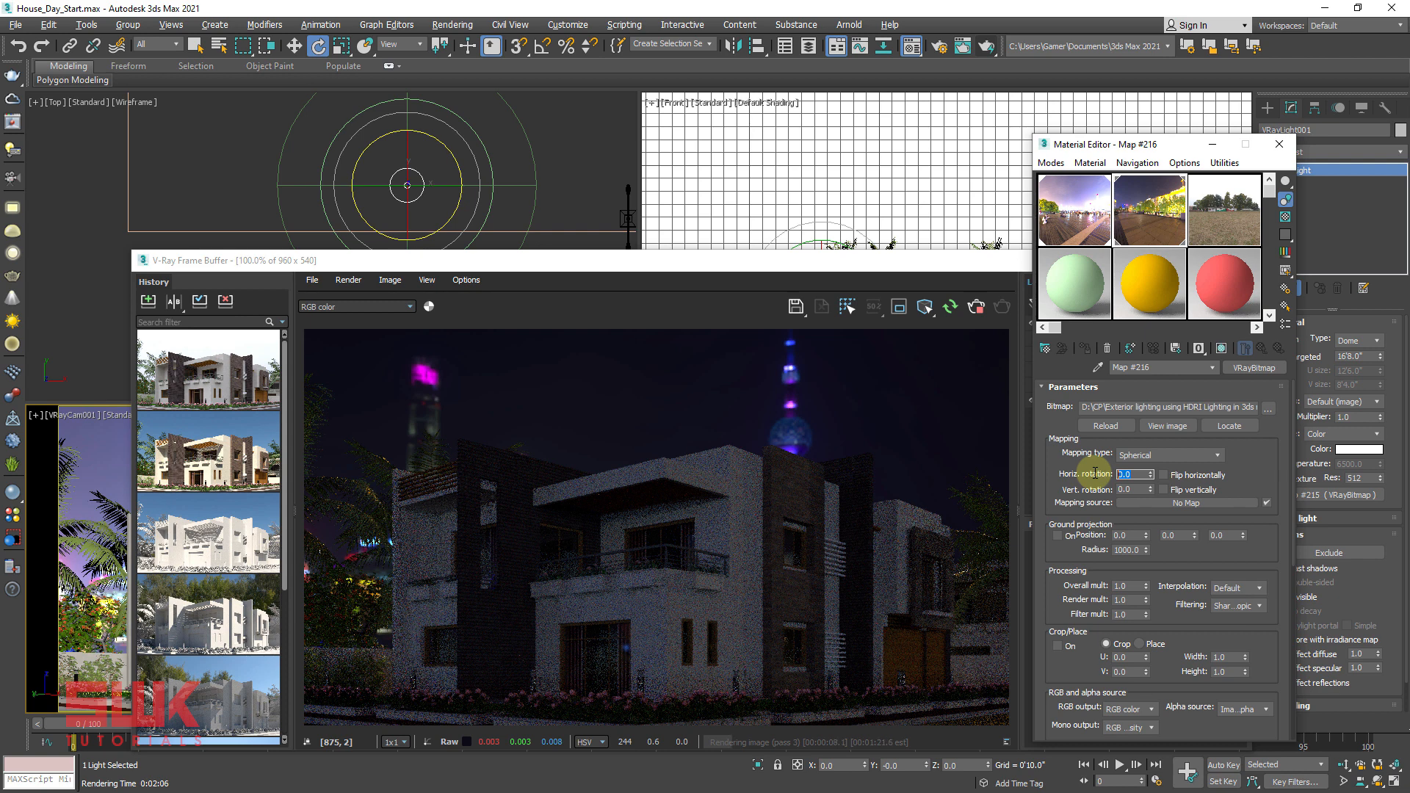
{"action": "key", "text": "BackSpace"}
{"action": "type", "text": "-52"}
{"action": "key", "text": "Return"}
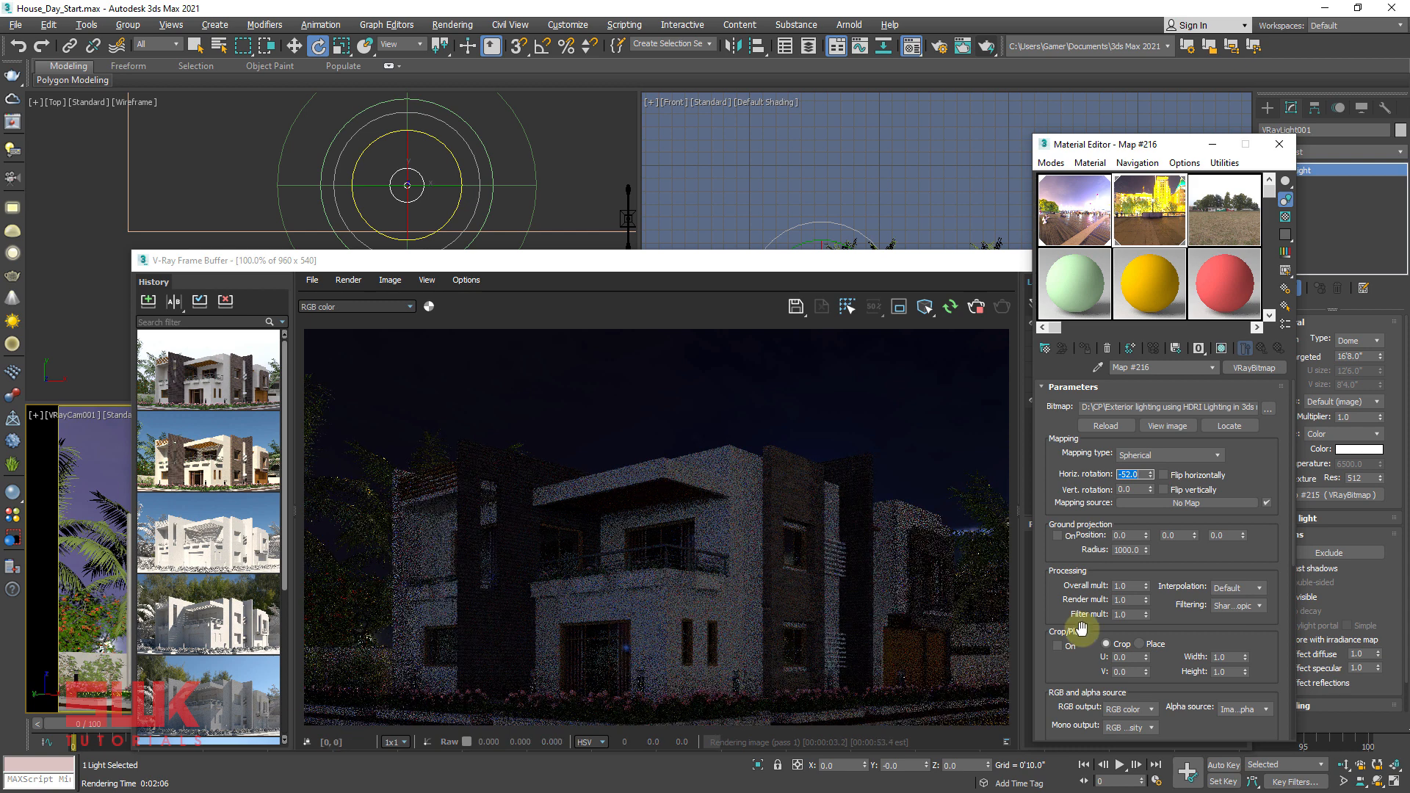
Set the background HDRI map's Render mult to 5.0
{"action": "double_click", "coordinate": [1131, 599]}
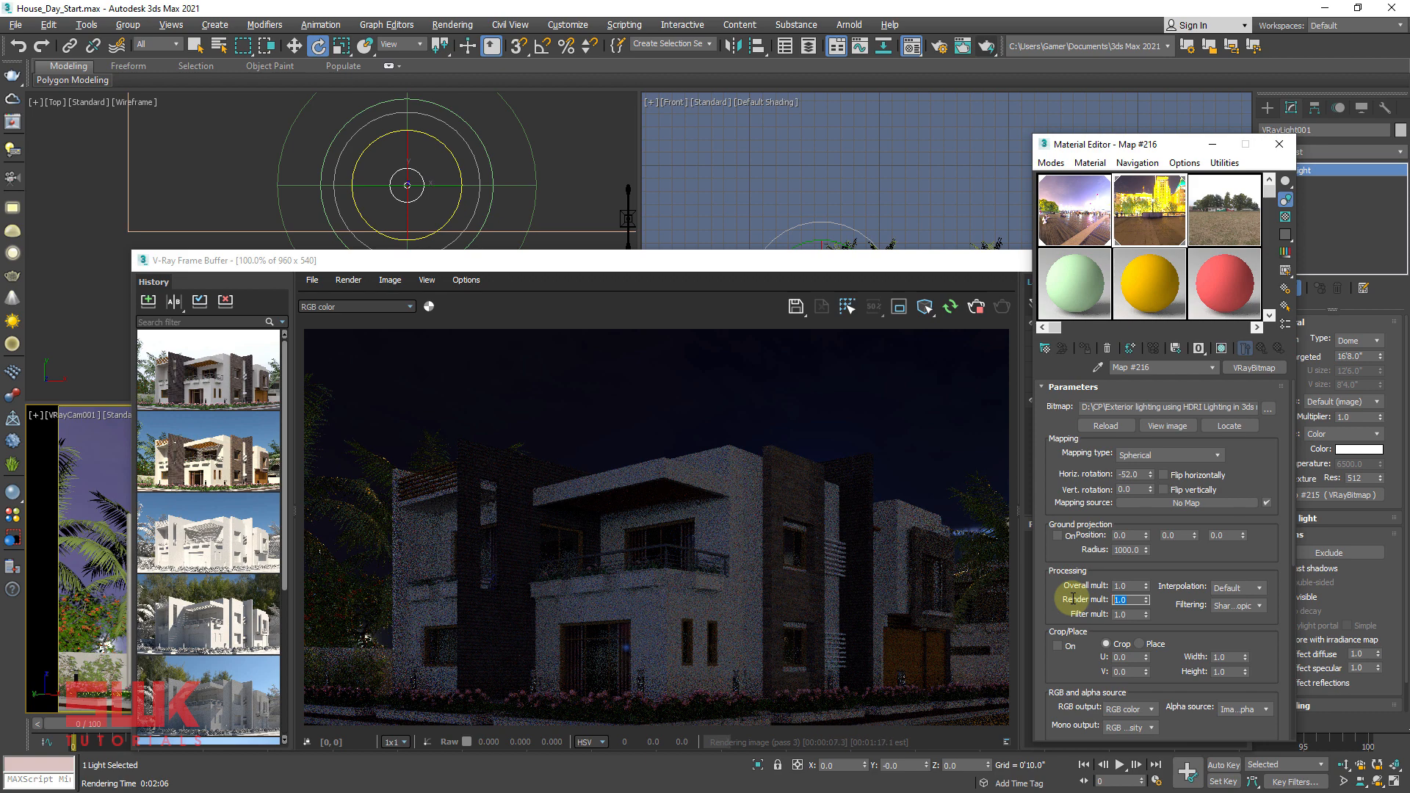
{"action": "type", "text": "5"}
{"action": "key", "text": "Return"}
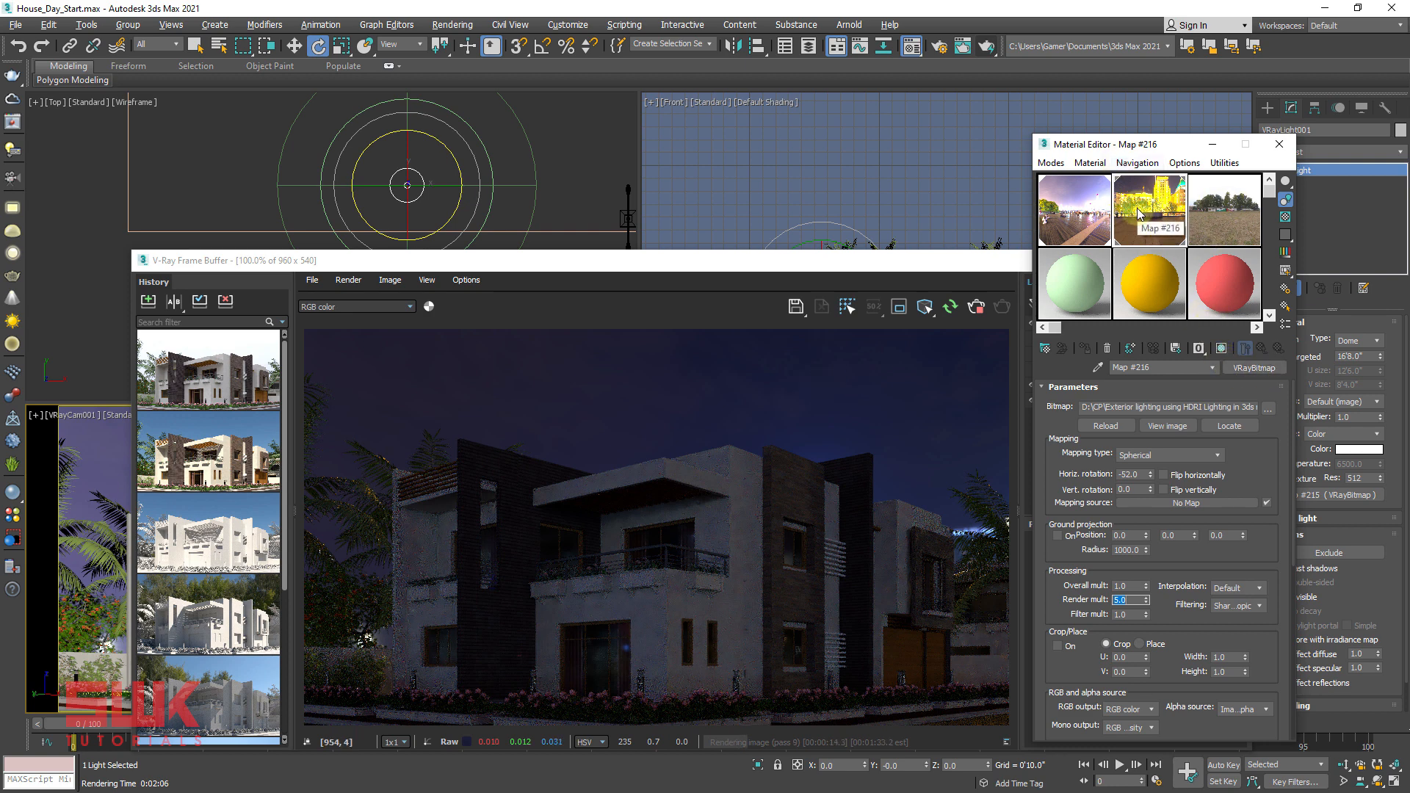
Review the Environment Map assignment and the background map's horizontal rotation and Render mult, and close both windows
{"action": "left_click", "coordinate": [457, 30]}
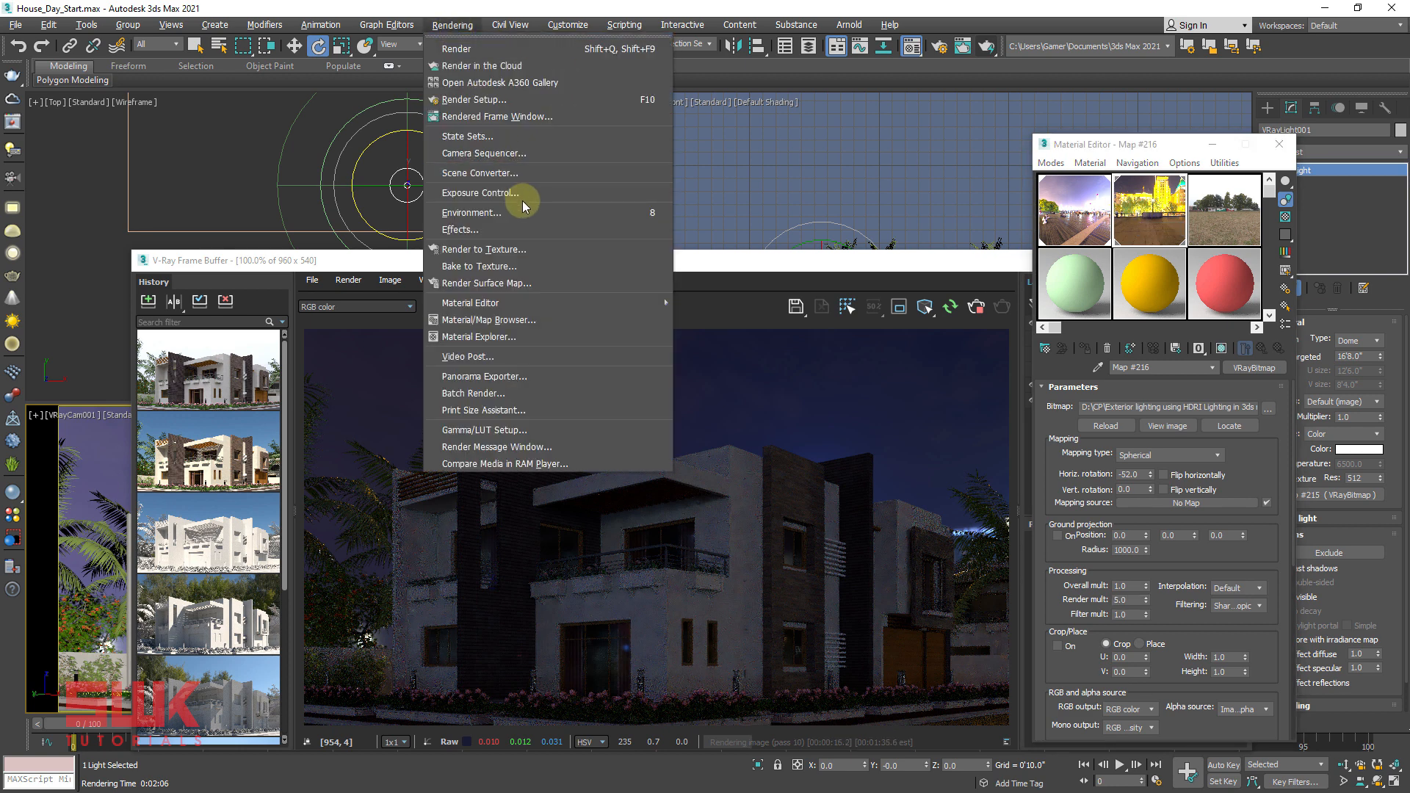
{"action": "left_click", "coordinate": [524, 207]}
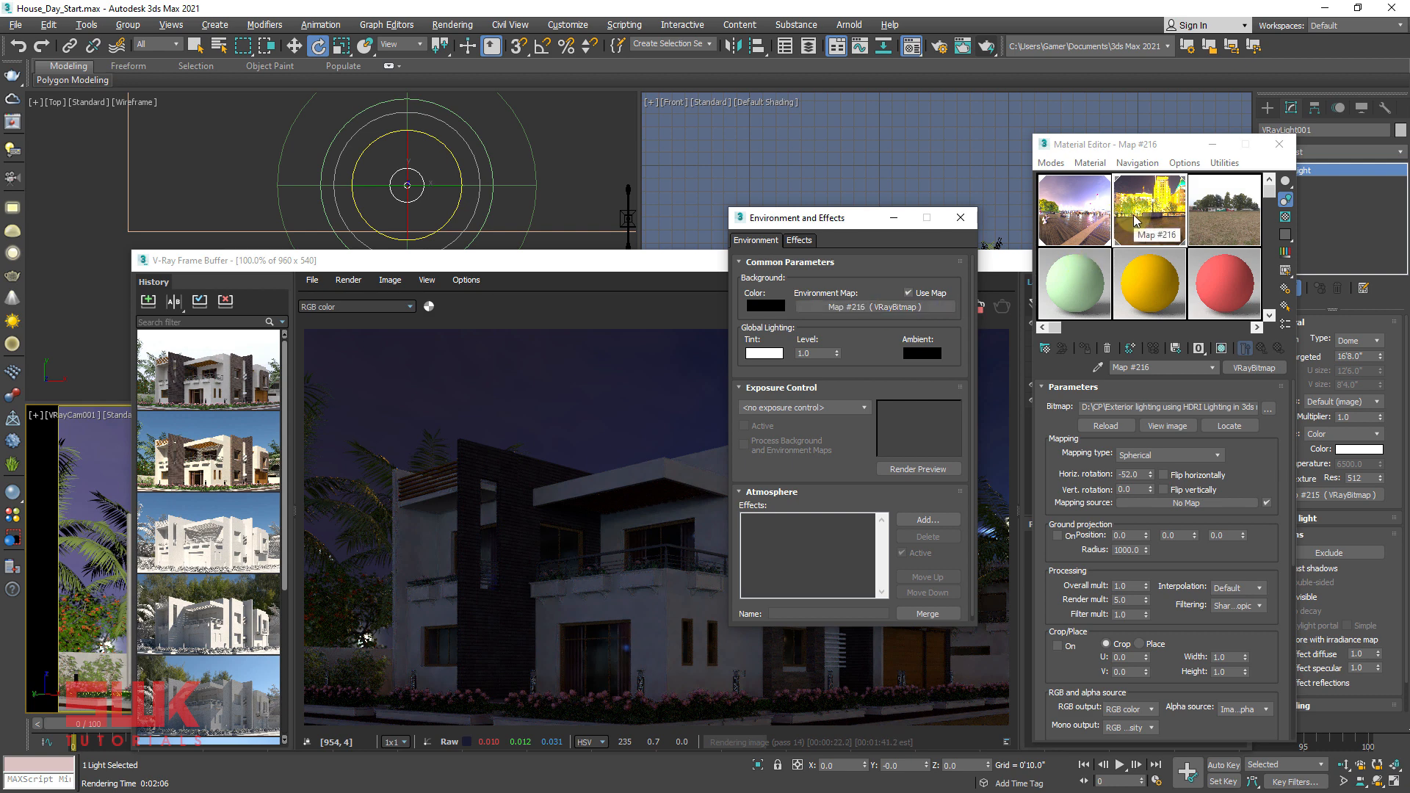
{"action": "double_click", "coordinate": [1134, 475]}
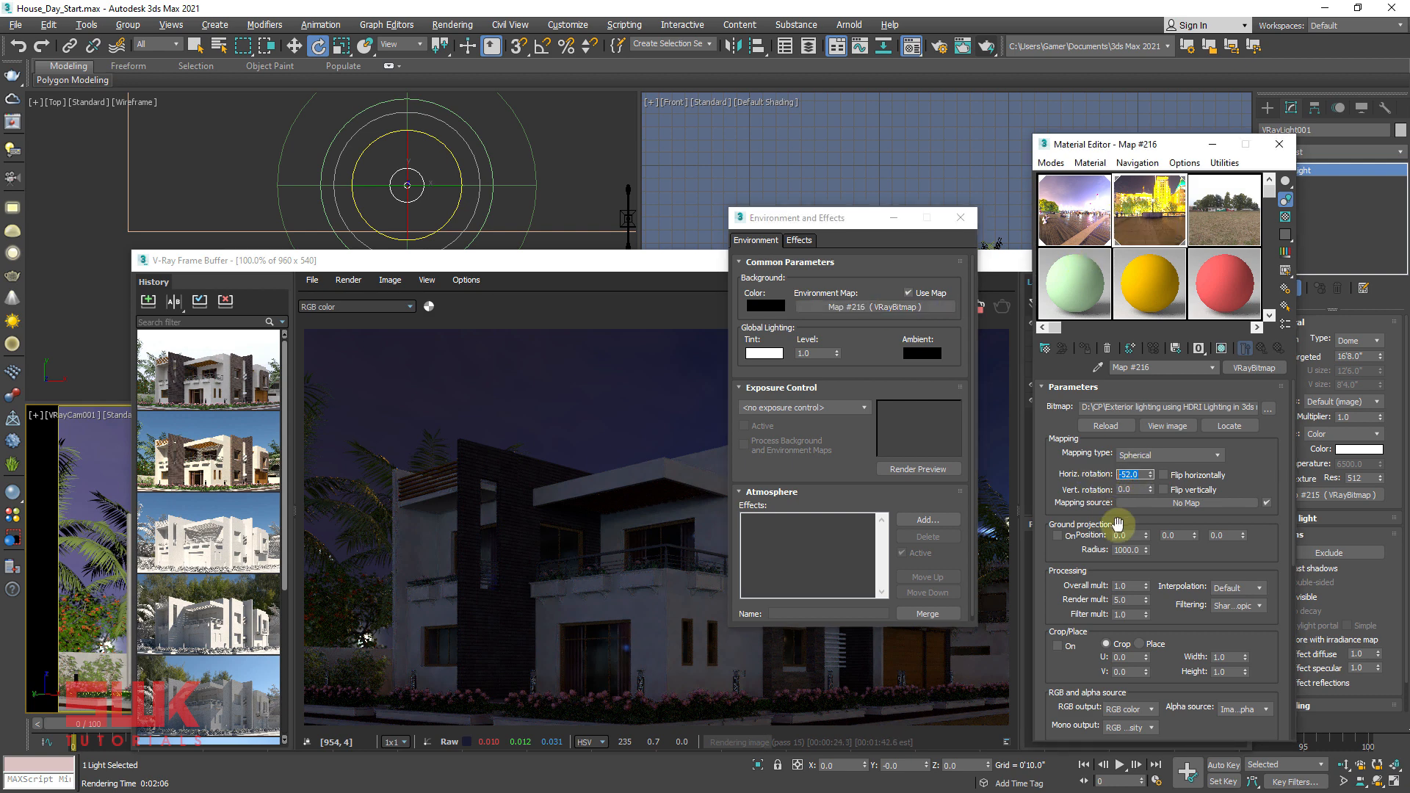
{"action": "double_click", "coordinate": [1121, 600]}
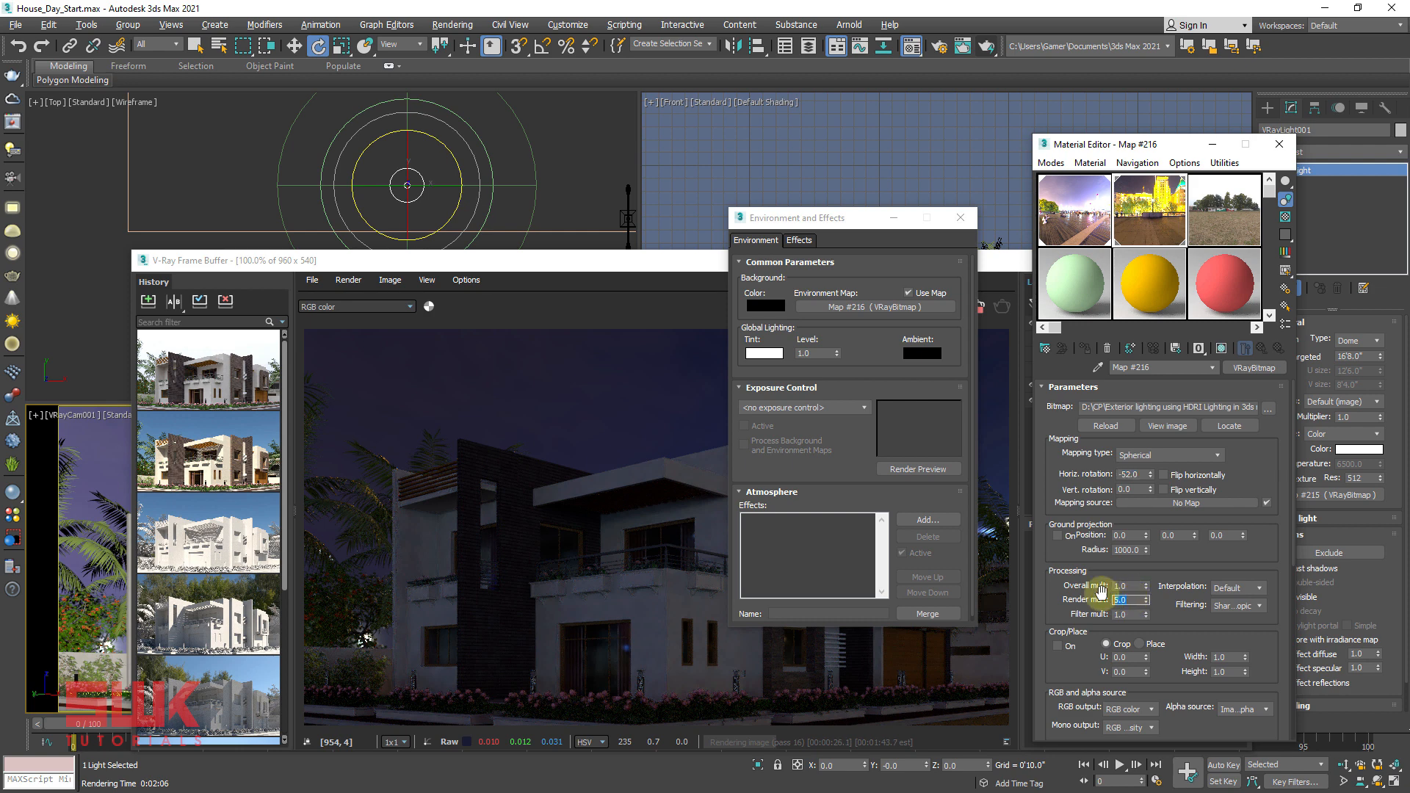
{"action": "left_click", "coordinate": [960, 217]}
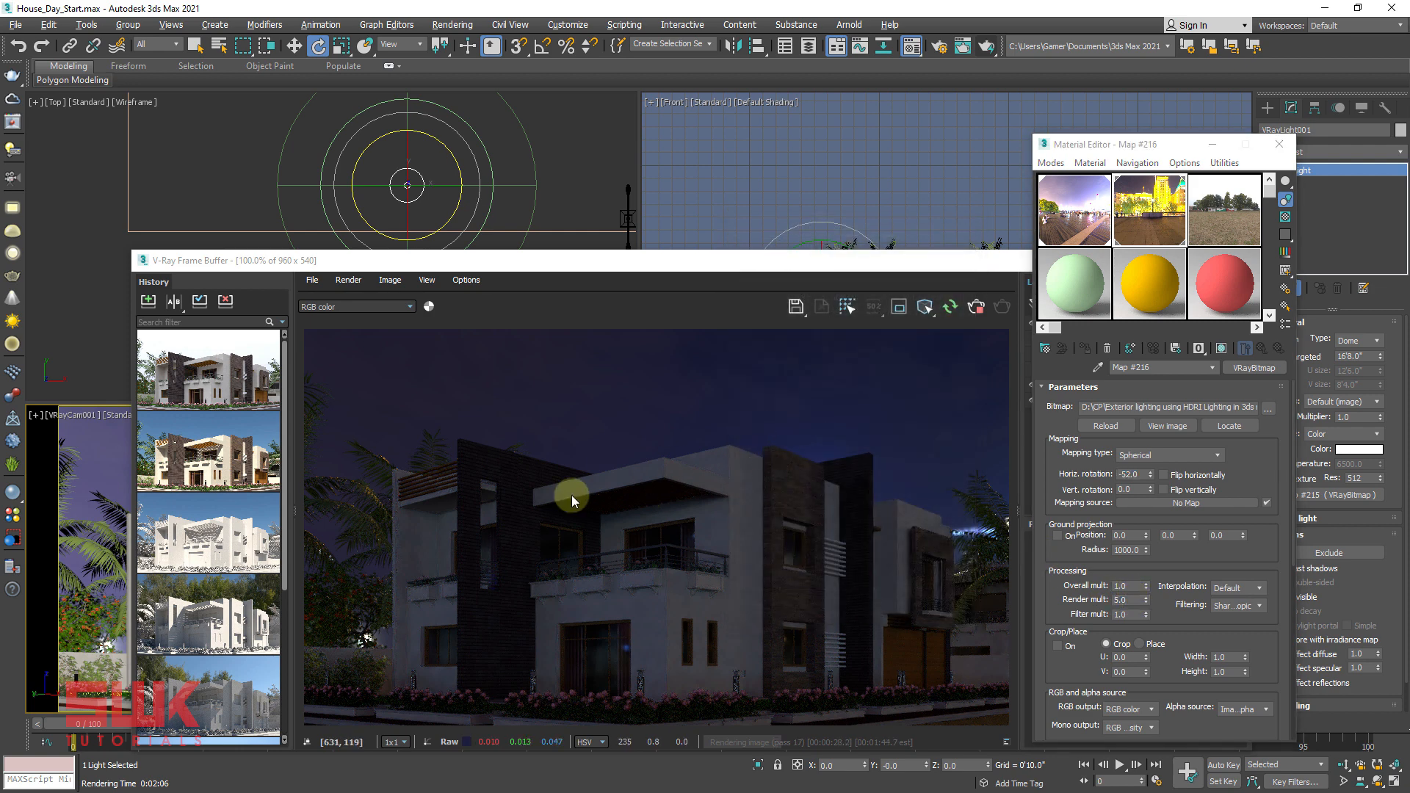
{"action": "key", "text": "m"}
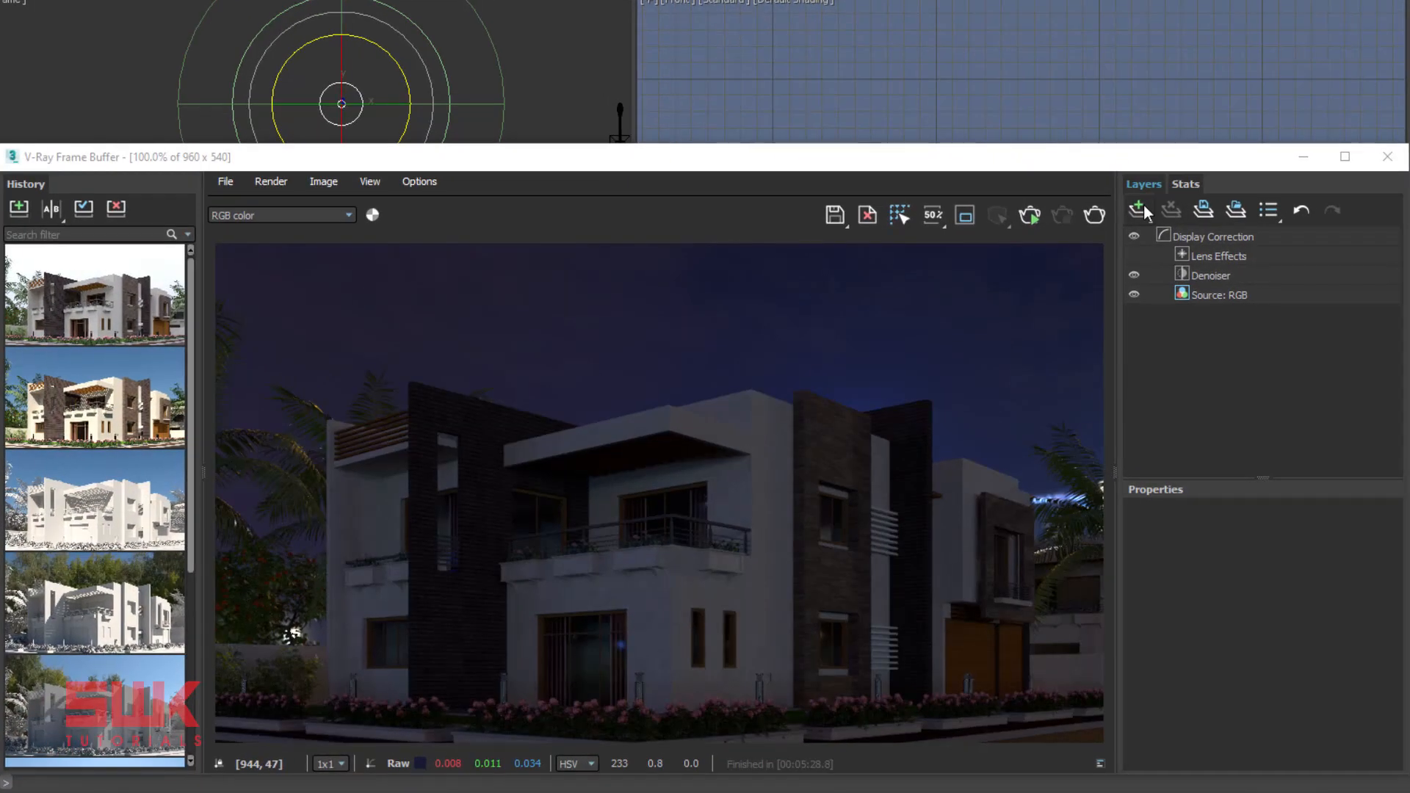
Add an Exposure correction layer to the finished night render and set its Contrast to 0.15
{"action": "left_click", "coordinate": [1144, 206]}
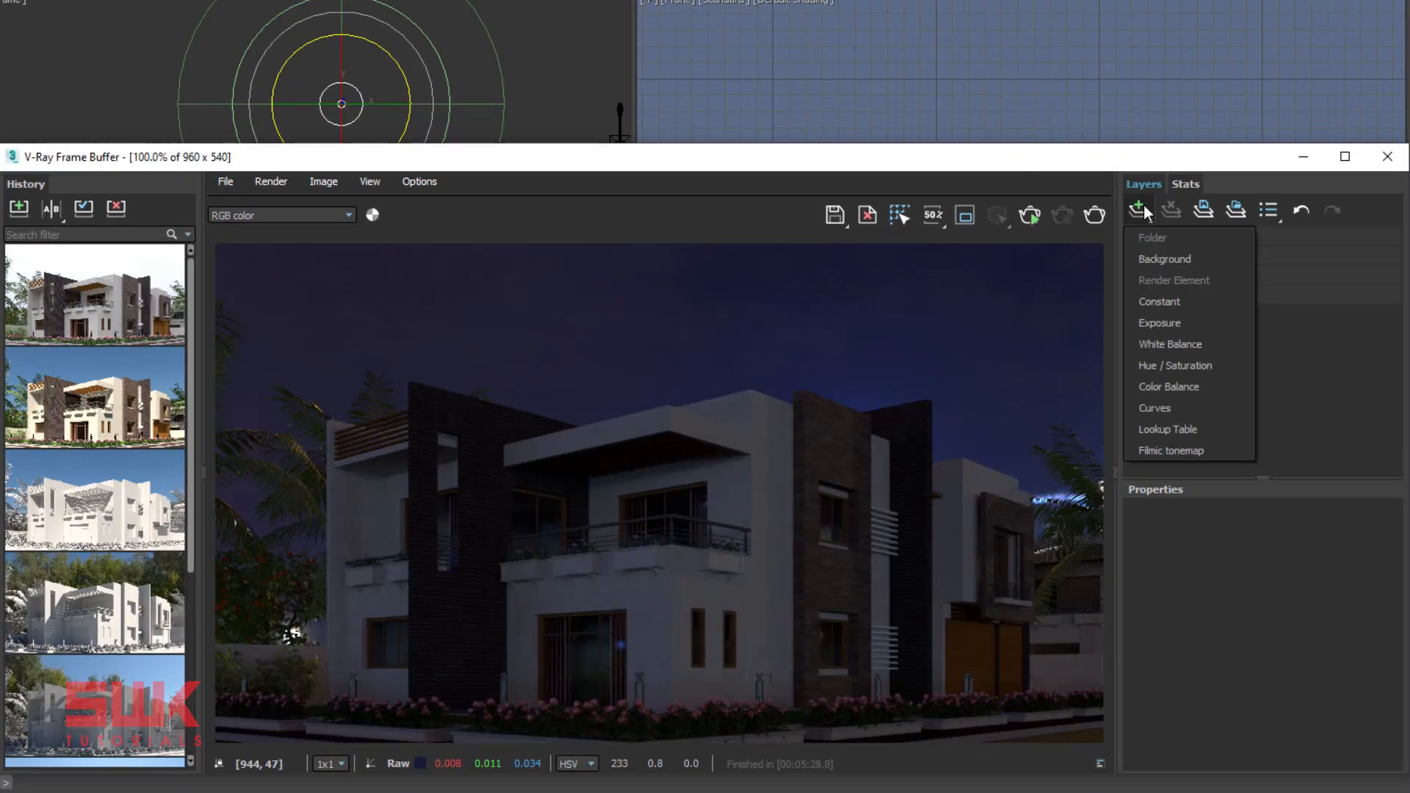
{"action": "left_click", "coordinate": [1211, 323]}
{"action": "left_click_drag", "start_coordinate": [1377, 672], "coordinate": [1324, 670]}
{"action": "type", "text": "0.15"}
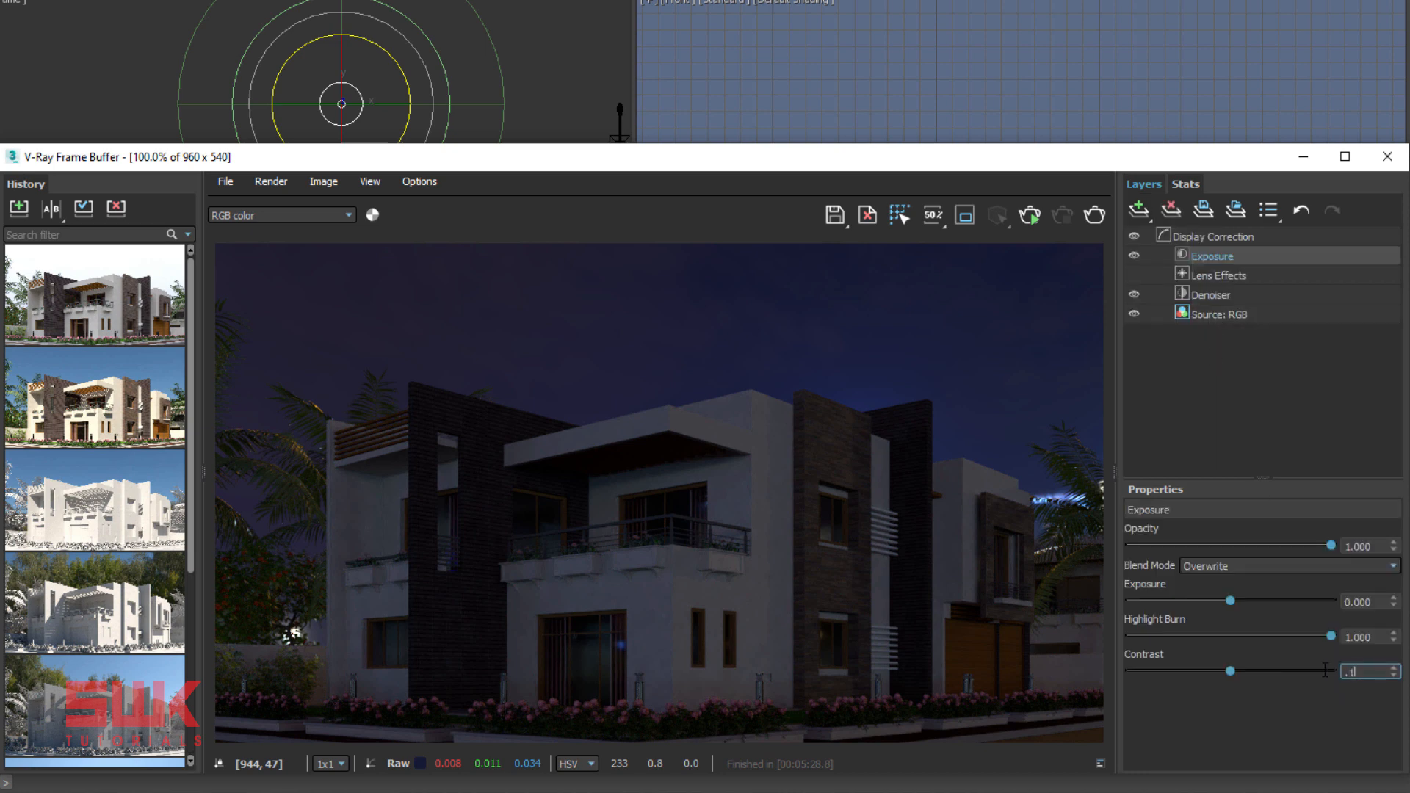
{"action": "key", "text": "Return"}
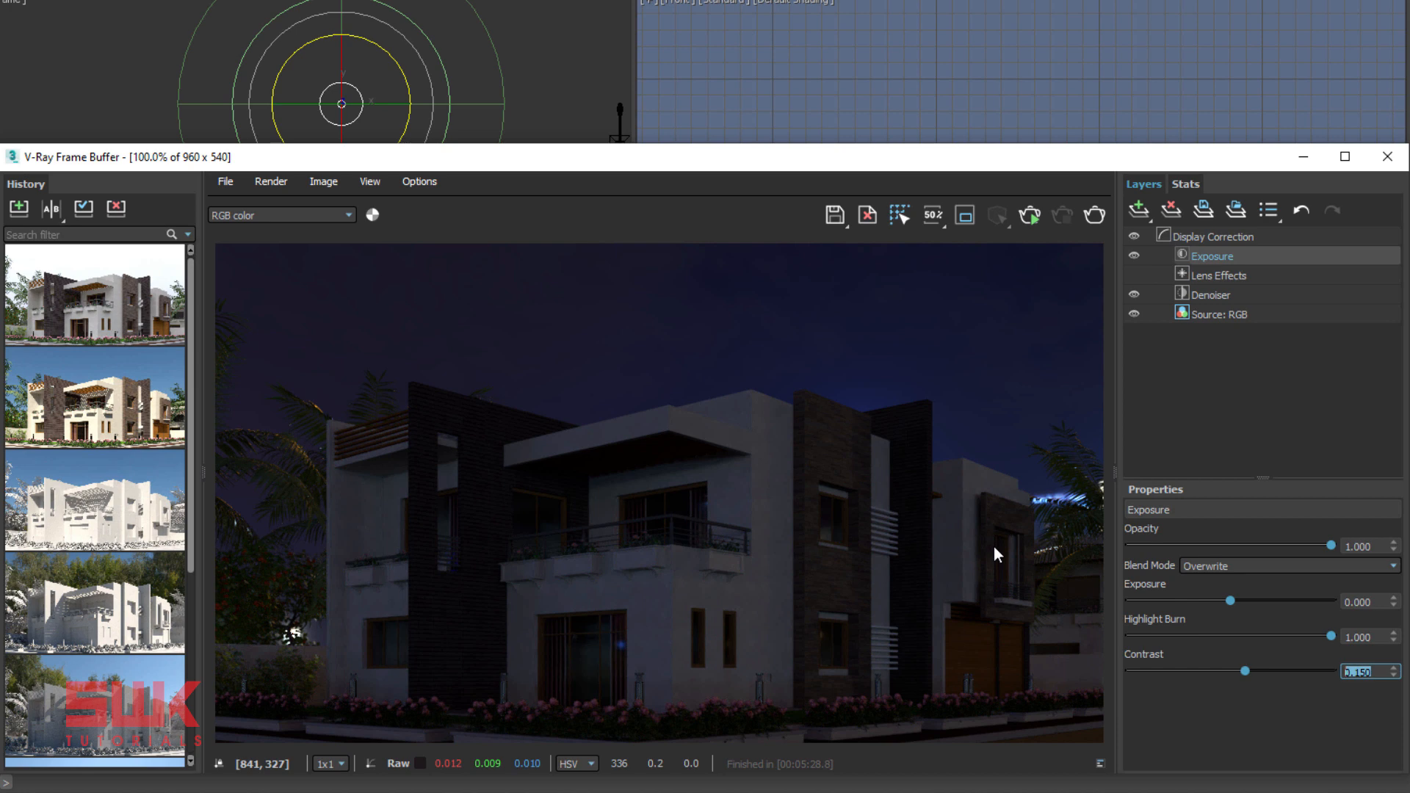